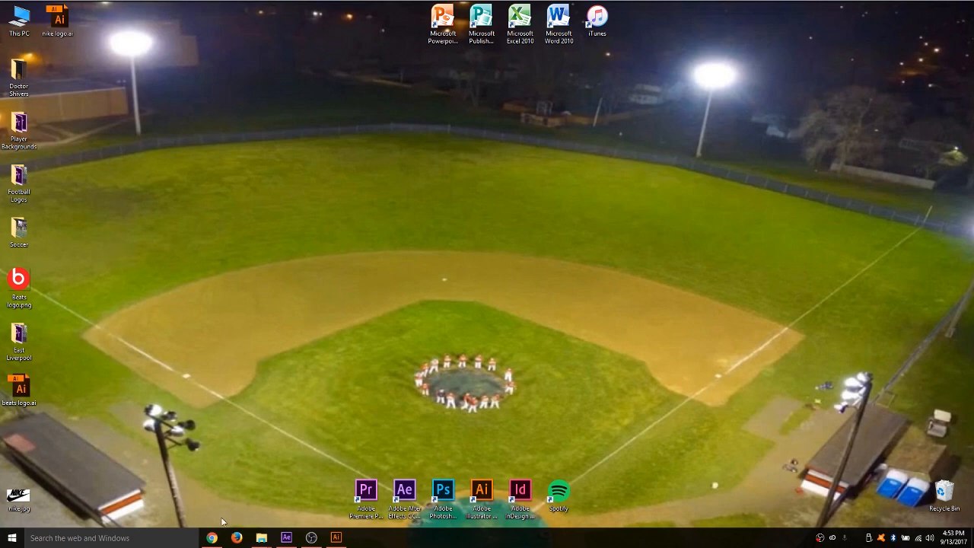
mouse_move(213, 539)
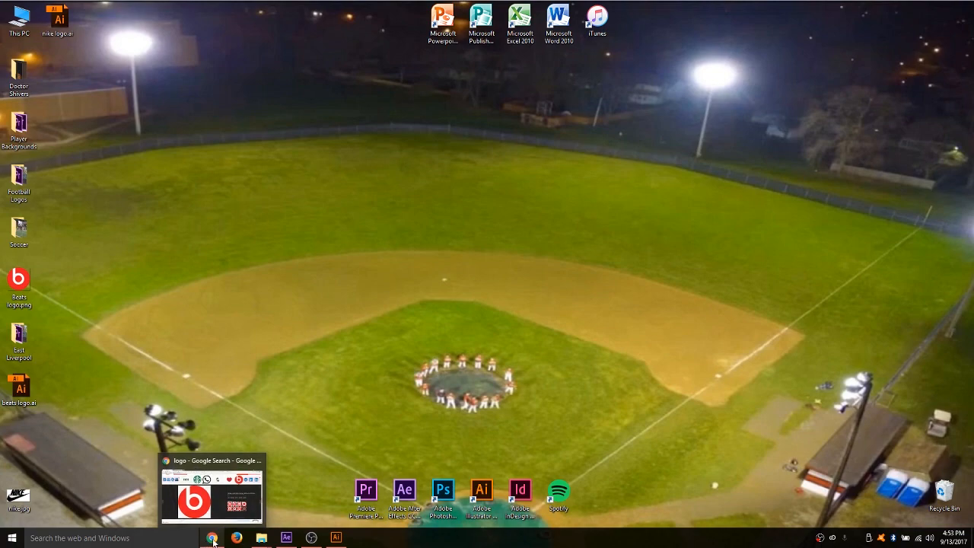
left_click(213, 539)
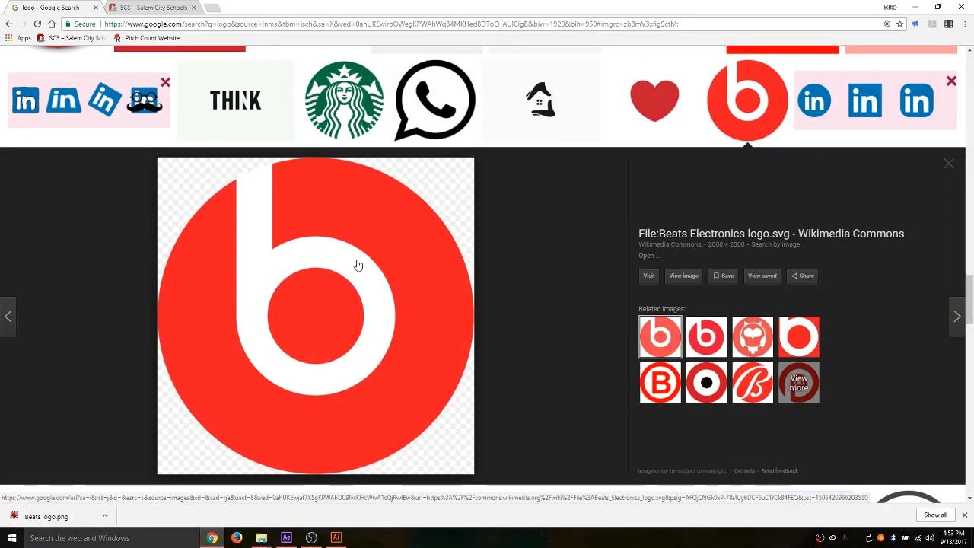
right_click(381, 241)
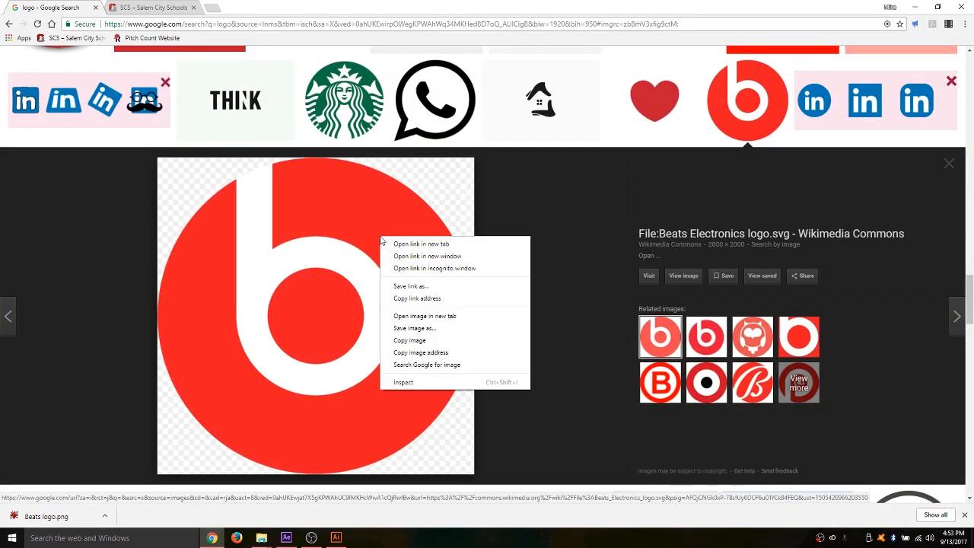
left_click(404, 327)
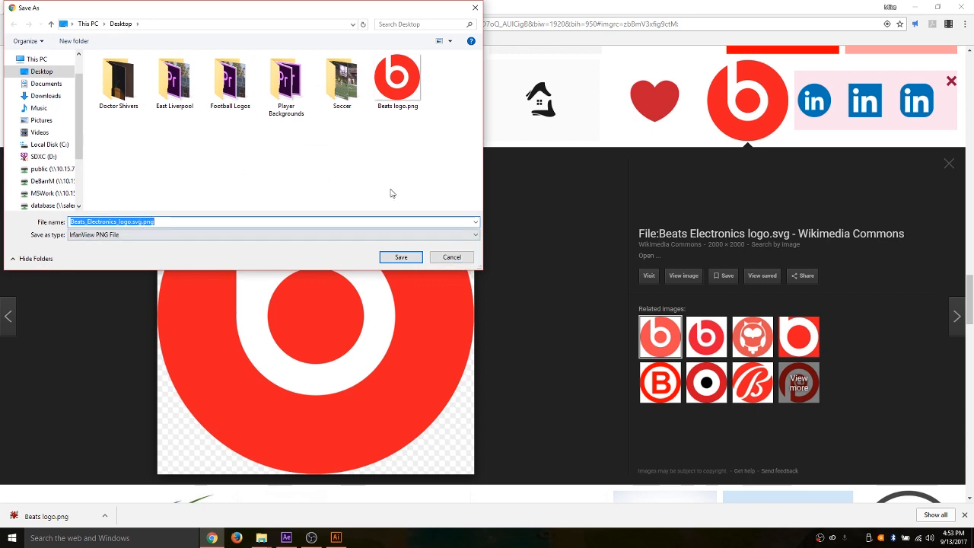
left_click(451, 258)
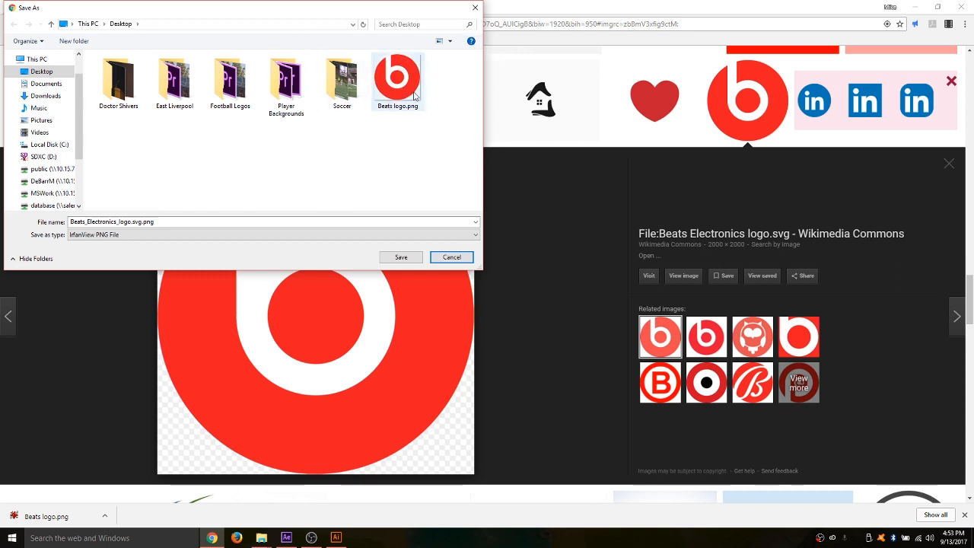
left_click(451, 258)
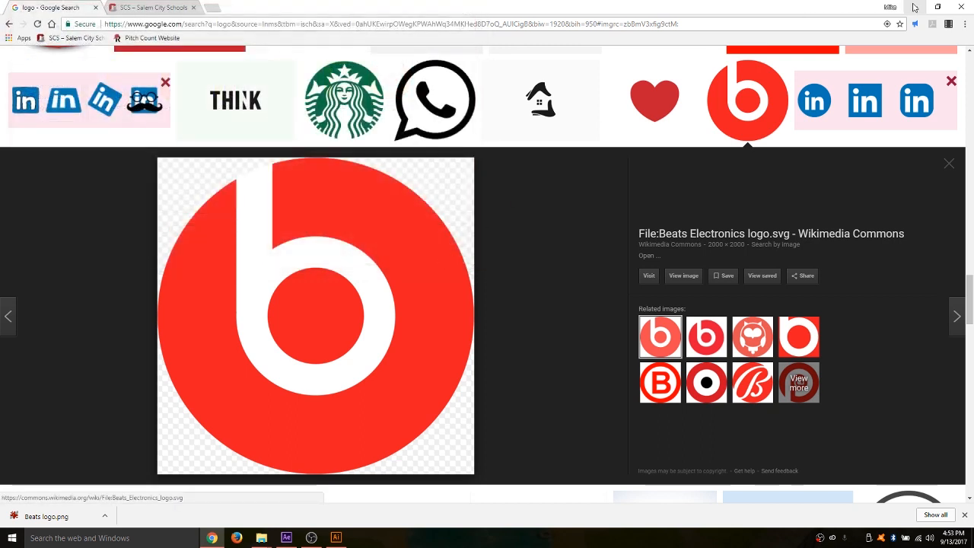
left_click(914, 7)
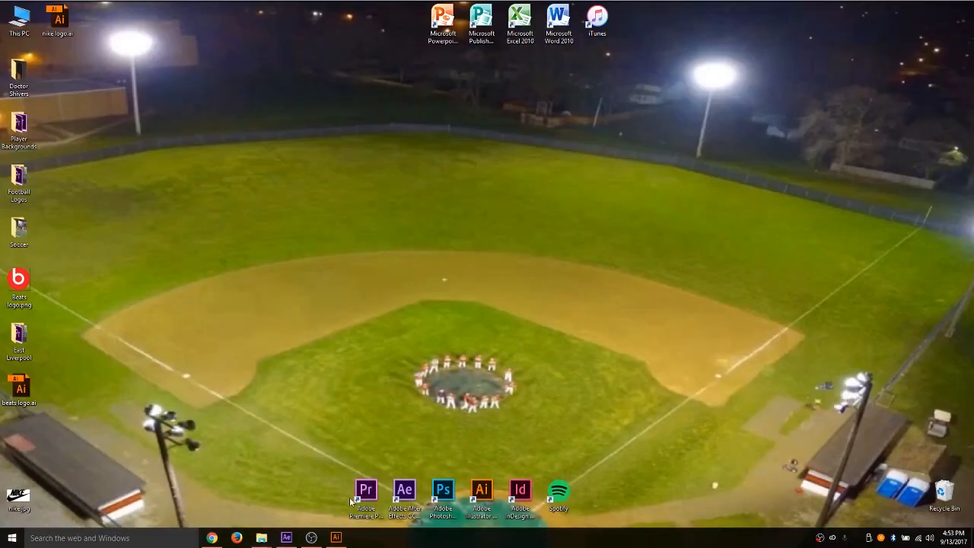
- Switch to Illustrator and place Beats logo.png from the Desktop folder into the blank document
left_click(482, 493)
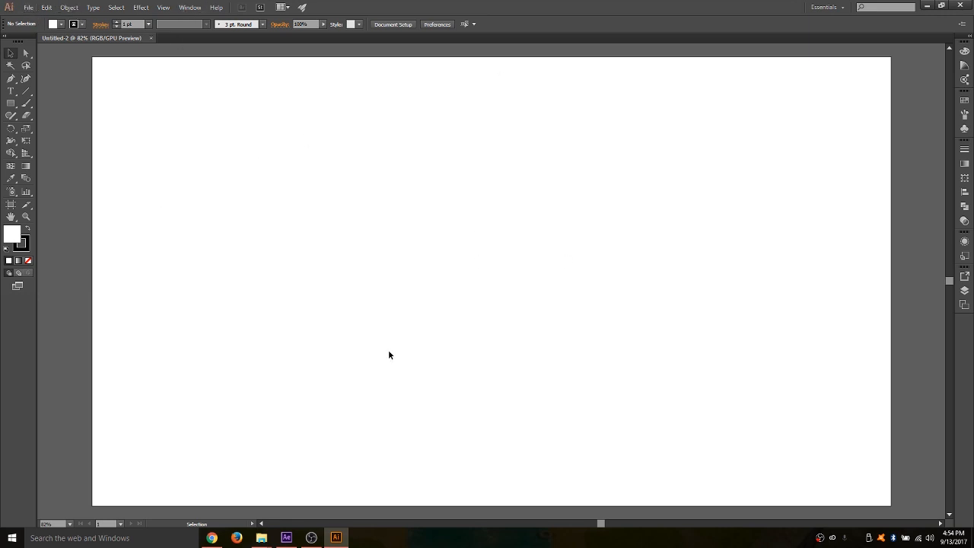
left_click(261, 543)
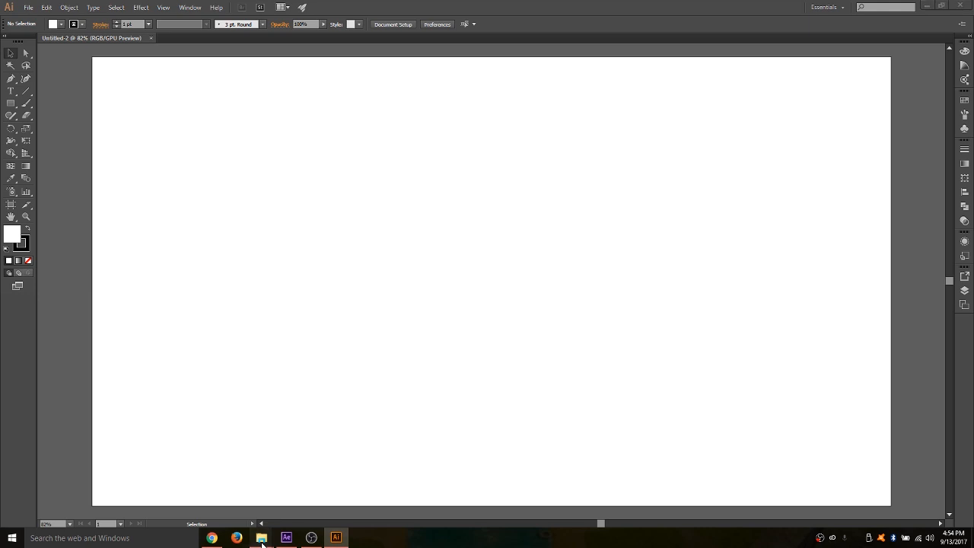
left_click(12, 538)
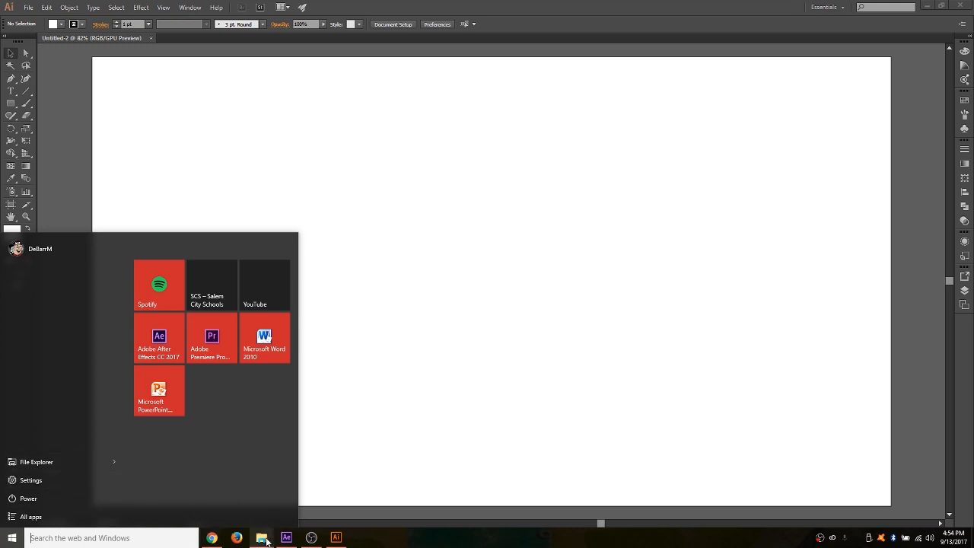
mouse_move(267, 540)
left_click(297, 493)
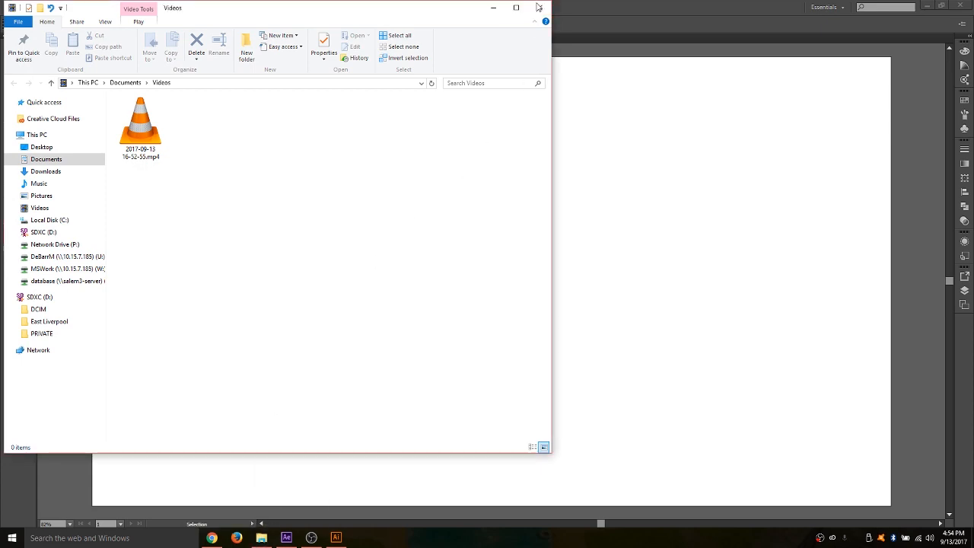
left_click(227, 512)
left_click(261, 537)
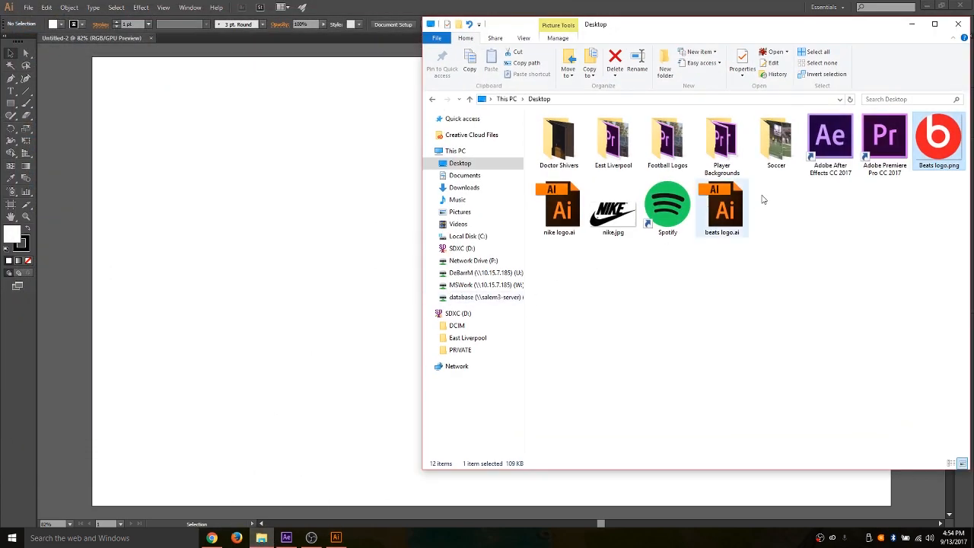
left_click_drag(921, 151, 339, 259)
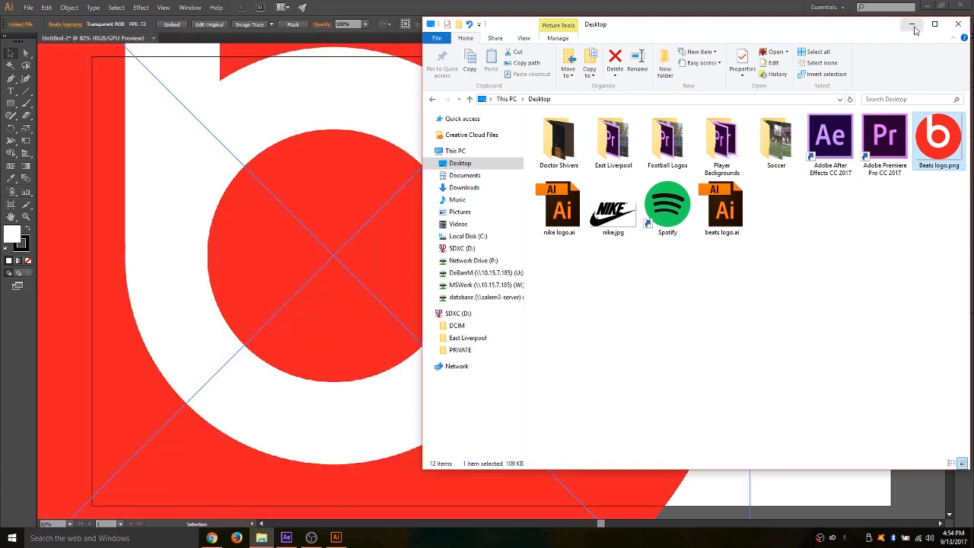
left_click(913, 24)
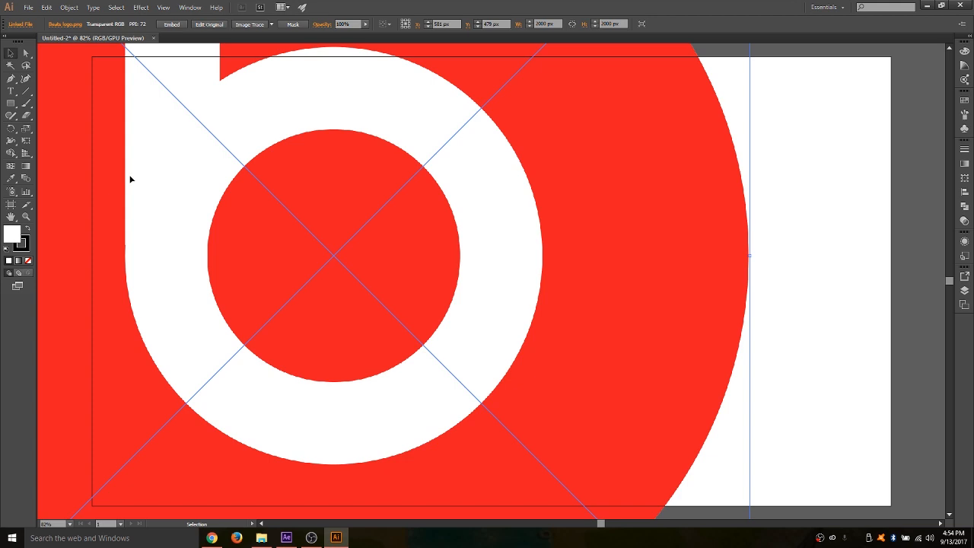
- Scale the placed logo down proportionally to about 864 px square and move it to the middle of the artboard
left_click(26, 217)
left_click_drag(518, 178, 597, 169)
left_click_drag(517, 191, 281, 288)
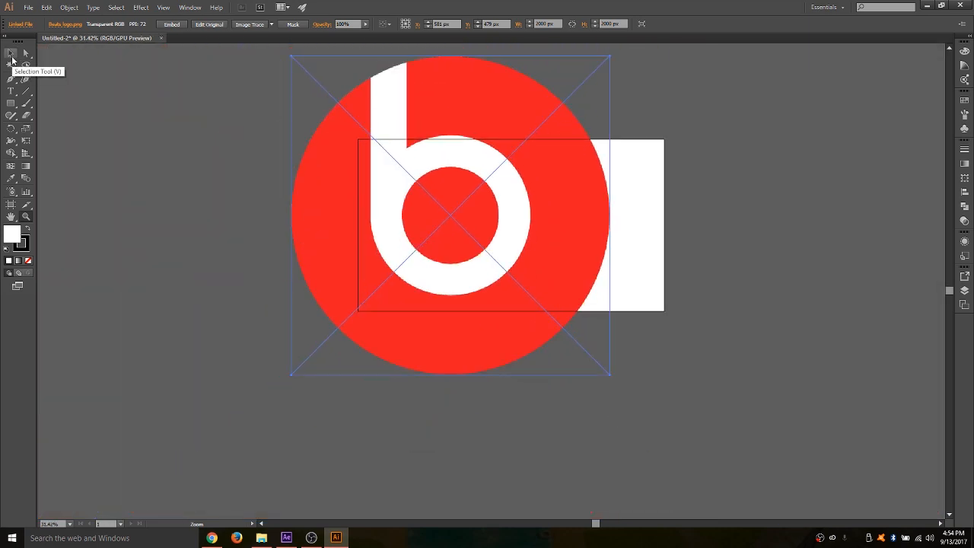
left_click(11, 58)
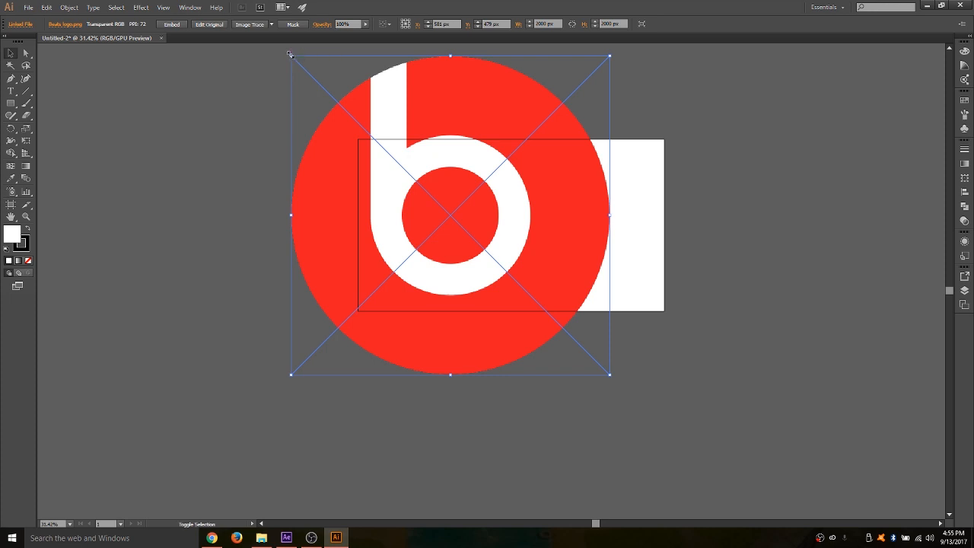
left_click_drag(290, 54, 290, 54)
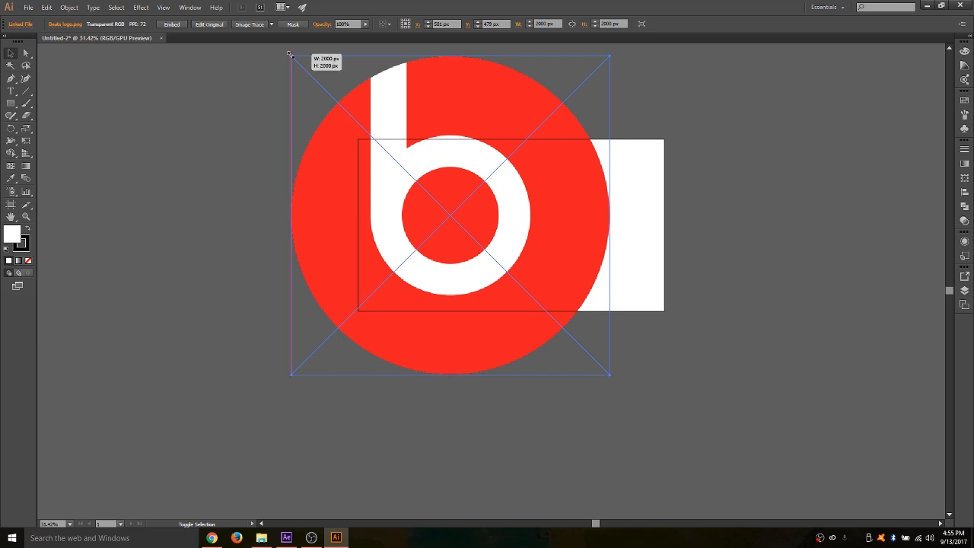
left_click_drag(290, 54, 423, 232)
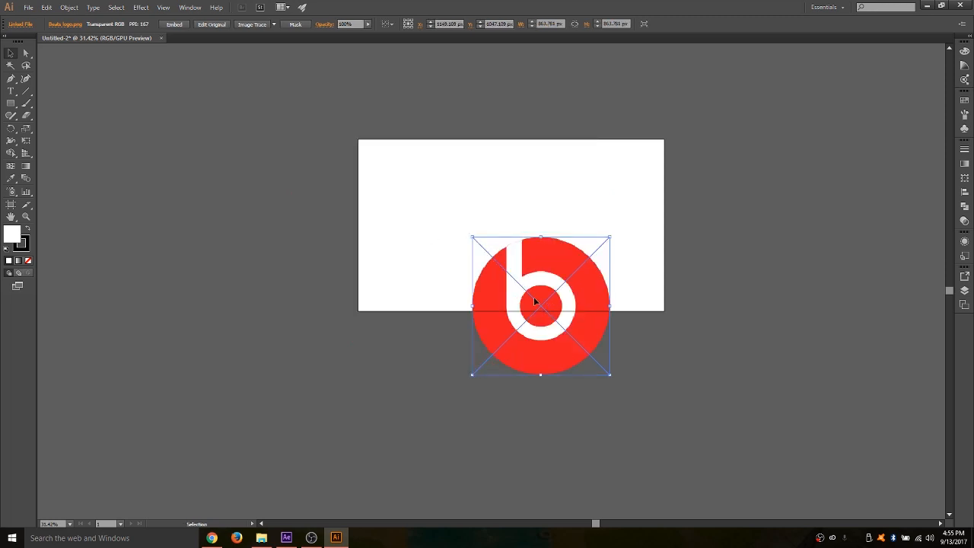
left_click_drag(538, 300, 509, 223)
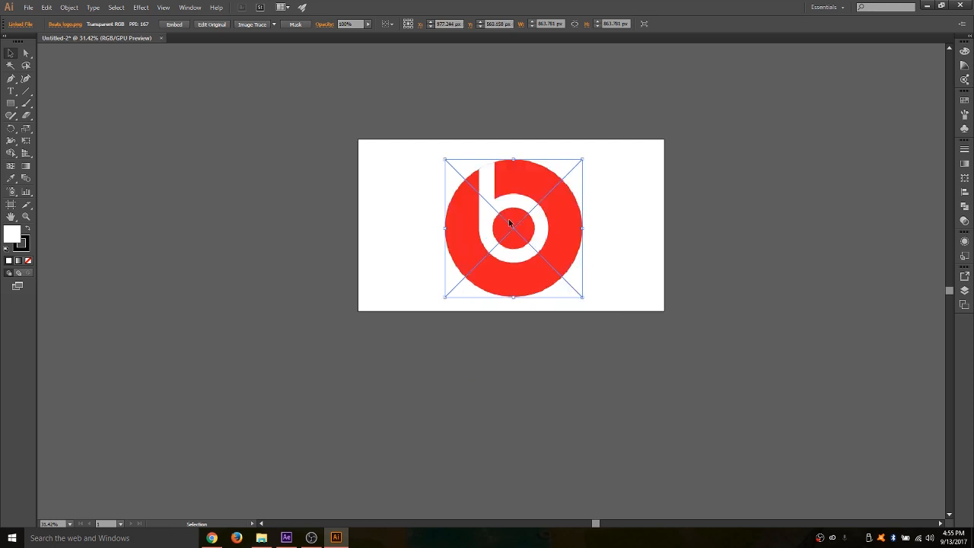
- Trace the logo image with Image Trace using the default preset and expand the tracing into editable paths
left_click(26, 218)
left_click_drag(441, 208, 557, 301)
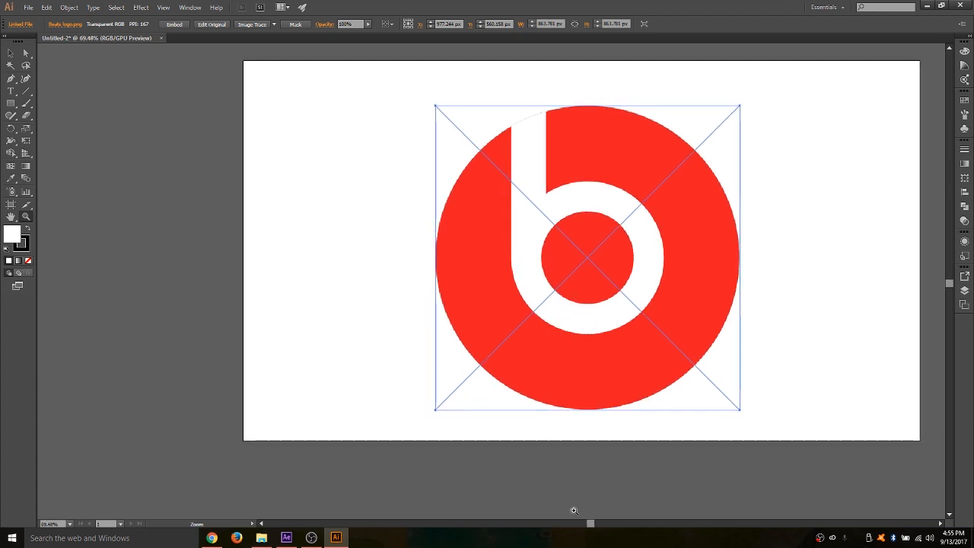
left_click_drag(589, 524, 603, 526)
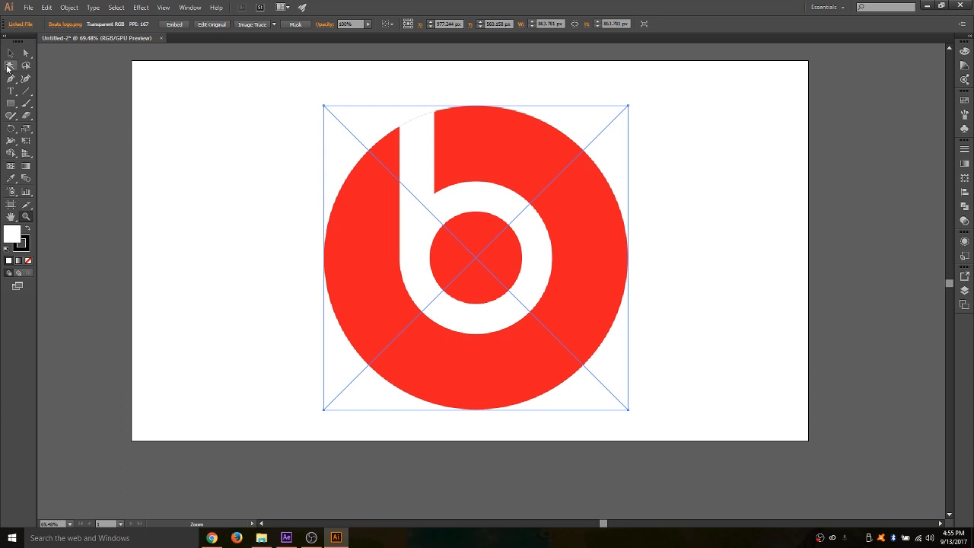
left_click(11, 54)
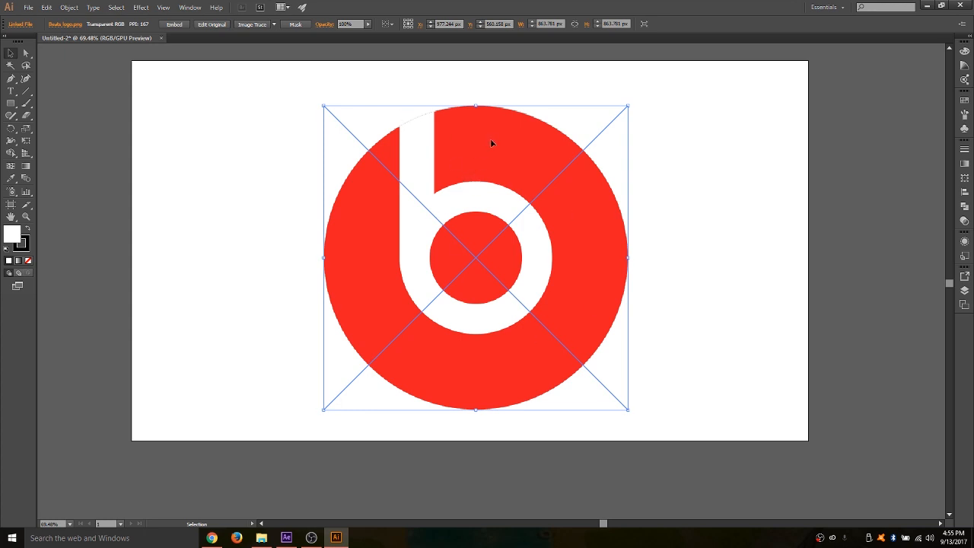
left_click(251, 25)
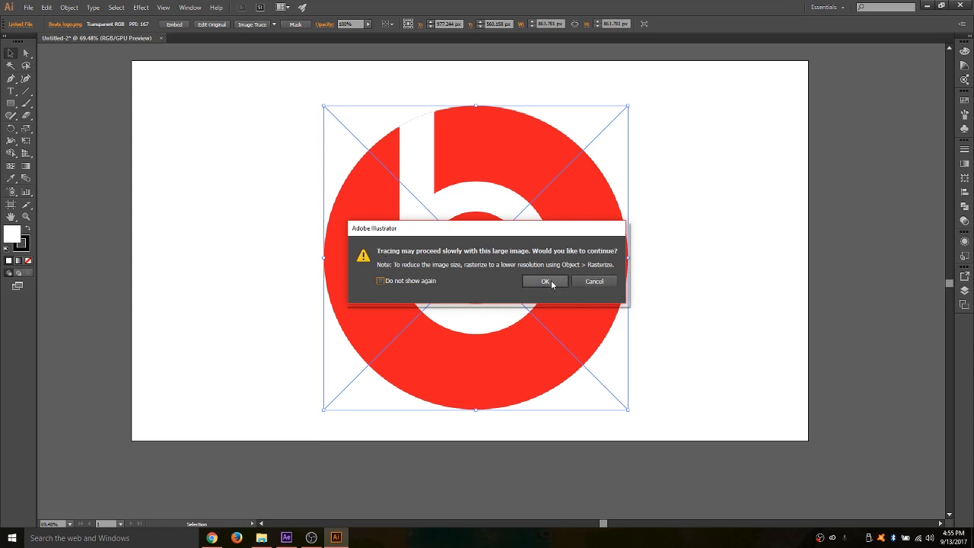
left_click(545, 281)
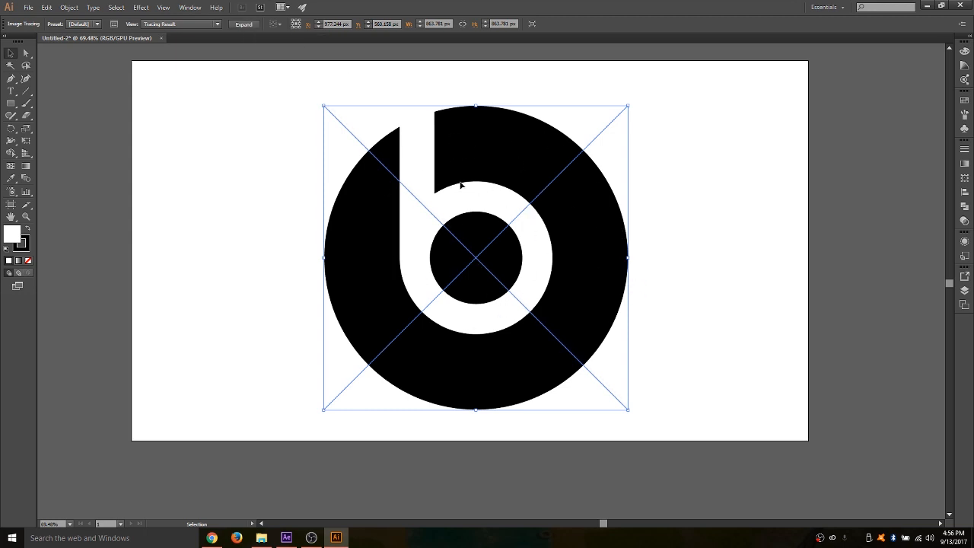
left_click(246, 26)
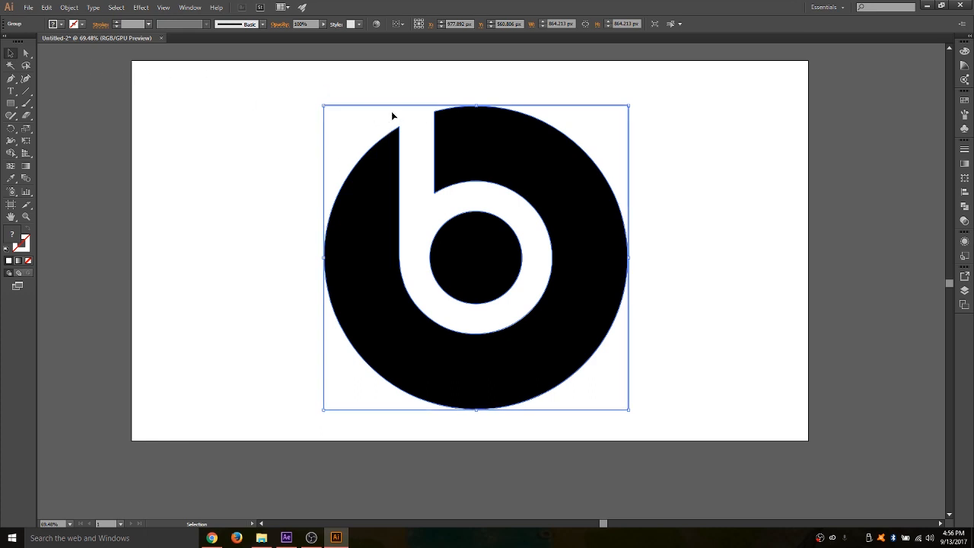
- Delete the square white background path around the traced logo using the Direct Selection tool
left_click(25, 55)
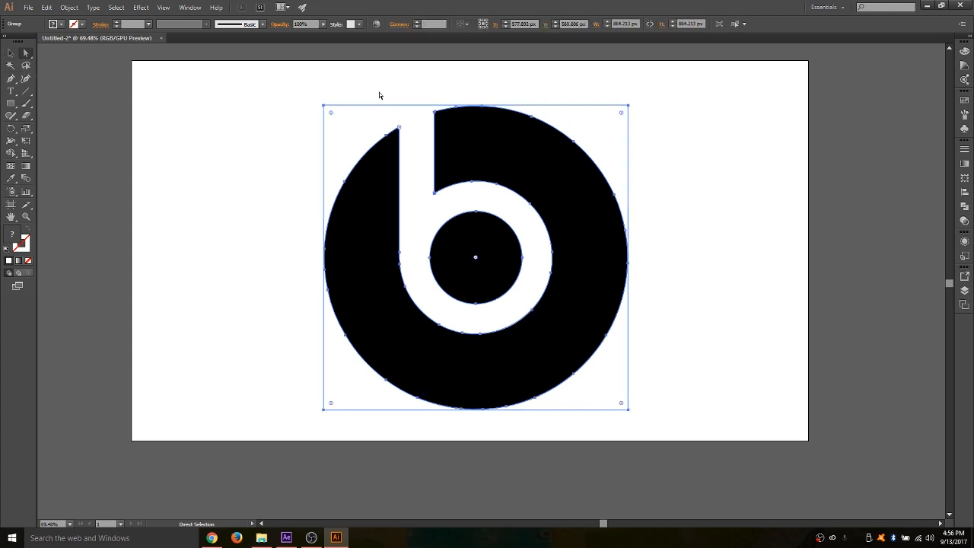
left_click(225, 131)
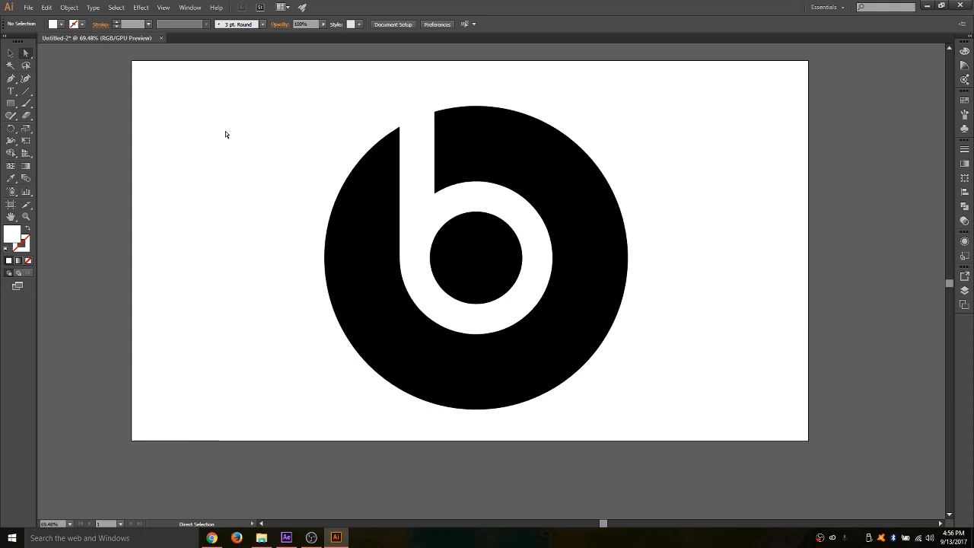
left_click(351, 105)
left_click(350, 107)
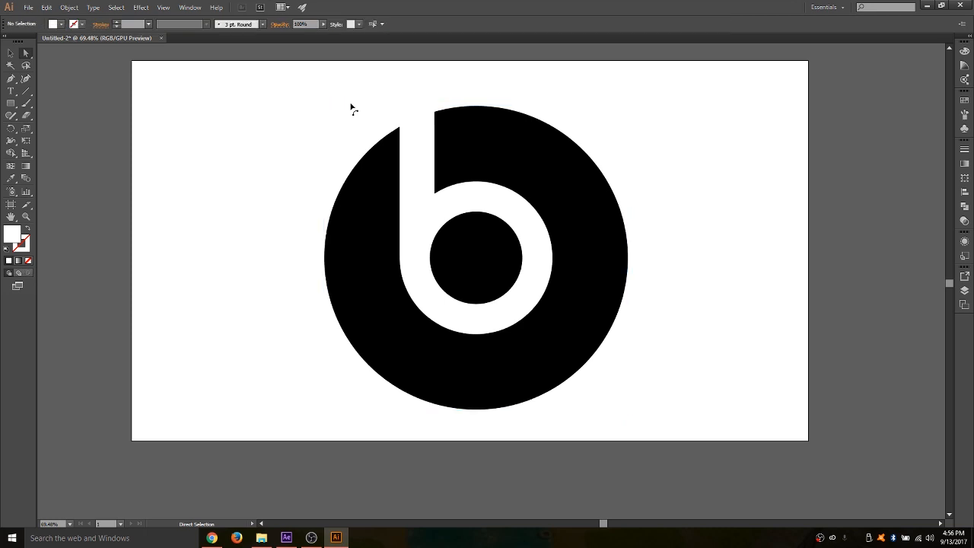
- Delete the black outer ring path of the traced logo
left_click(402, 152)
key("Delete")
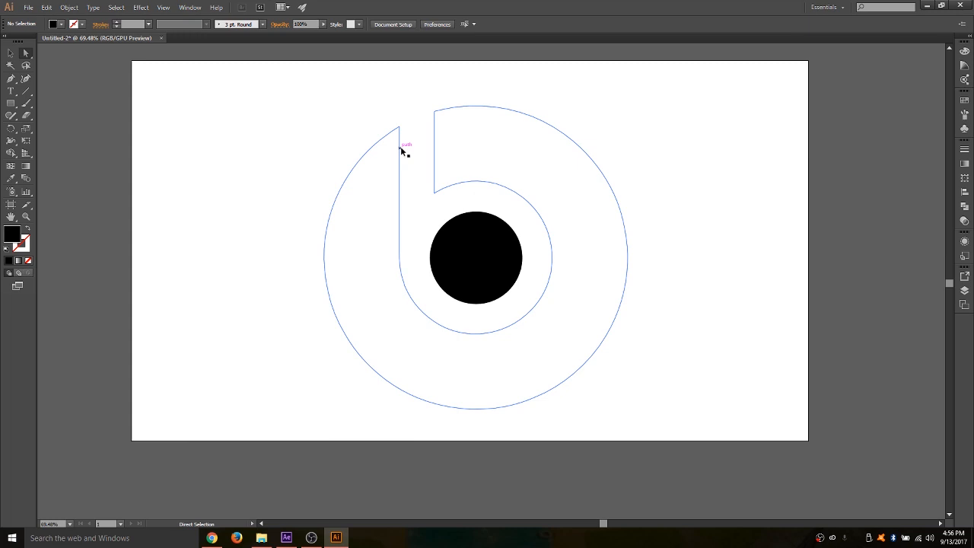
key("ctrl+z")
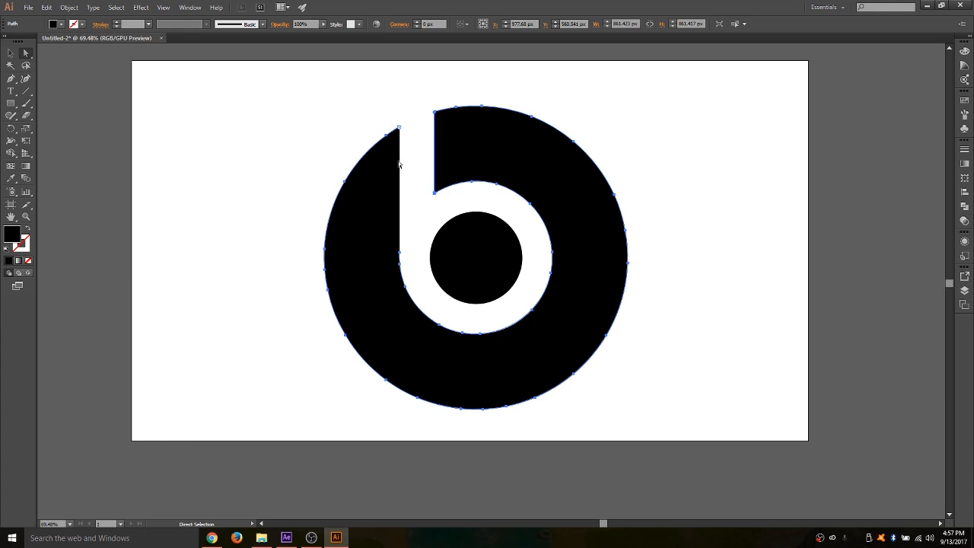
key("backslash")
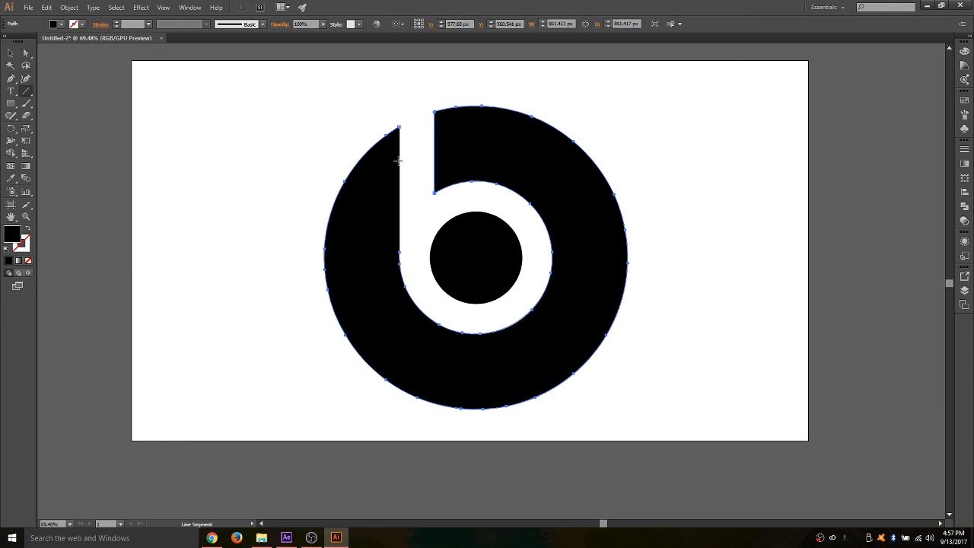
key("Delete")
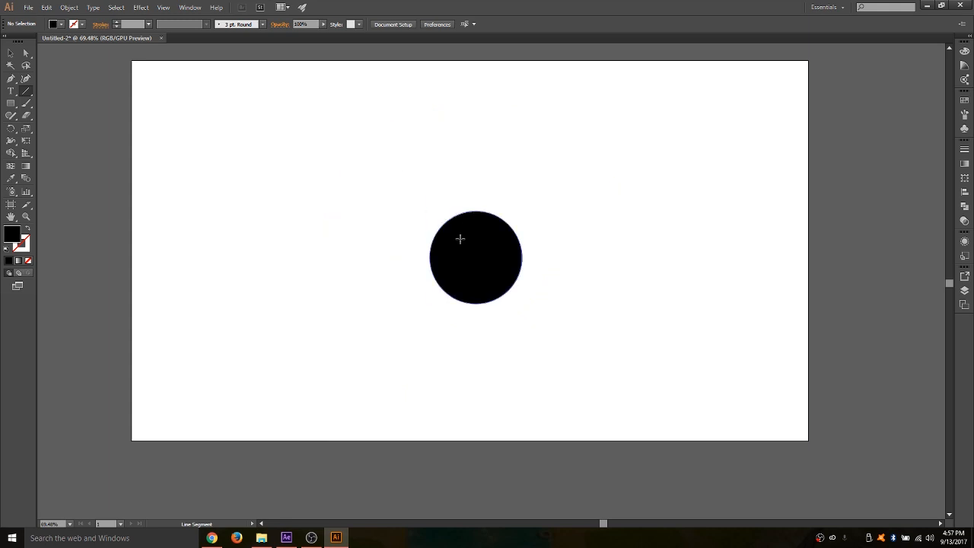
- Delete the black circle path in the centre of the traced logo using the Direct Selection tool
left_click(26, 53)
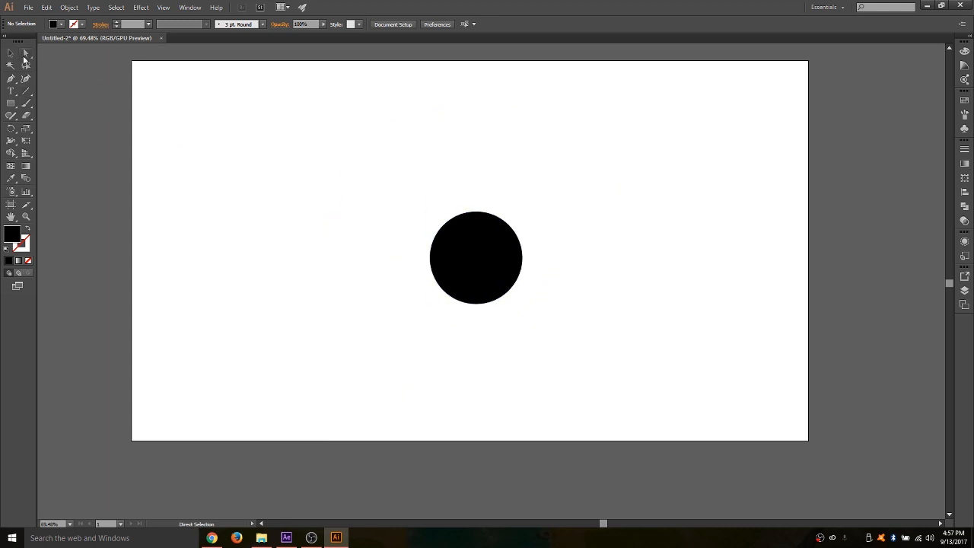
left_click(438, 242)
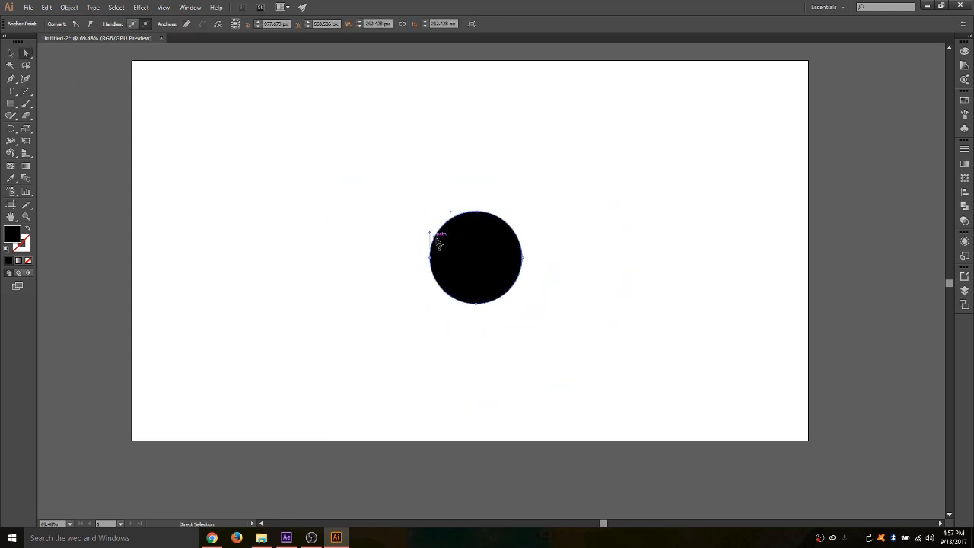
key("Delete")
key("Delete")
key("ctrl+semicolon")
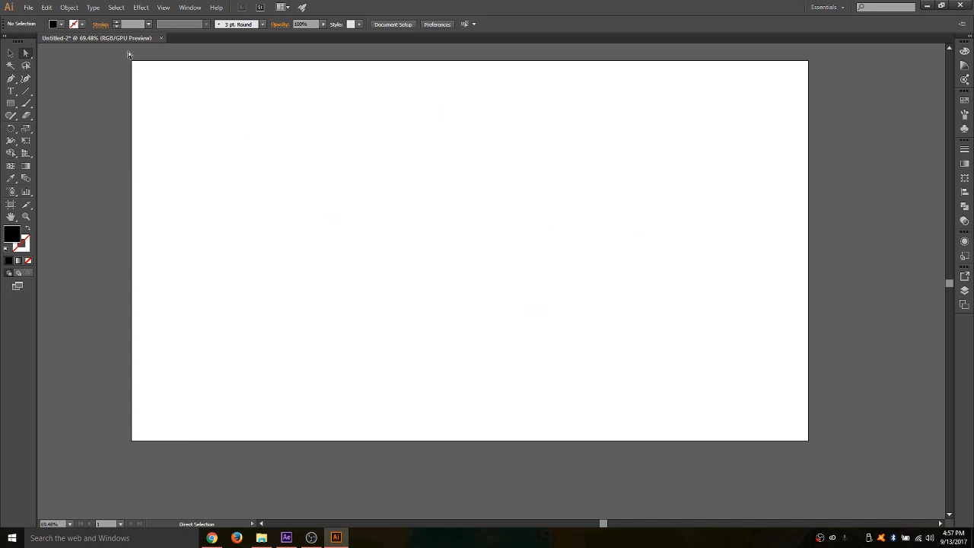
left_click(398, 163)
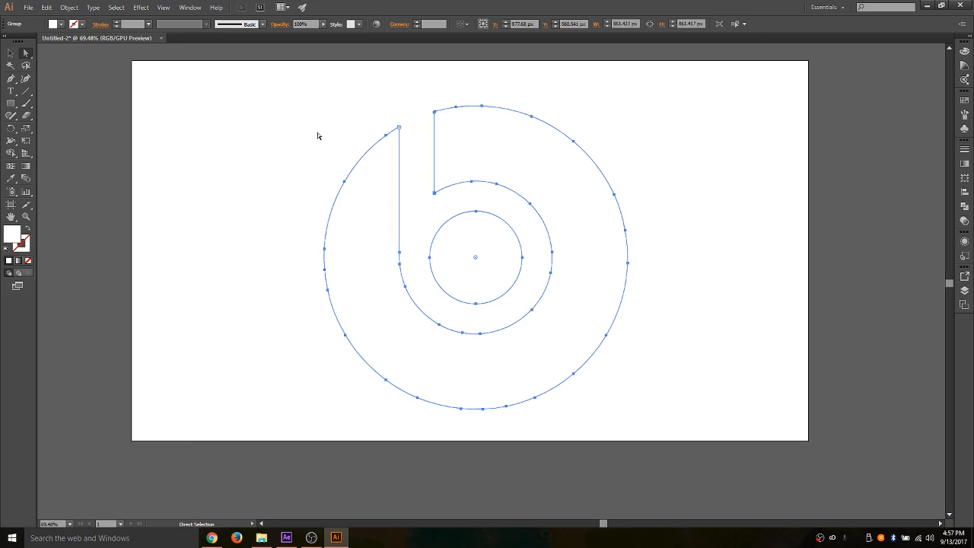
left_click(115, 22)
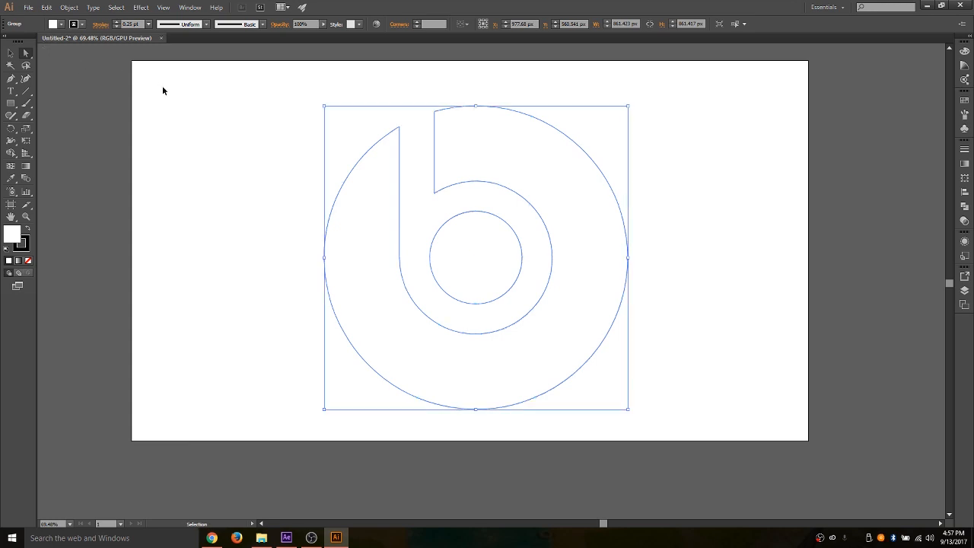
key("ctrl+z")
left_click(291, 146)
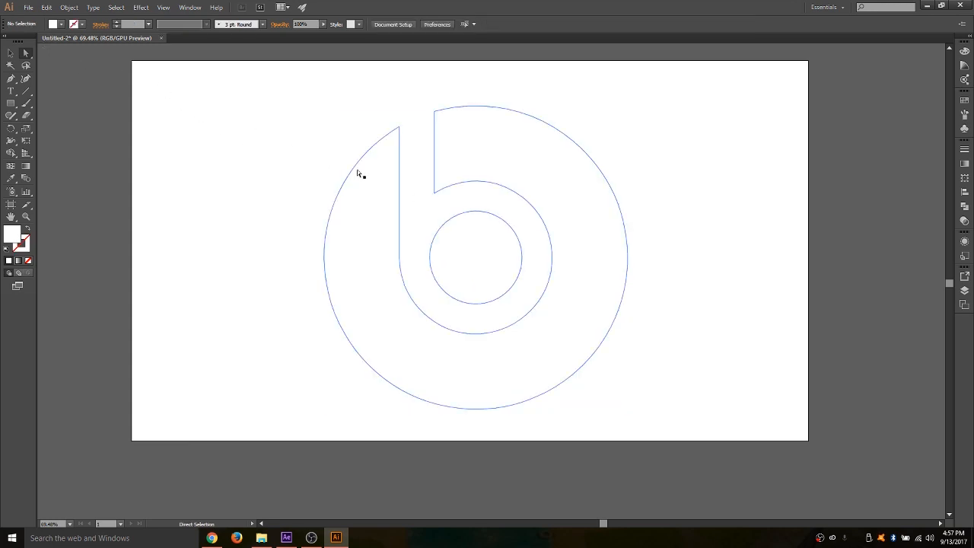
- Apply a 0.5 pt stroke to the whole white logo group, then deselect it
left_click(365, 160)
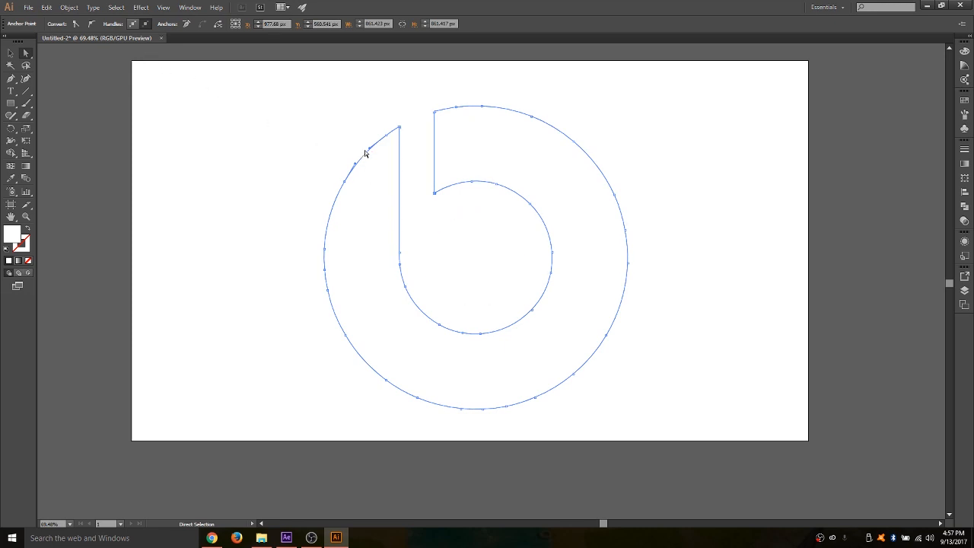
left_click(443, 233, "shift")
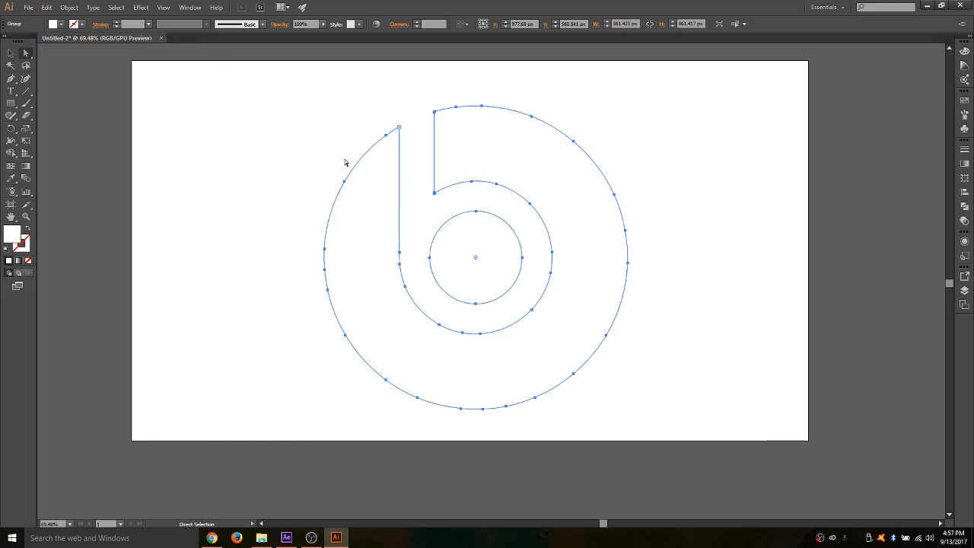
left_click(118, 26)
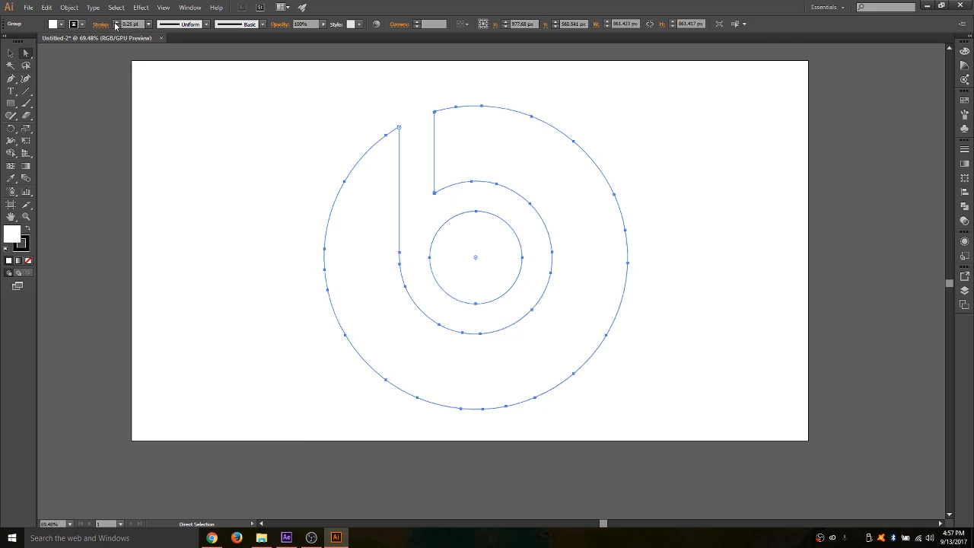
left_click(116, 23)
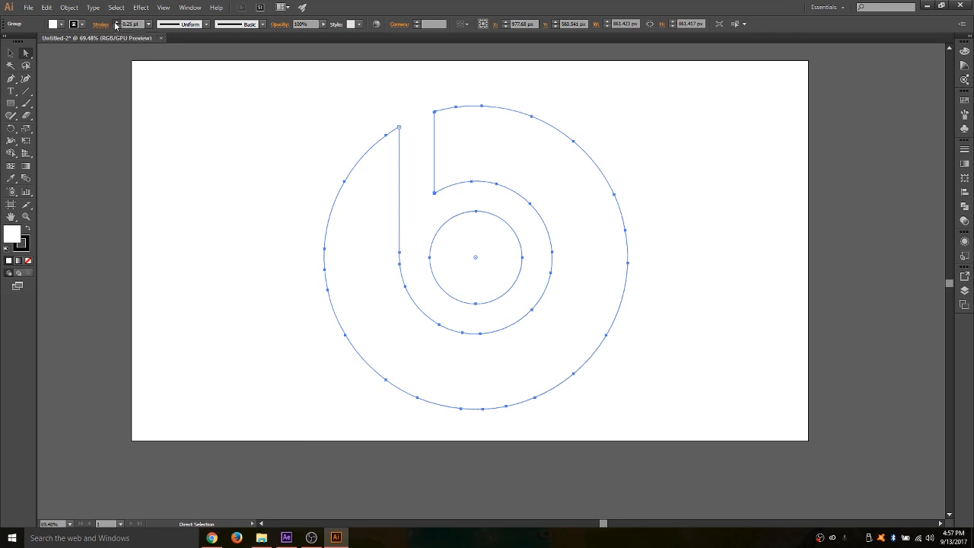
left_click(292, 129)
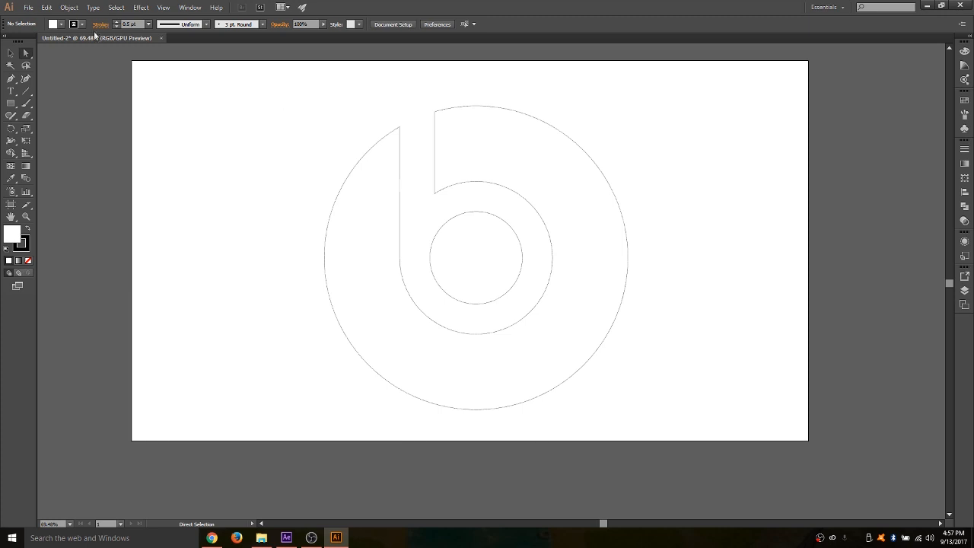
- Save the document to the Desktop as an Adobe Illustrator file named "beats logo", replacing the existing file
left_click(27, 9)
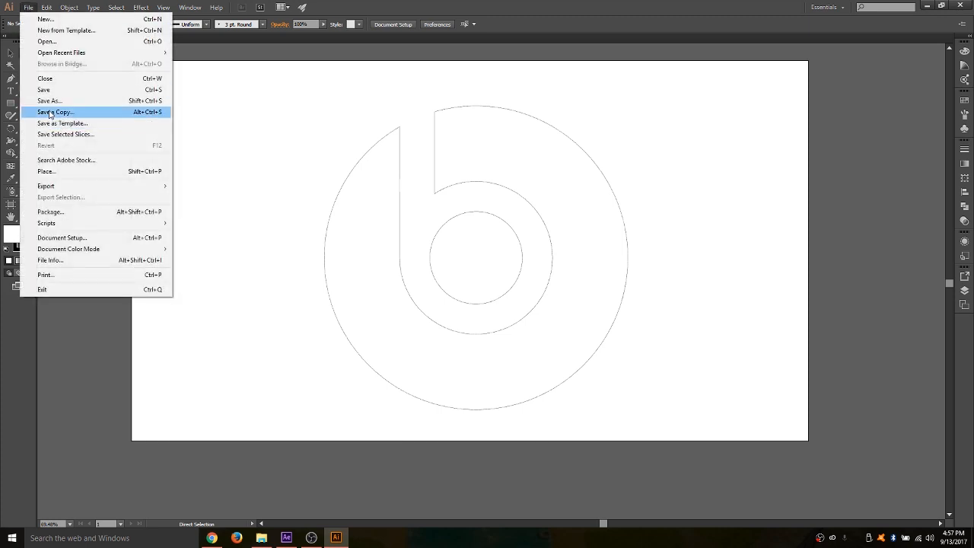
left_click(47, 98)
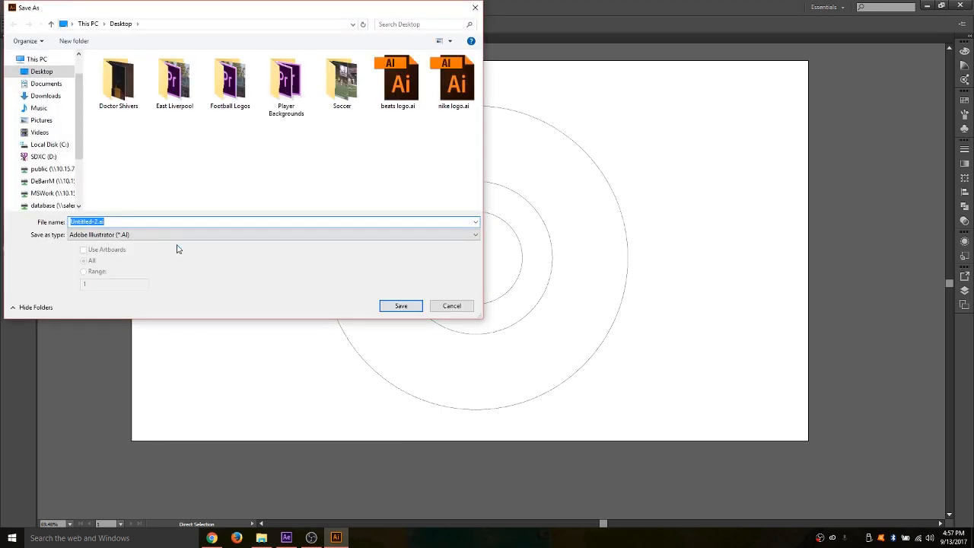
type("beats")
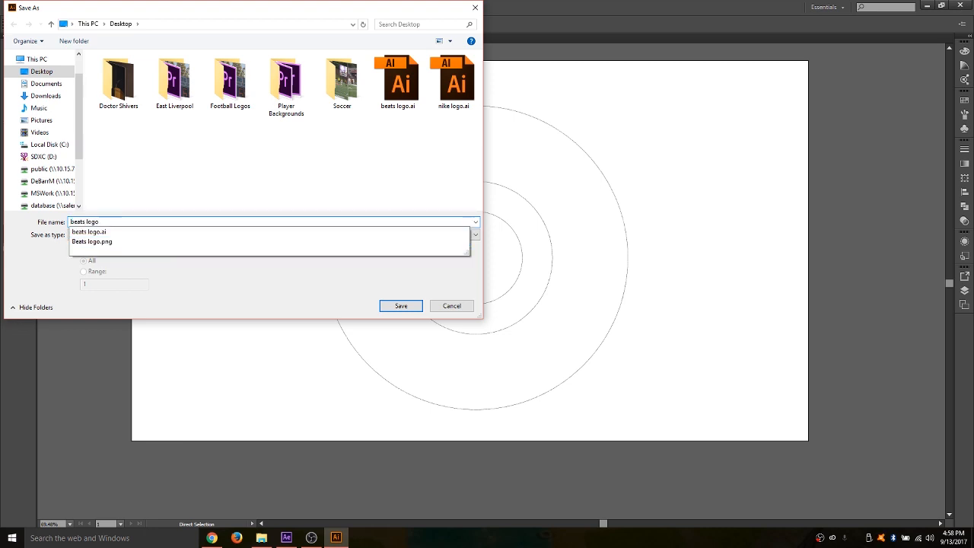
type(" logo")
left_click(401, 305)
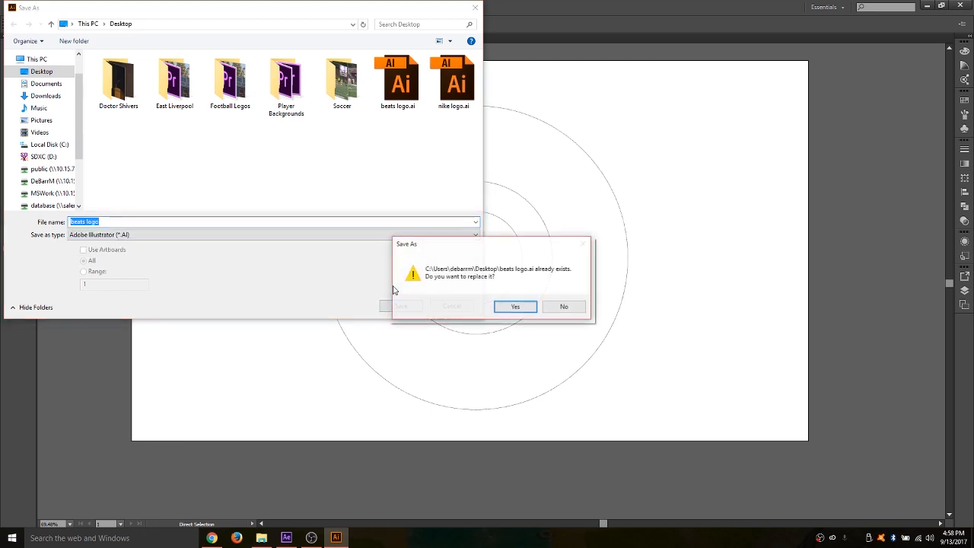
left_click(501, 309)
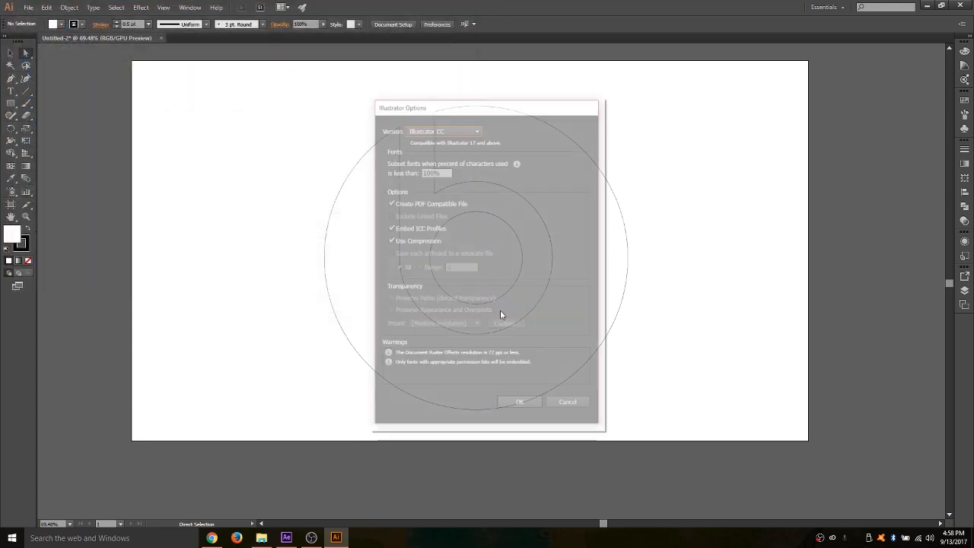
- Set the saved file's version to Illustrator 8 and accept saving in the older format
left_click(477, 129)
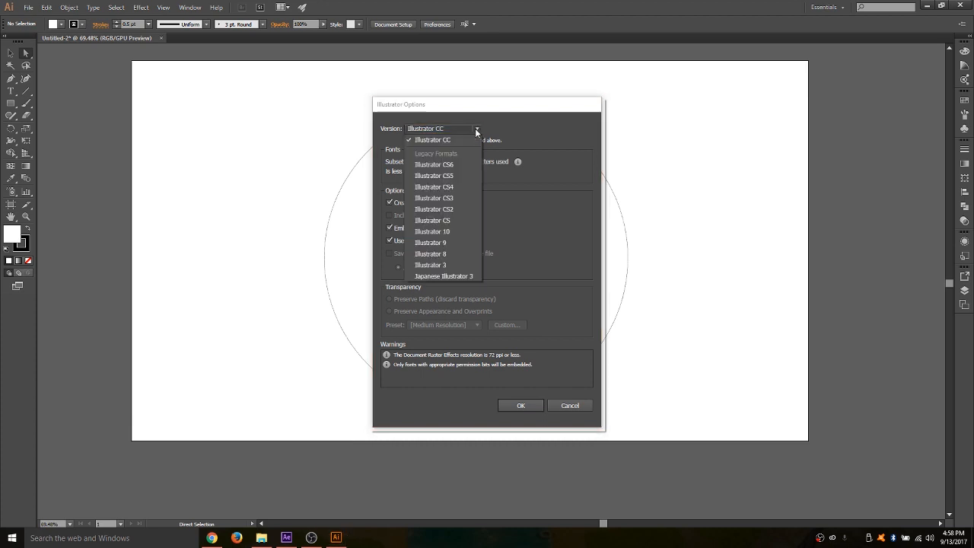
left_click(433, 258)
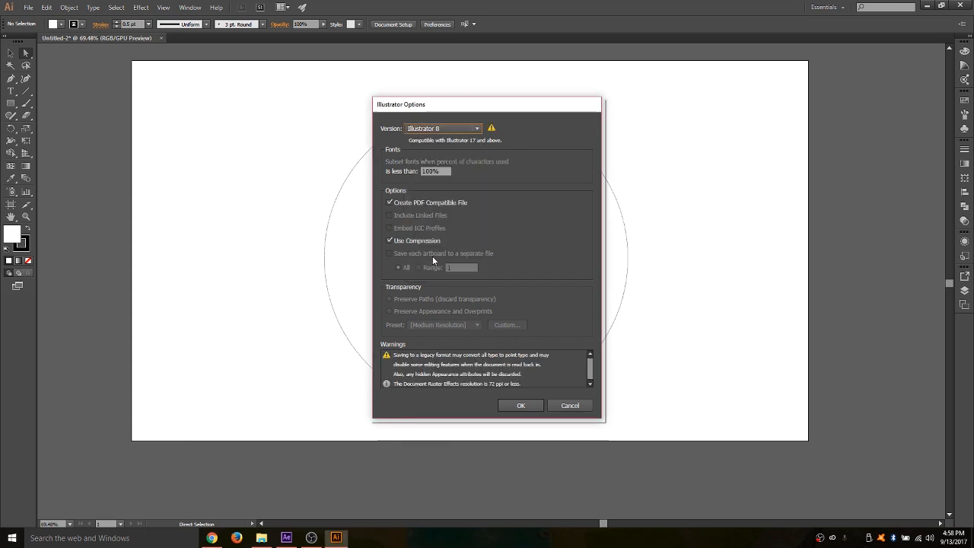
left_click(523, 401)
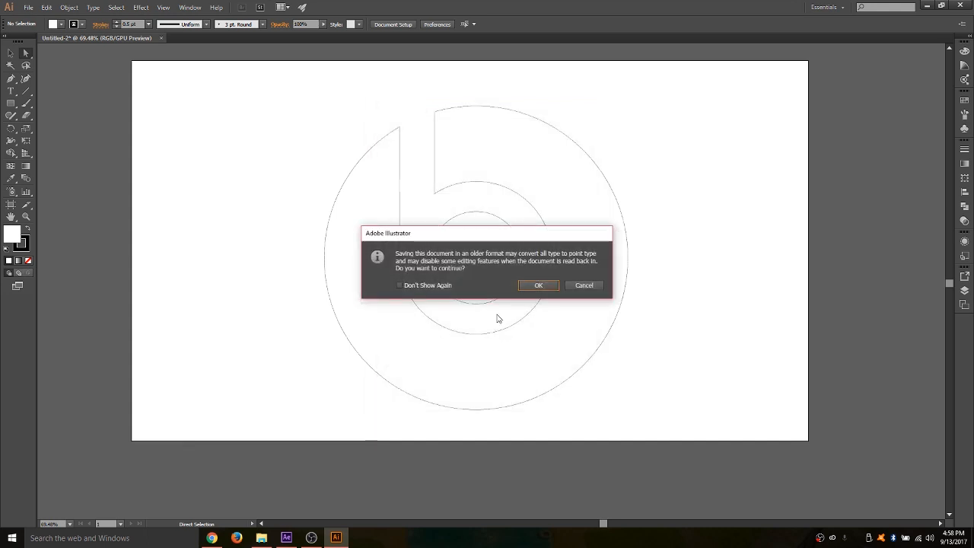
left_click(537, 285)
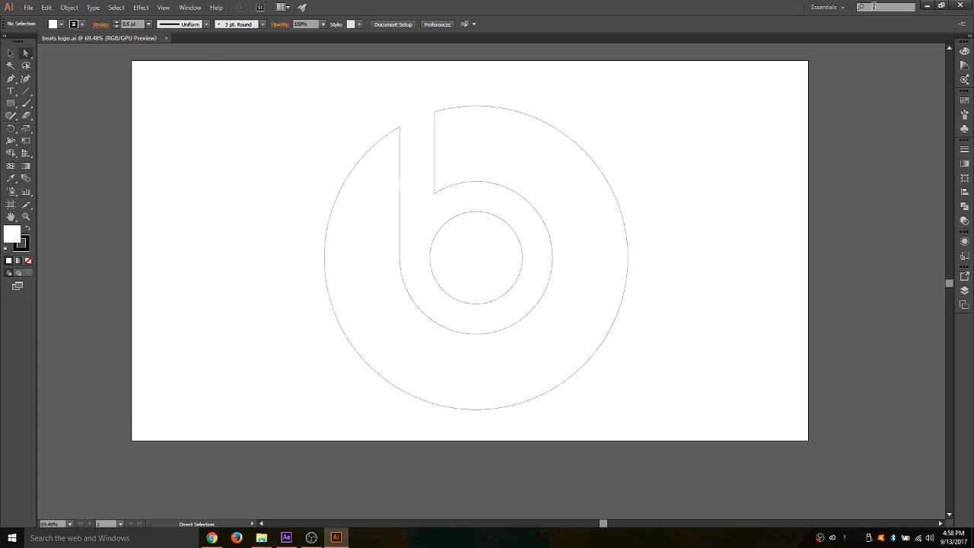
- Switch to After Effects and create a new MAXON CINEMA 4D file named Untitled.c4d in Documents, replacing the existing one
left_click(927, 6)
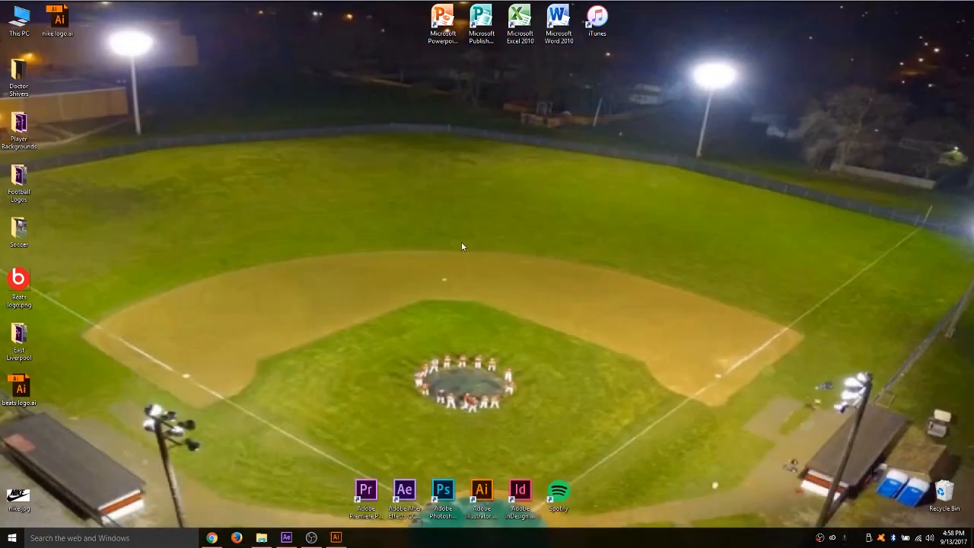
left_click(287, 538)
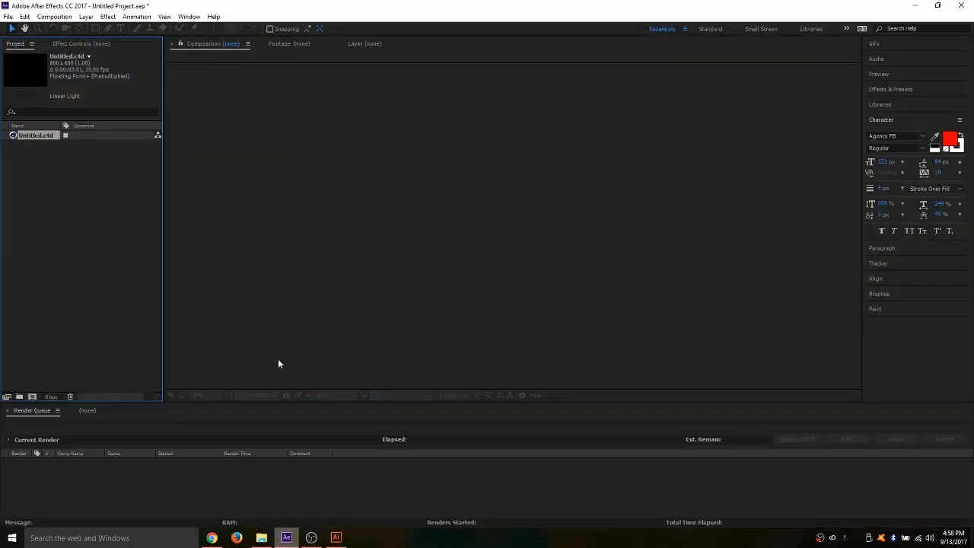
left_click(8, 17)
mouse_move(12, 30)
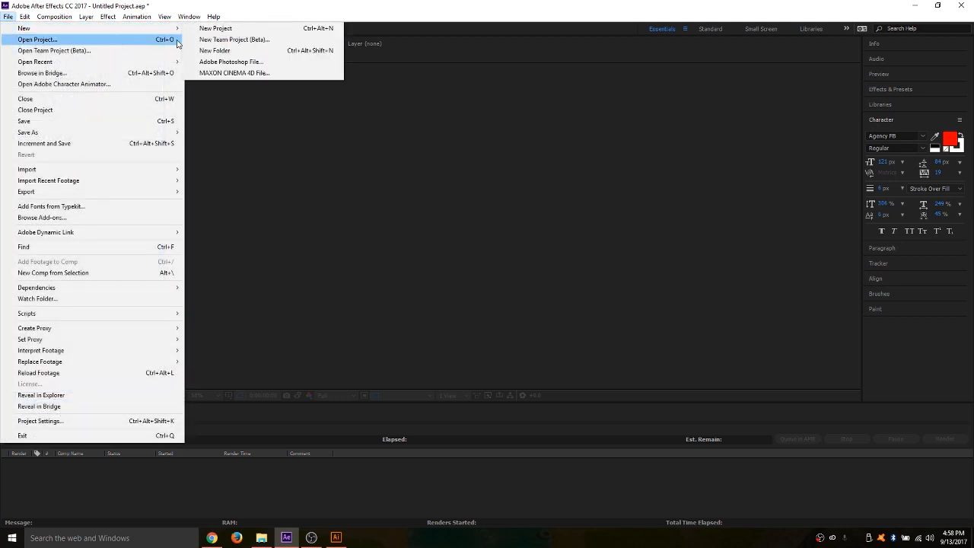
left_click(219, 73)
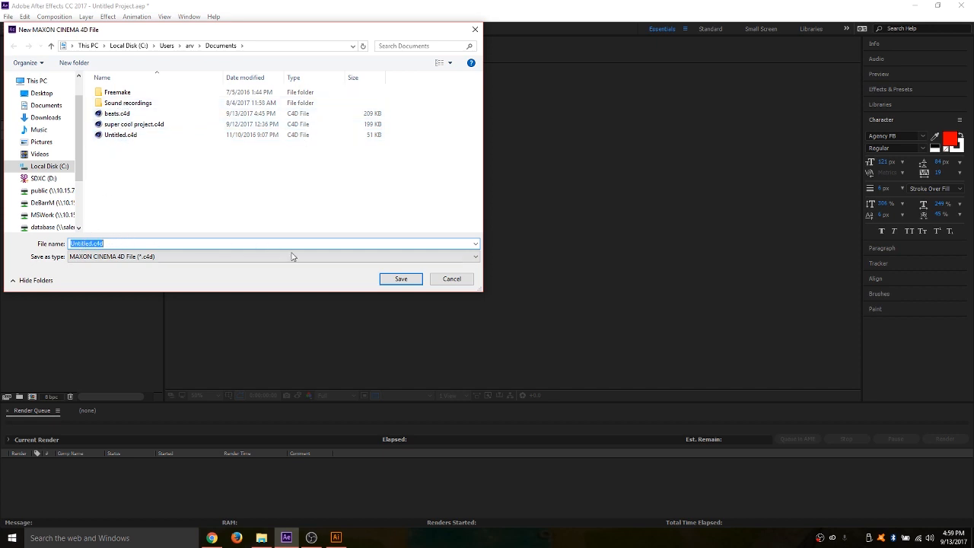
left_click(405, 279)
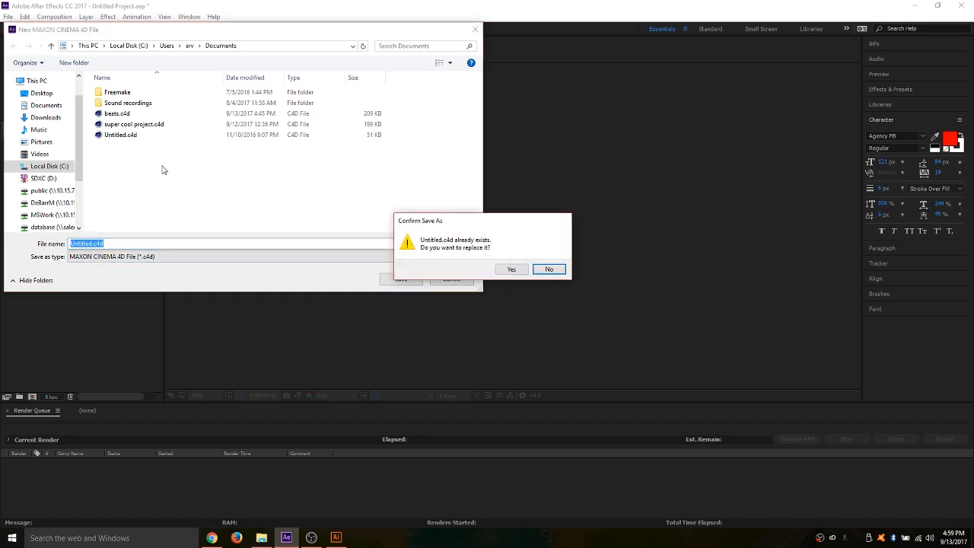
left_click(511, 270)
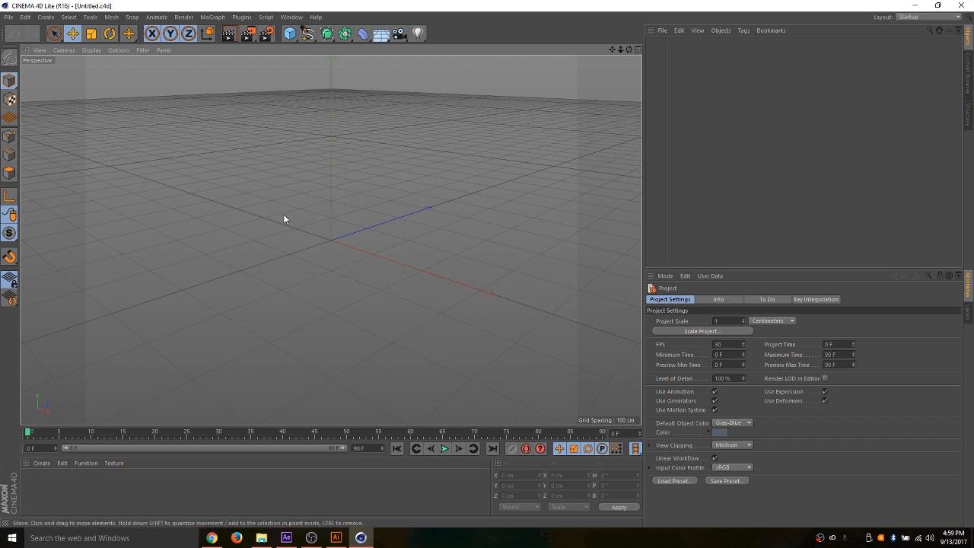
- Set the render output size to 1920 x 1080 pixels and lock its ratio
left_click(267, 34)
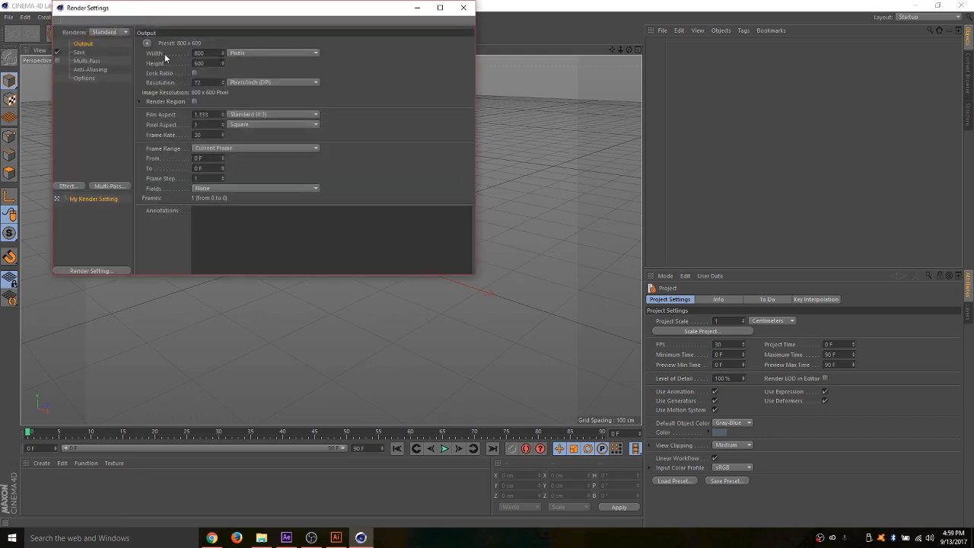
double_click(212, 53)
type("1920")
key("Tab")
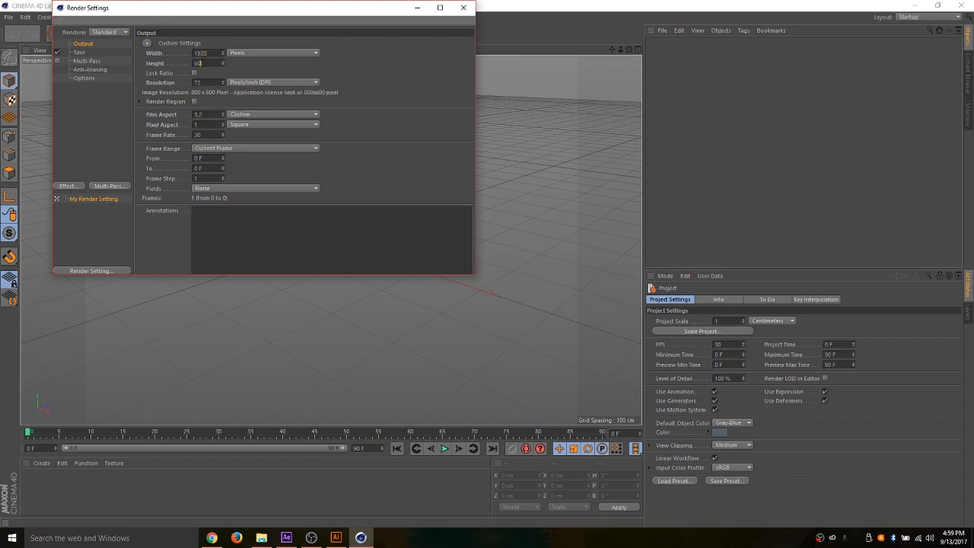
type("1080")
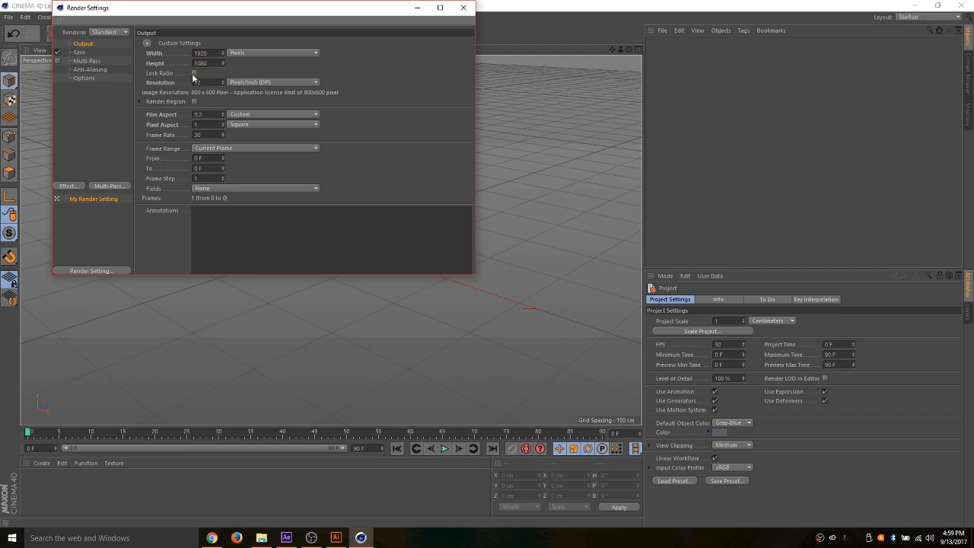
left_click(195, 73)
- Add the Ambient Occlusion effect to the render settings and close them
left_click(81, 190)
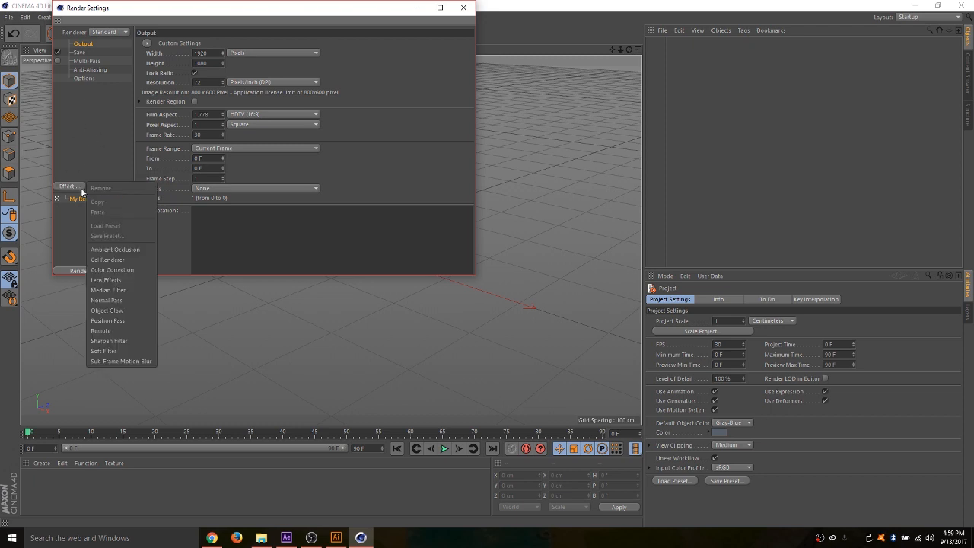
left_click(110, 249)
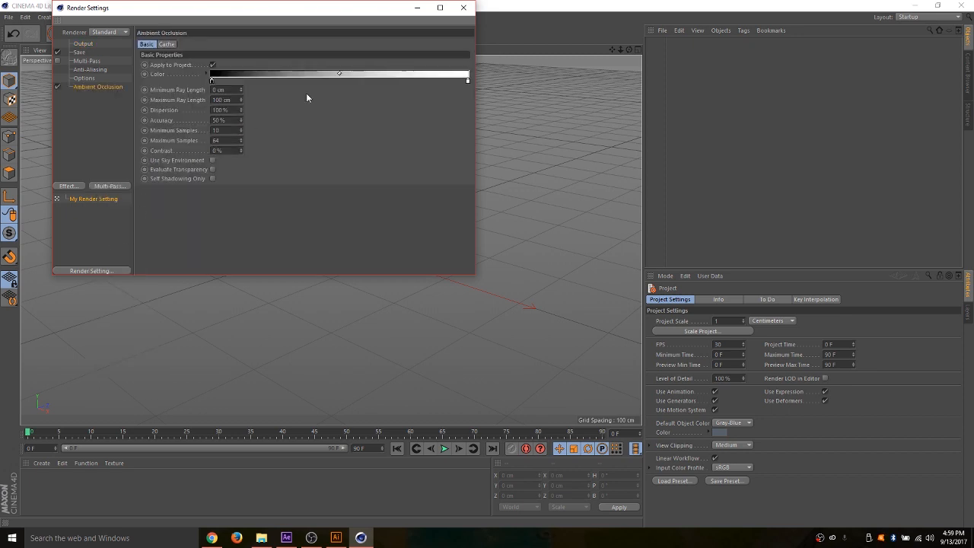
left_click(463, 8)
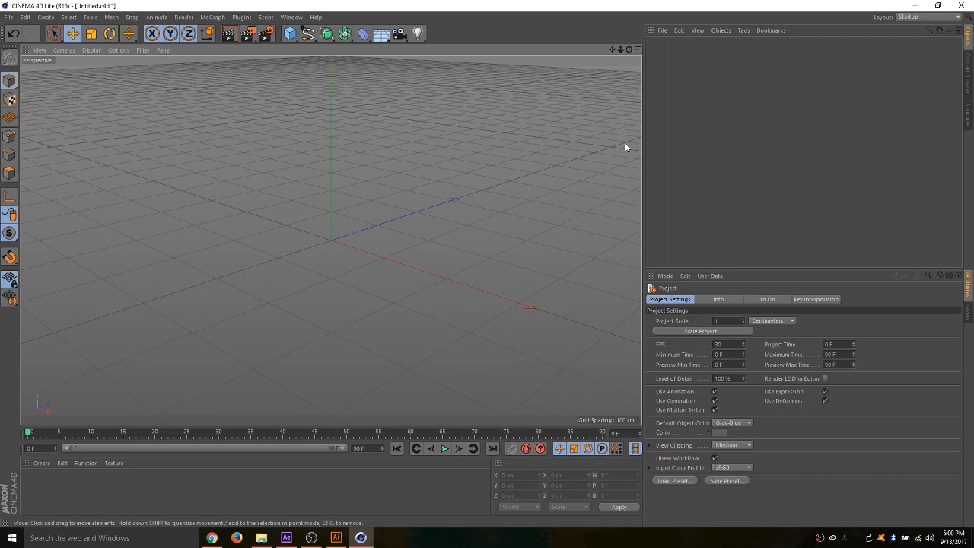
- Merge the beats logo Illustrator file from the Desktop at a scale of 1 centimeter with Connect Splines and Group Splines unchecked
left_click(662, 31)
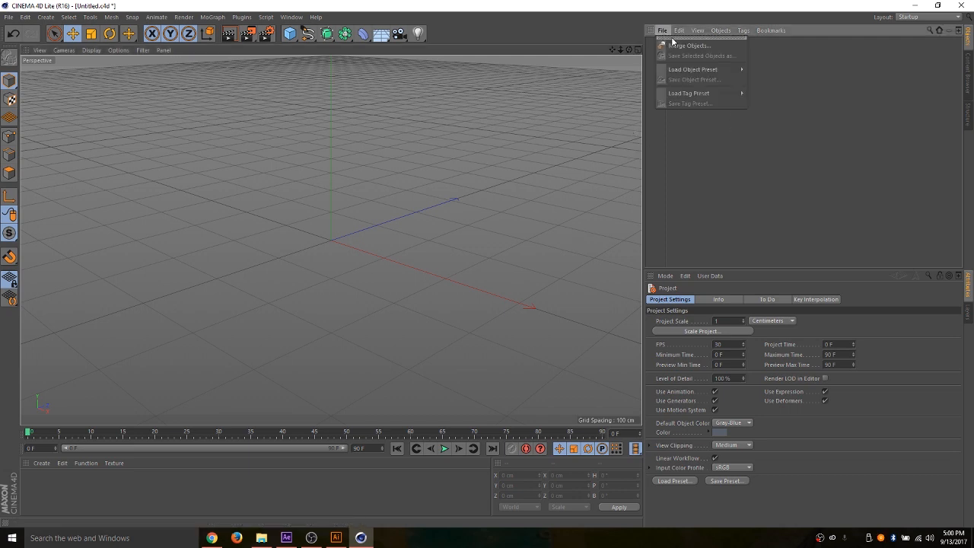
left_click(683, 44)
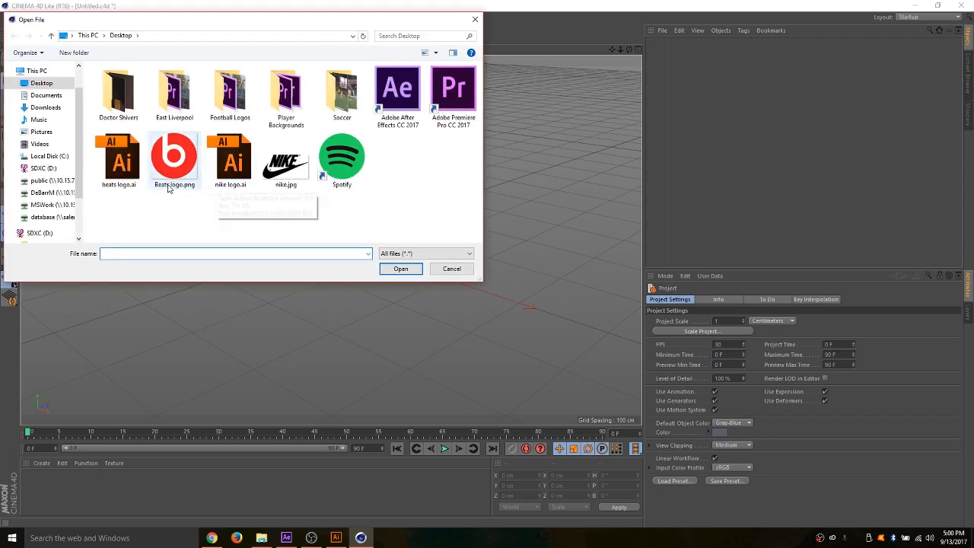
double_click(124, 163)
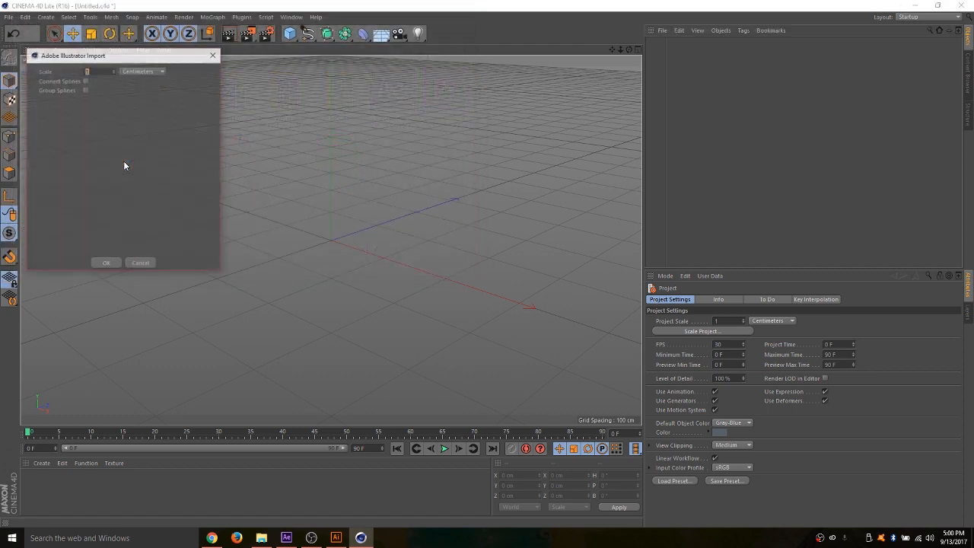
left_click(84, 80)
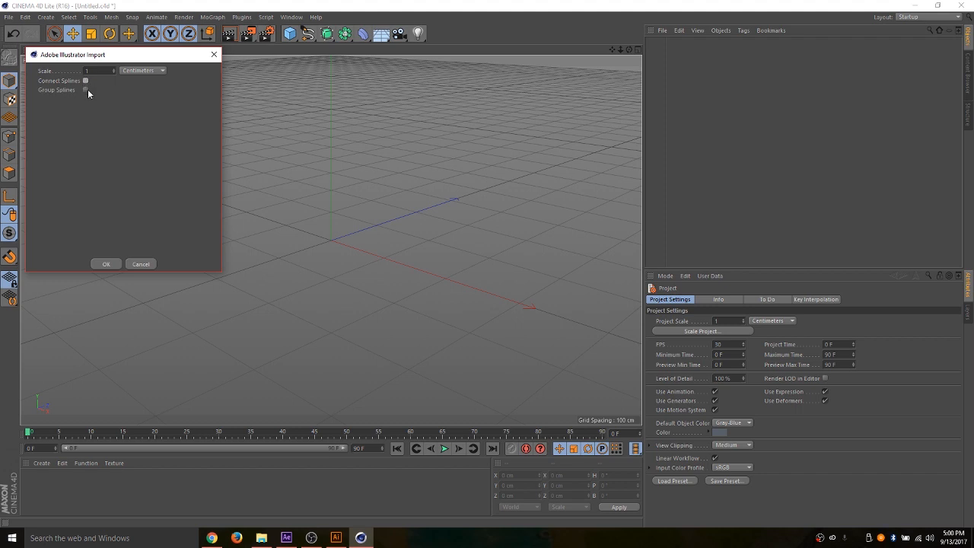
left_click(86, 80)
left_click(85, 80)
left_click(104, 264)
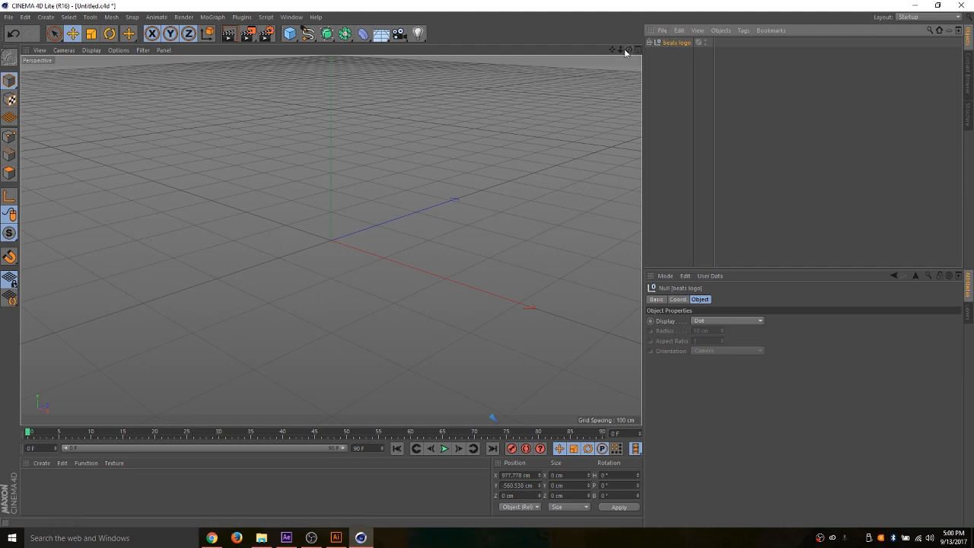
- Center the beats logo null at the origin by setting its X and Y position to 0 cm
left_click_drag(627, 52, 330, 240)
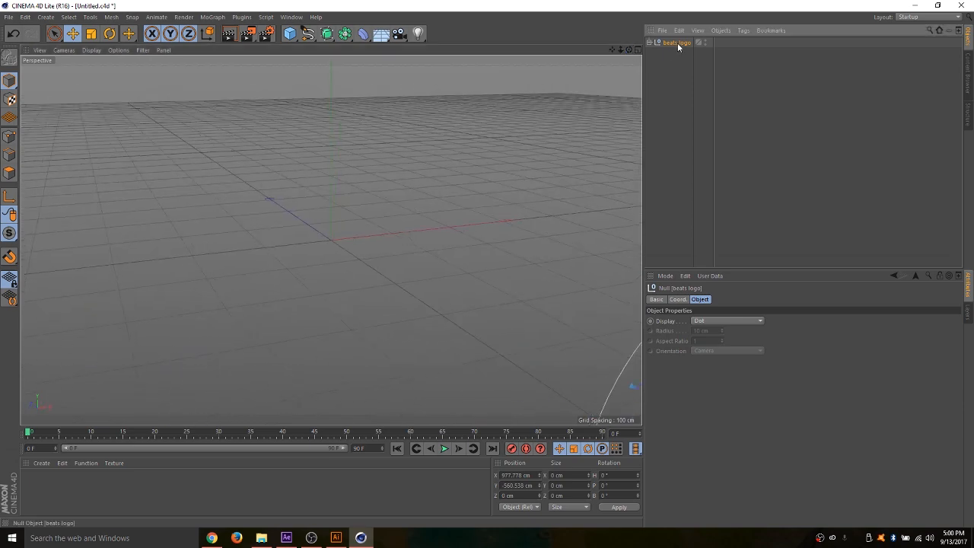
left_click(677, 300)
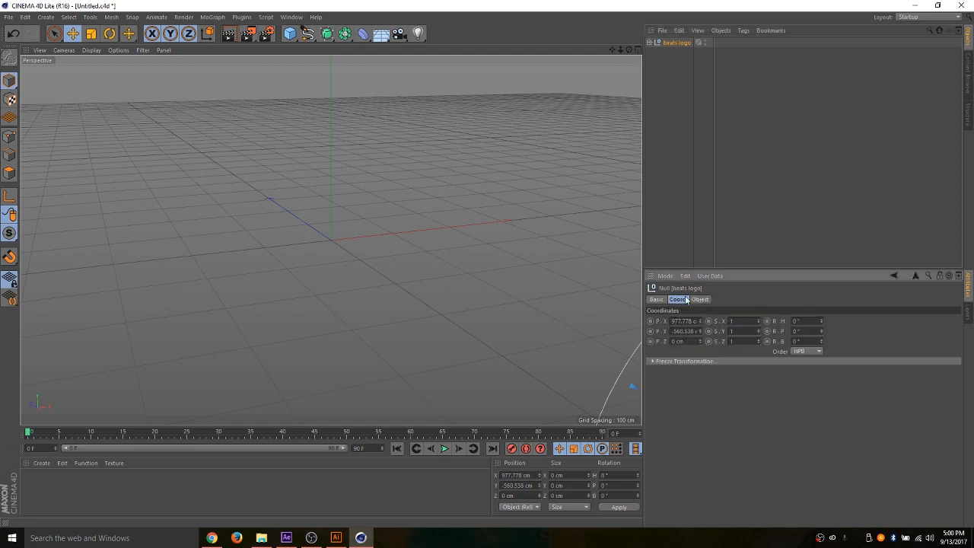
double_click(684, 320)
type("0")
key("Return")
double_click(685, 331)
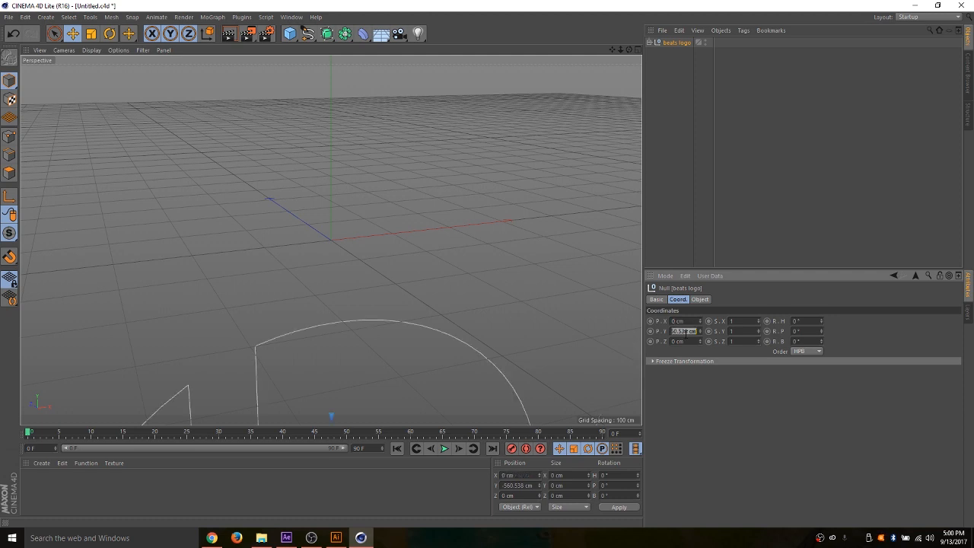
type("0")
key("Tab")
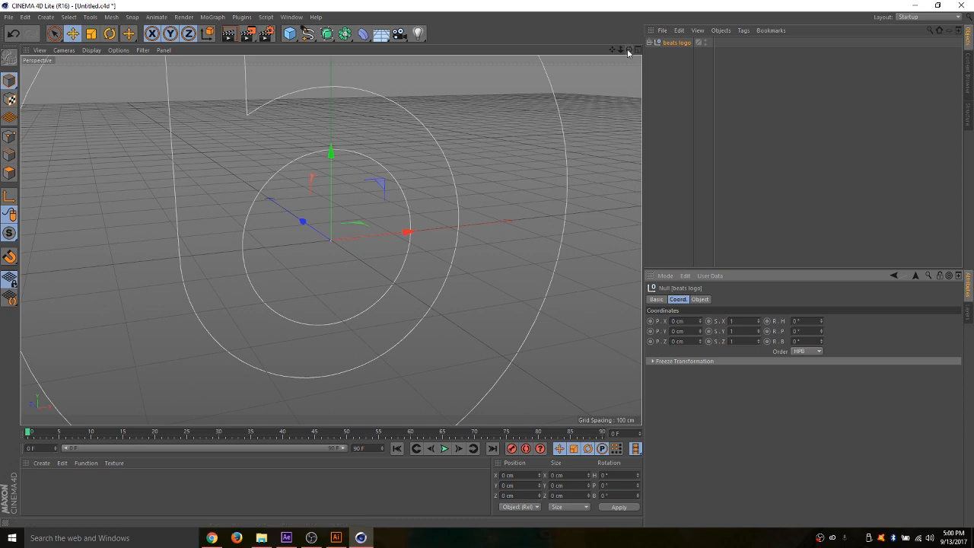
- Take the Path 1 and Path 2 splines out of the beats logo null and delete the empty null
left_click_drag(620, 51, 587, 17)
left_click_drag(612, 50, 614, 29)
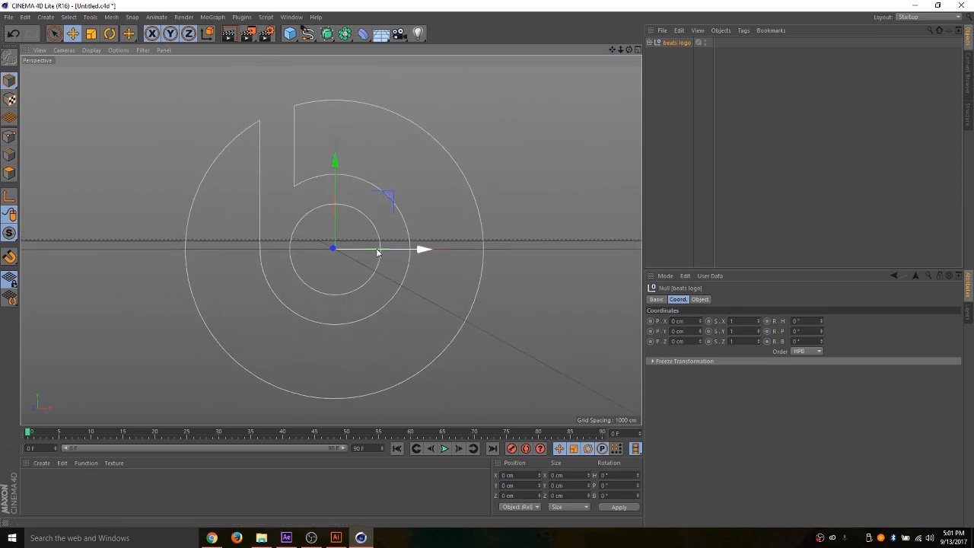
mouse_move(622, 51)
left_mouse_down()
mouse_move(681, 55)
mouse_move(571, 54)
mouse_move(642, 53)
mouse_move(550, 64)
mouse_move(415, 32)
mouse_move(480, 56)
mouse_move(660, 77)
mouse_move(713, 39)
mouse_move(625, 70)
mouse_move(558, 26)
mouse_move(549, 63)
mouse_move(715, 83)
mouse_move(616, 60)
mouse_move(715, 93)
mouse_move(625, 55)
left_mouse_up()
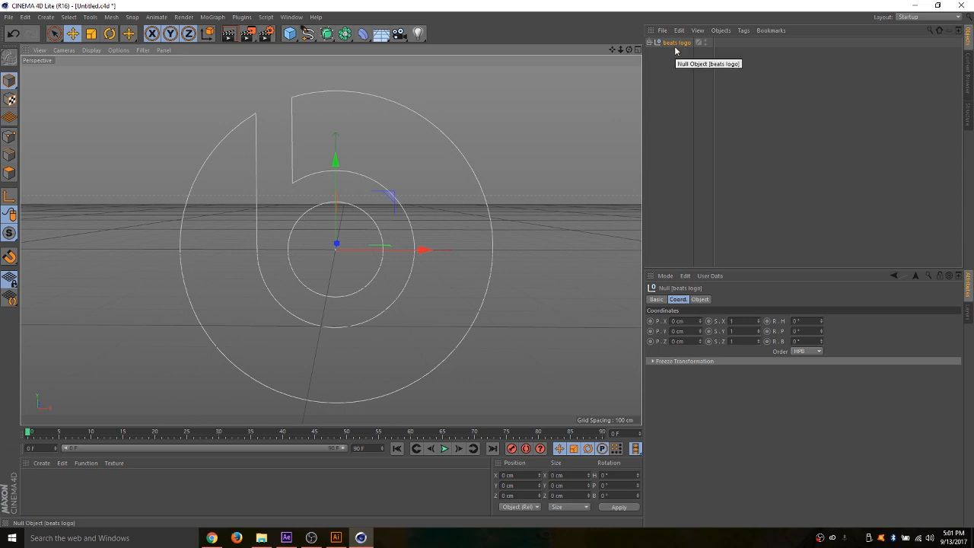
left_click(650, 43)
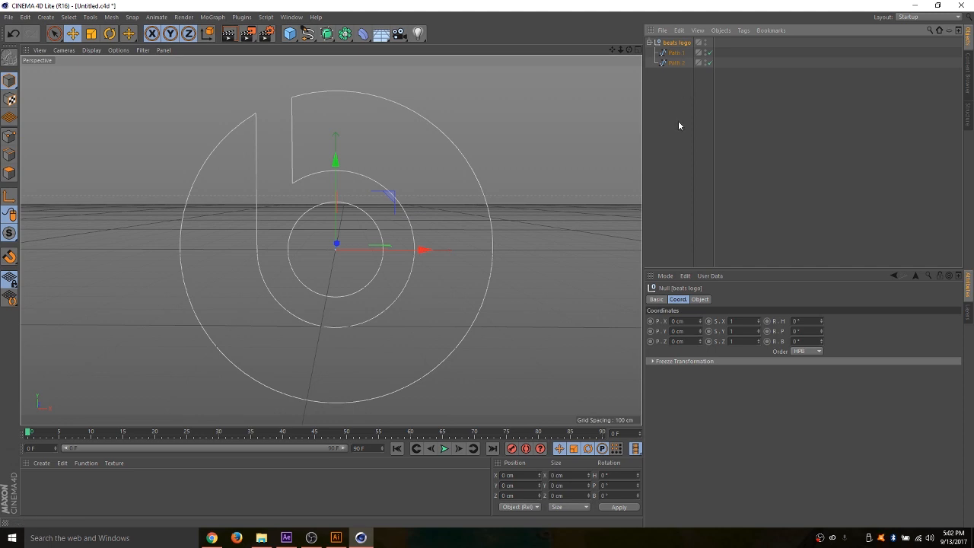
left_click_drag(678, 122, 664, 53)
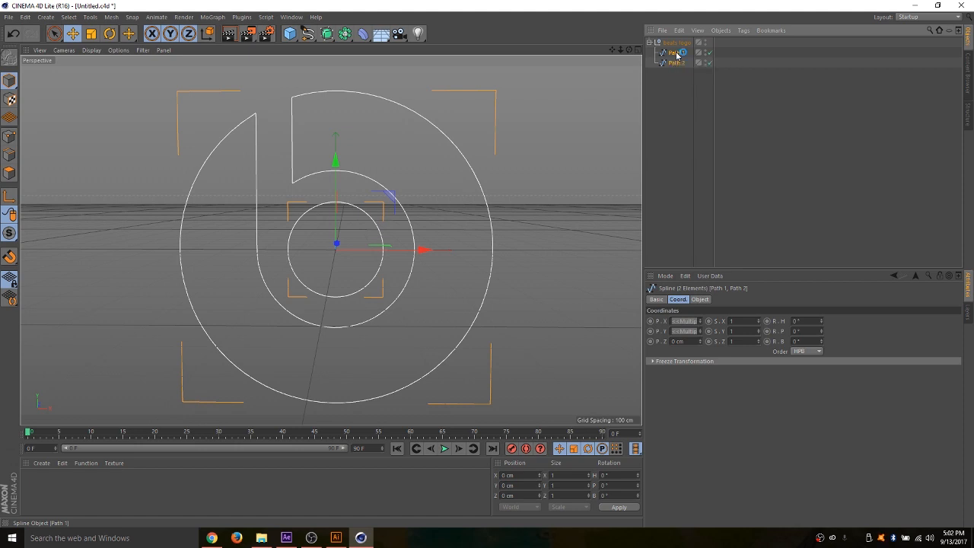
left_click_drag(676, 52, 677, 86)
left_click_drag(674, 91, 674, 92)
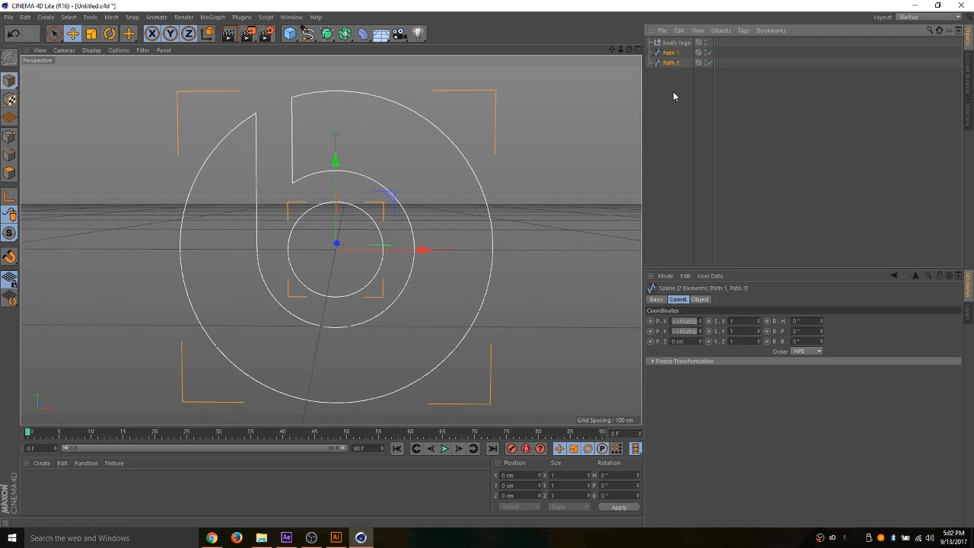
left_click(672, 44)
key("shift+g")
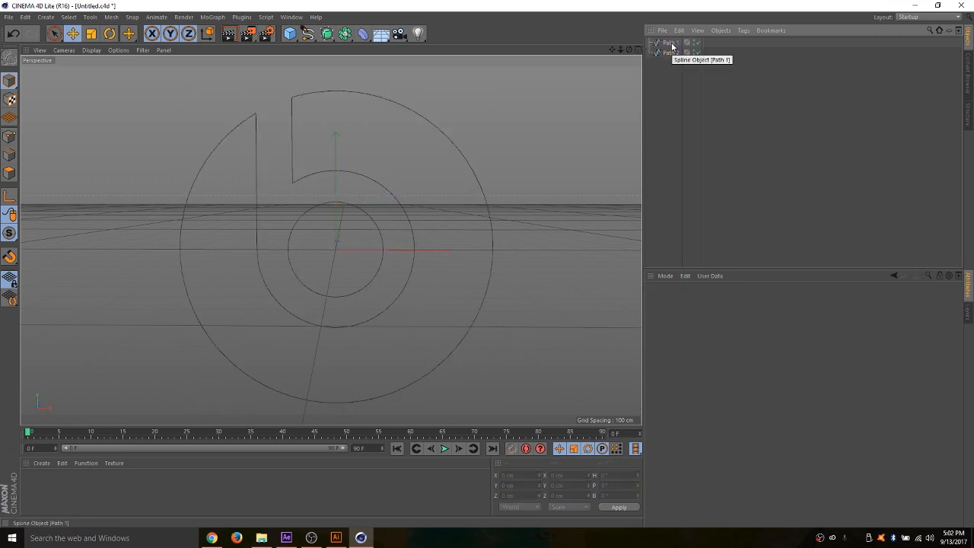
- Render the active view to preview the bare Path 1 and Path 2 splines, and return to the editor view
left_click_drag(672, 74, 662, 32)
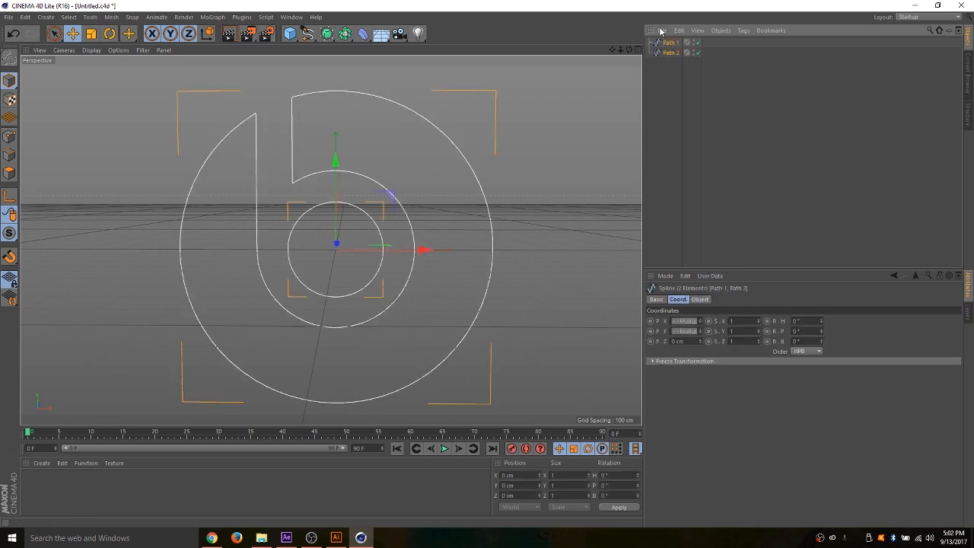
left_click(662, 85)
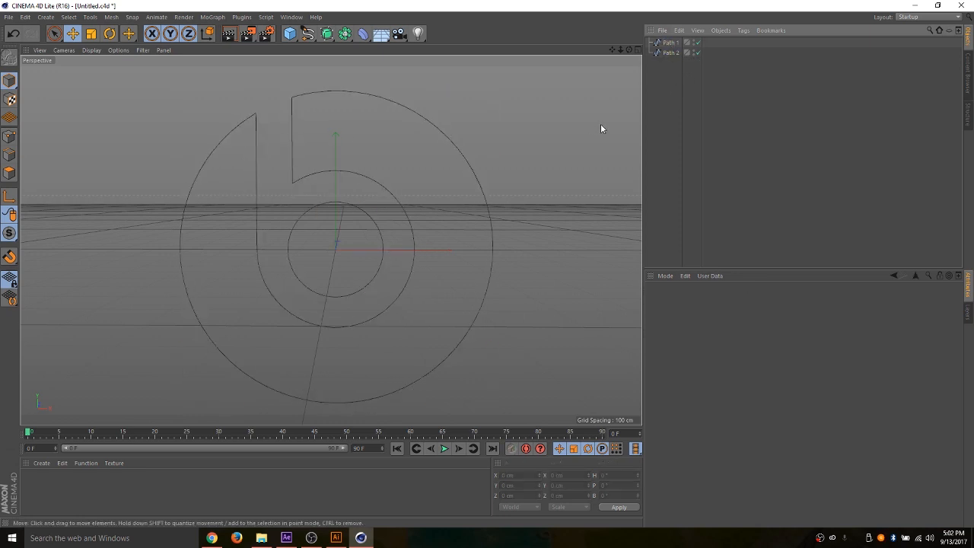
left_click(228, 34)
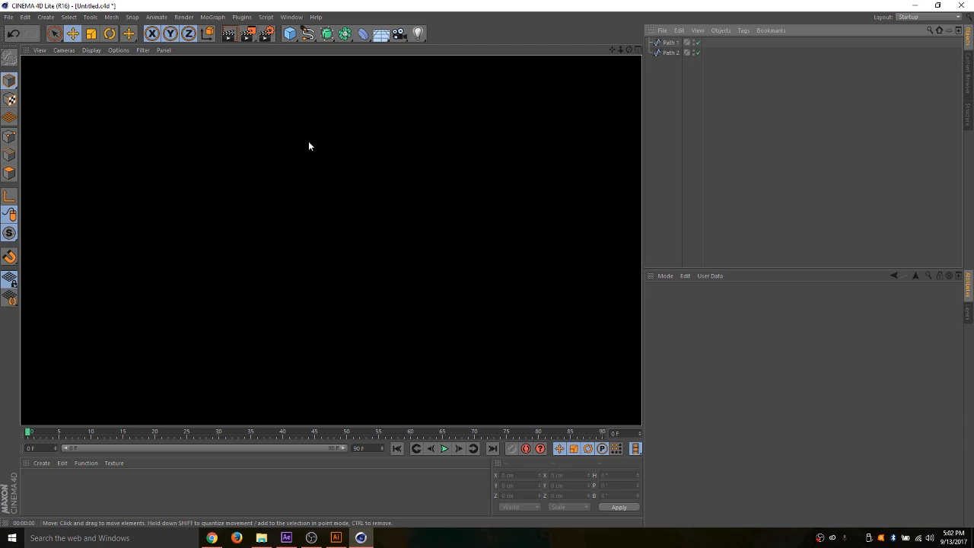
left_click(325, 131)
left_click(382, 272)
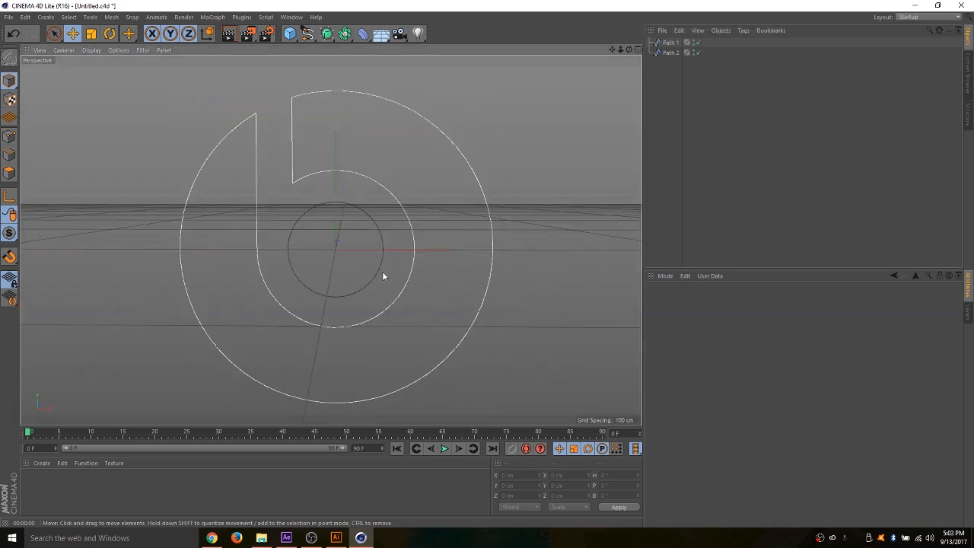
- Add an Extrude object and make the Path 1 and Path 2 splines its children
left_click_drag(629, 50, 330, 239)
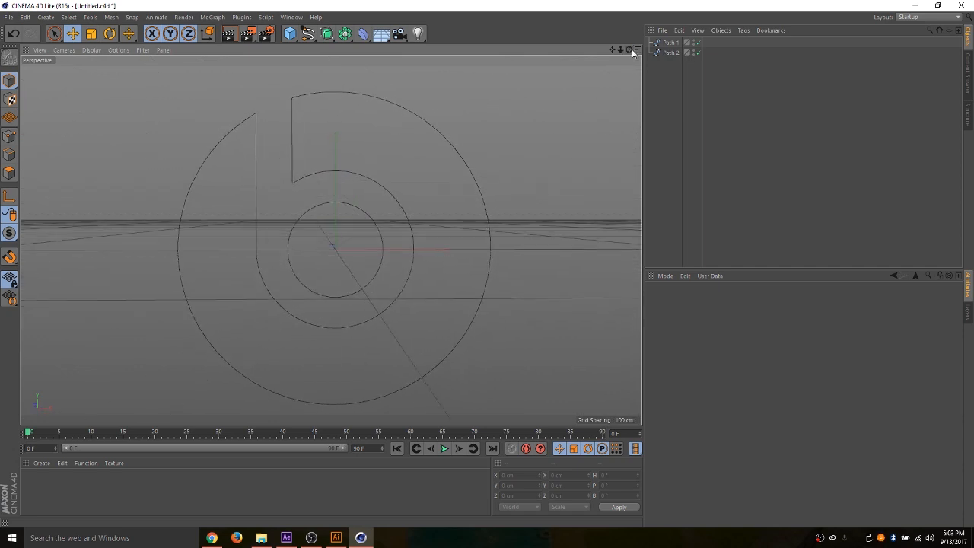
left_click(328, 34)
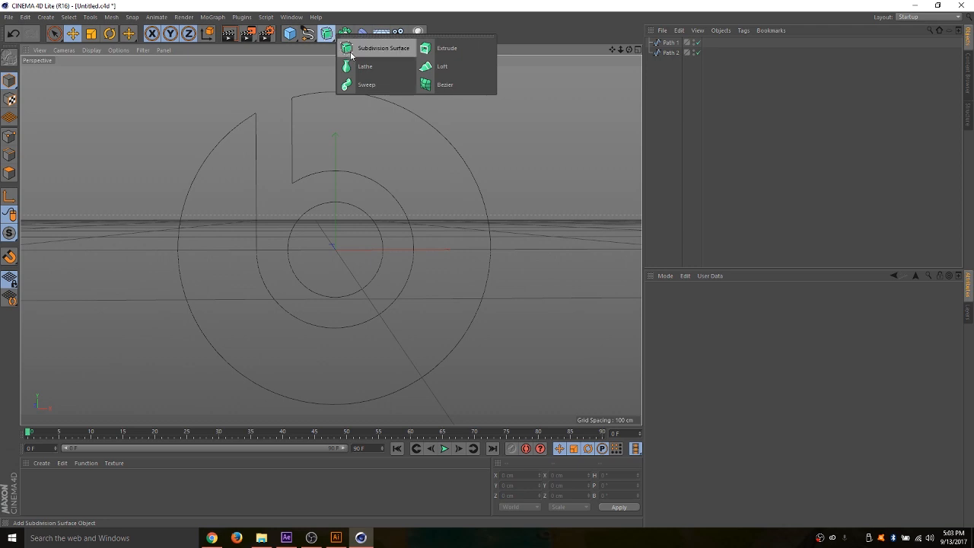
left_click(447, 49)
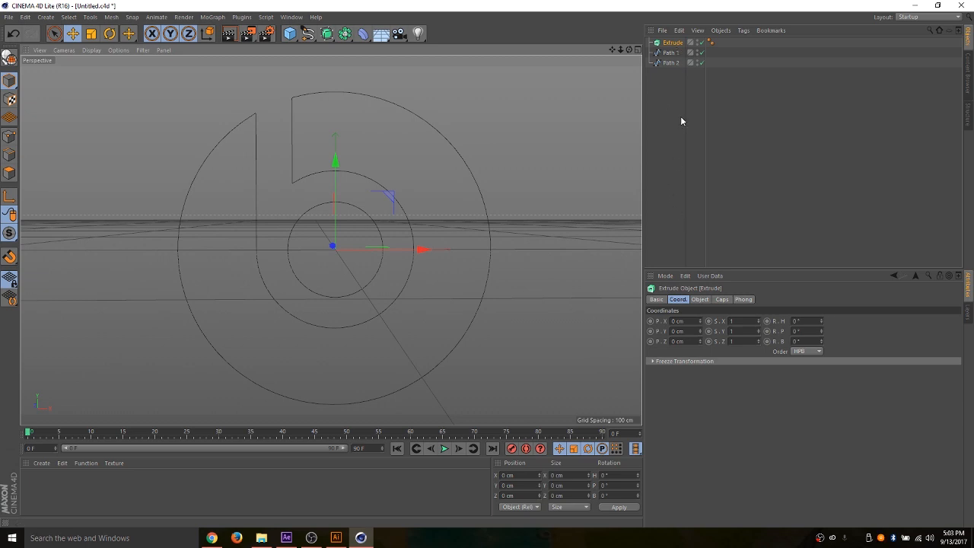
left_click_drag(680, 118, 657, 53)
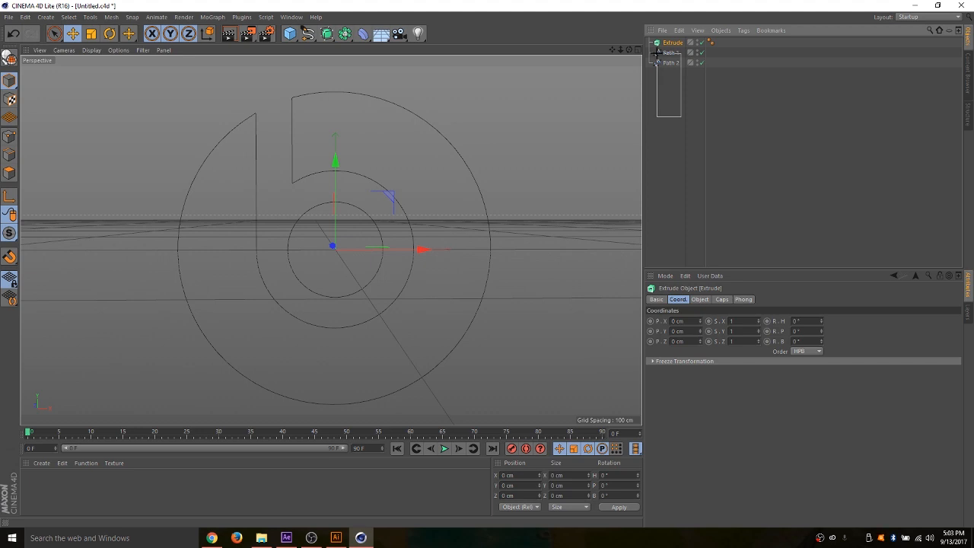
left_click_drag(657, 53, 657, 54)
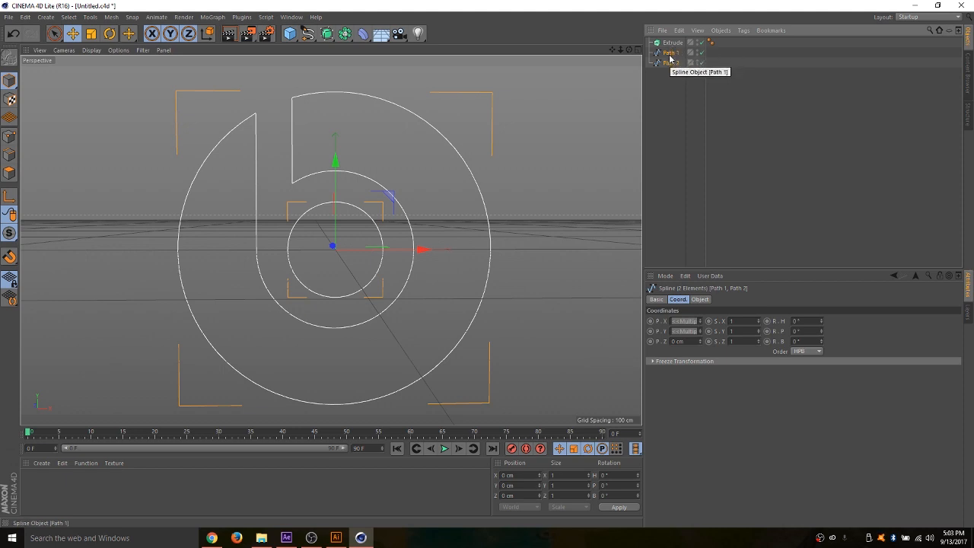
left_click_drag(669, 57, 673, 46)
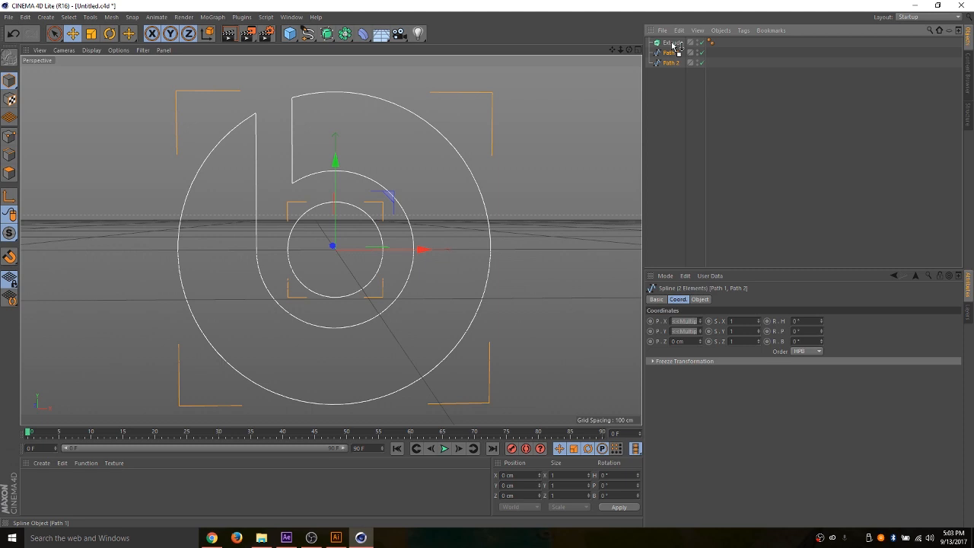
left_click_drag(673, 46, 672, 45)
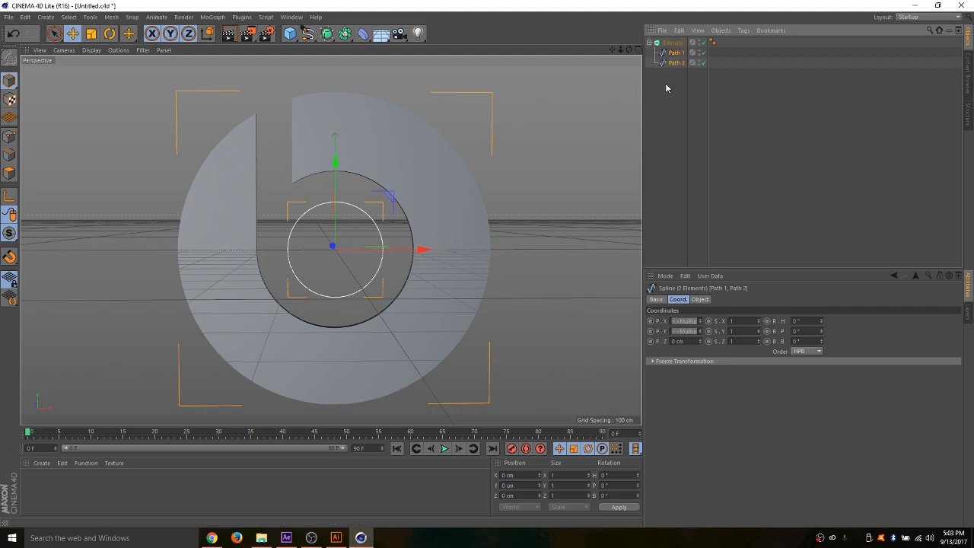
- Turn on Hierarchical for the Extrude object and make the object editable
left_click(672, 43)
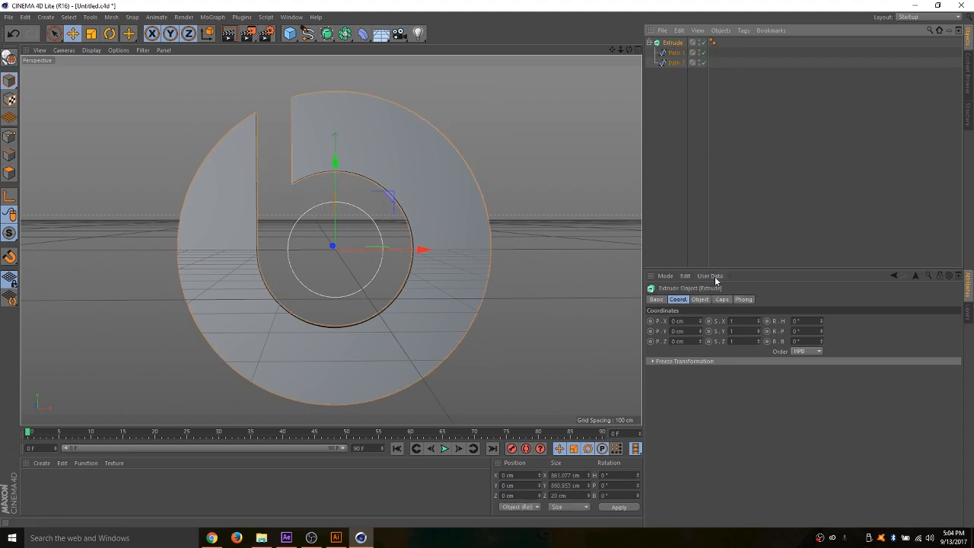
left_click(699, 299)
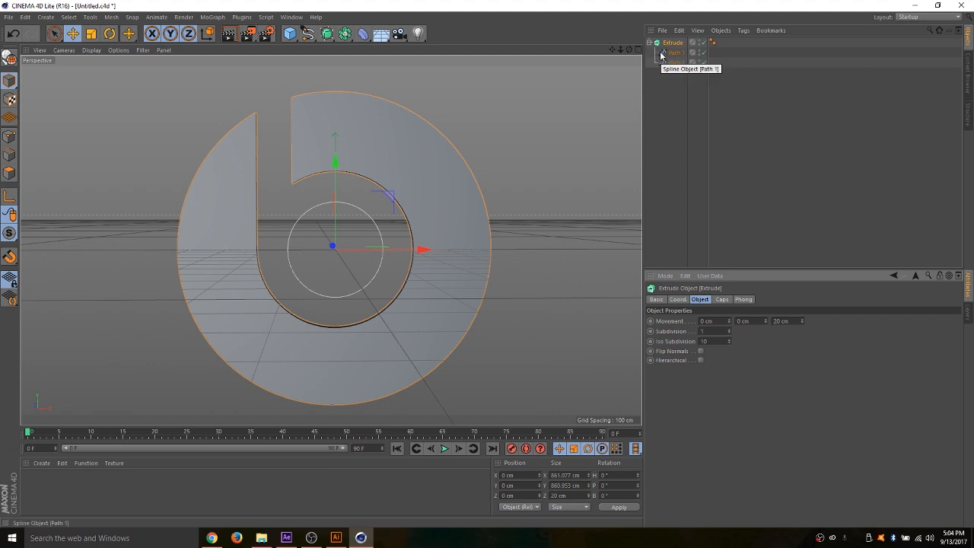
left_click(700, 360)
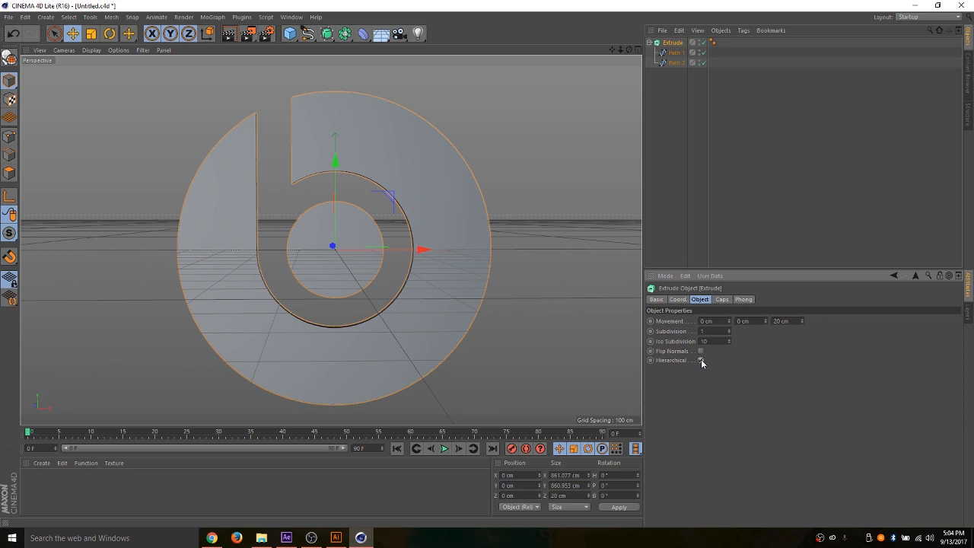
left_click(670, 44)
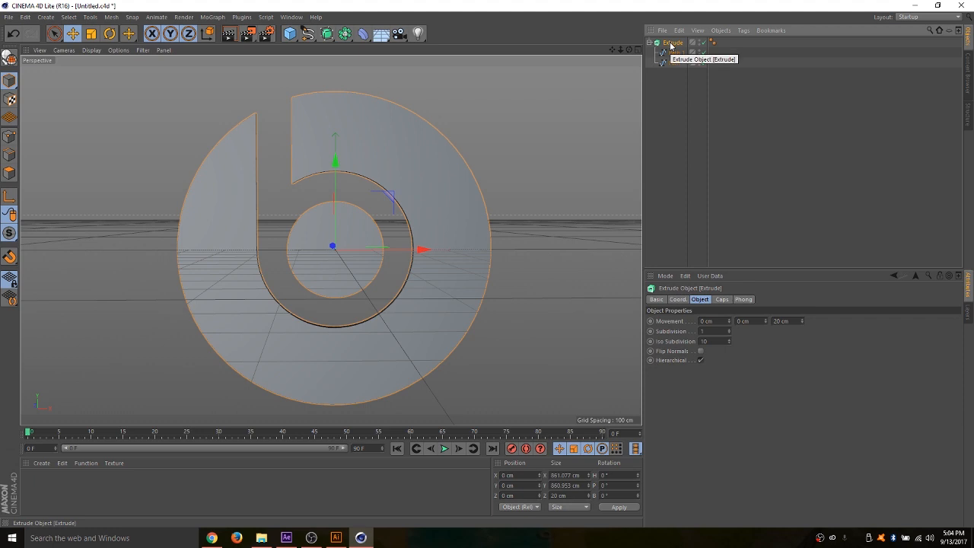
key("c")
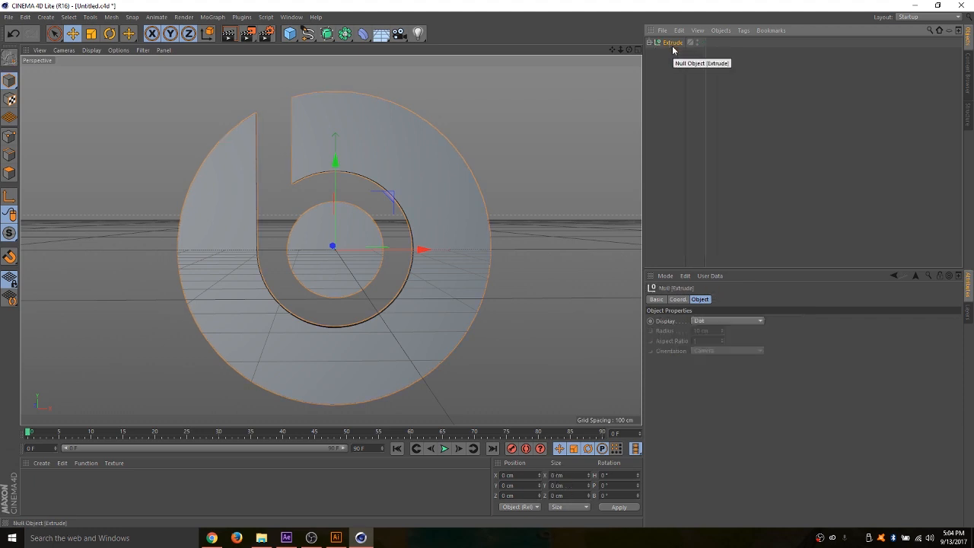
- Move the Path 1 and Path 2 extrusions out of the nested nulls and delete the leftover Extrude null
left_click(648, 44)
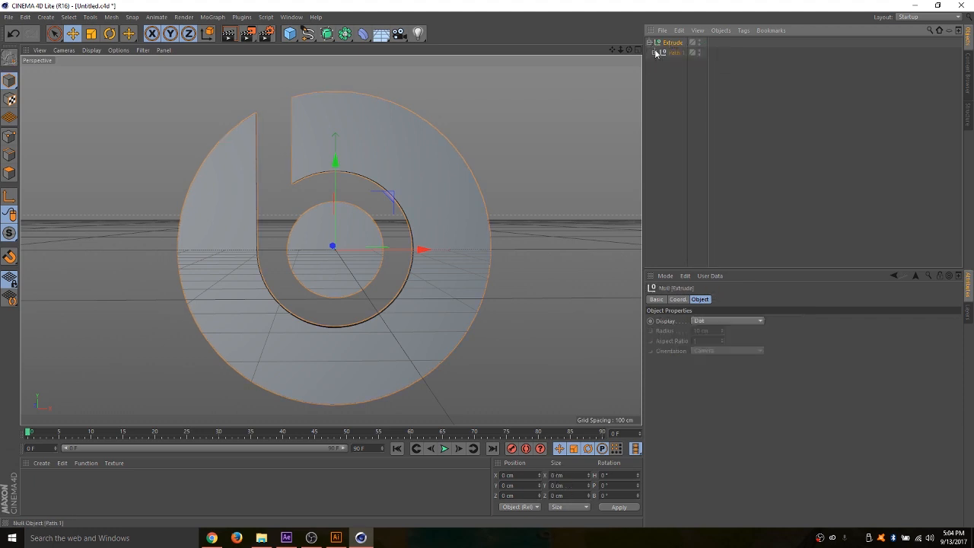
left_click(655, 52)
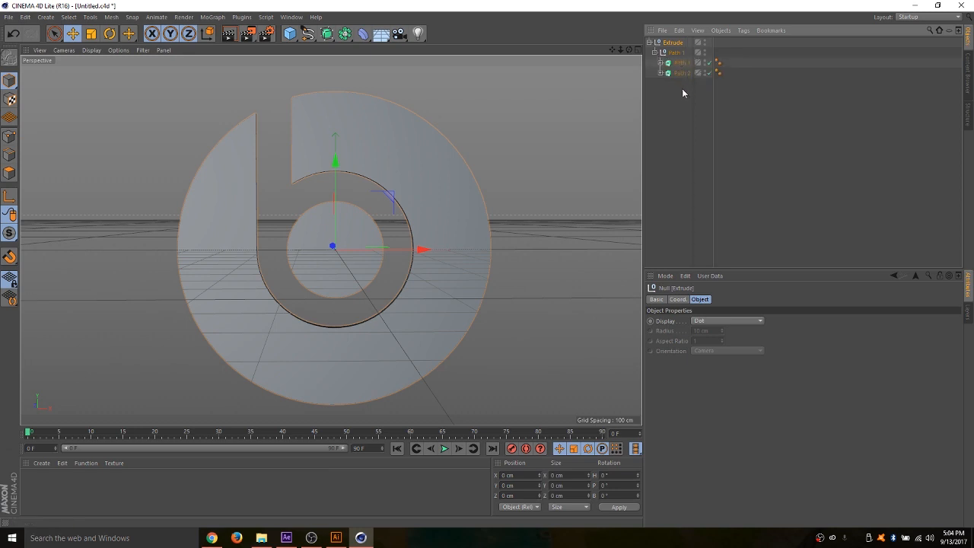
mouse_move(683, 90)
left_mouse_down()
mouse_move(666, 61)
mouse_move(687, 91)
mouse_move(680, 102)
left_mouse_up()
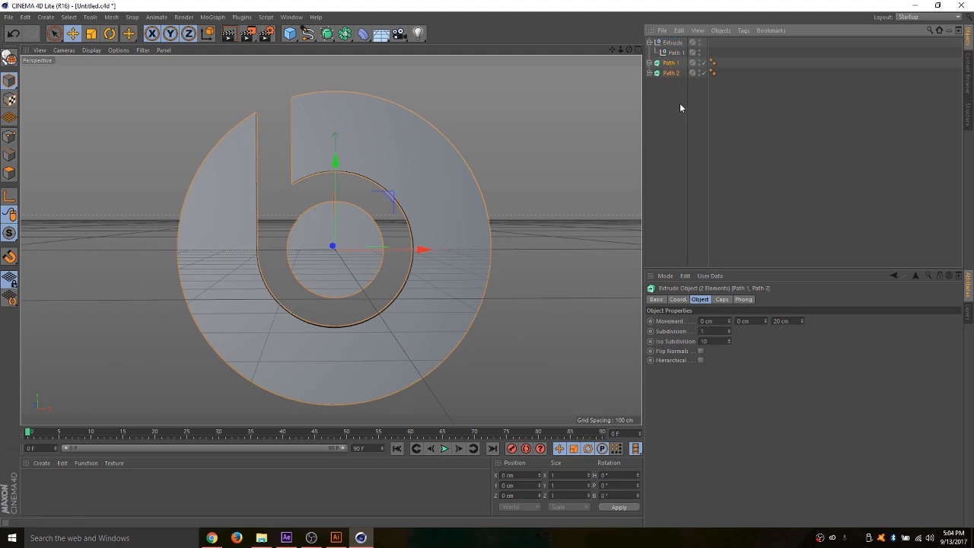
left_click(669, 44)
key("Delete")
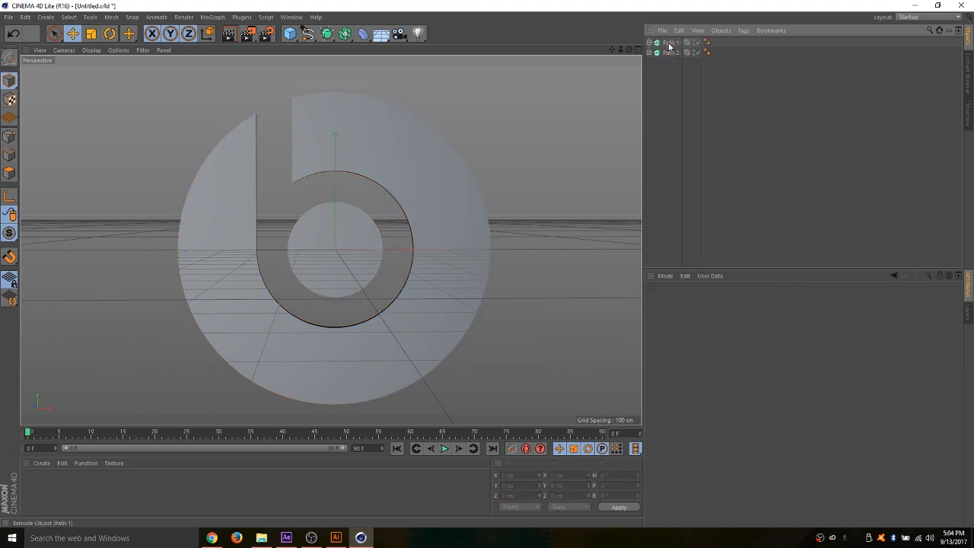
- Render the active view from an oblique angle to preview the extruded Beats logo pieces, and return to the editor view
left_click_drag(629, 49, 563, 59)
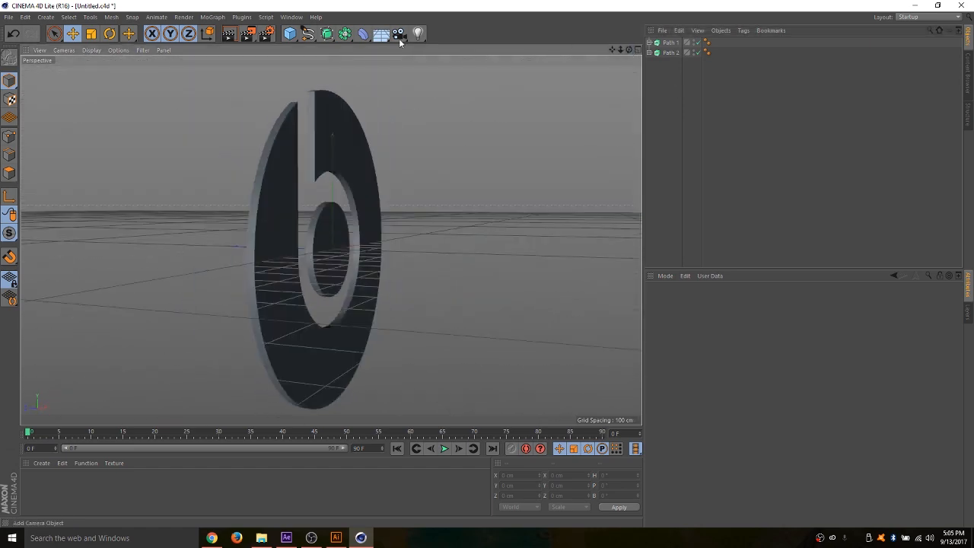
left_click(229, 35)
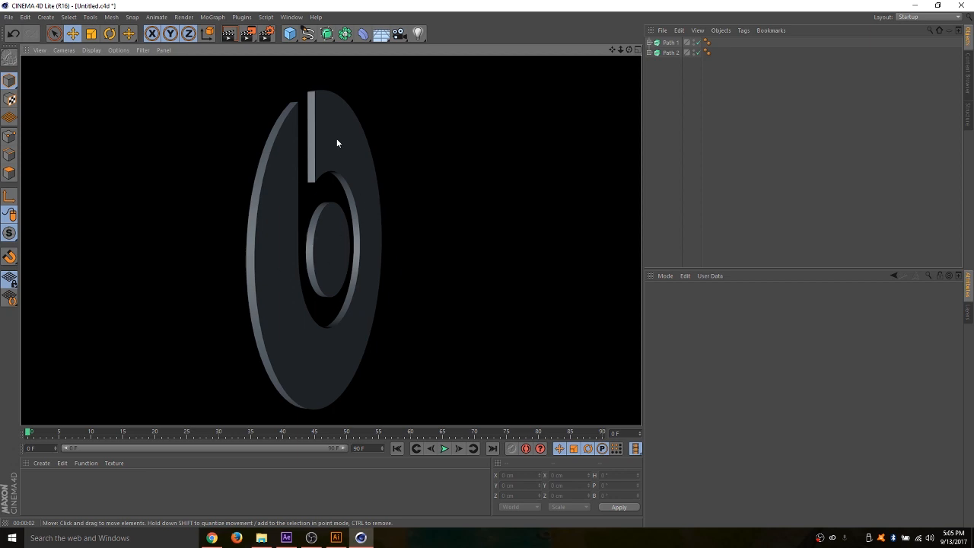
left_click(483, 149)
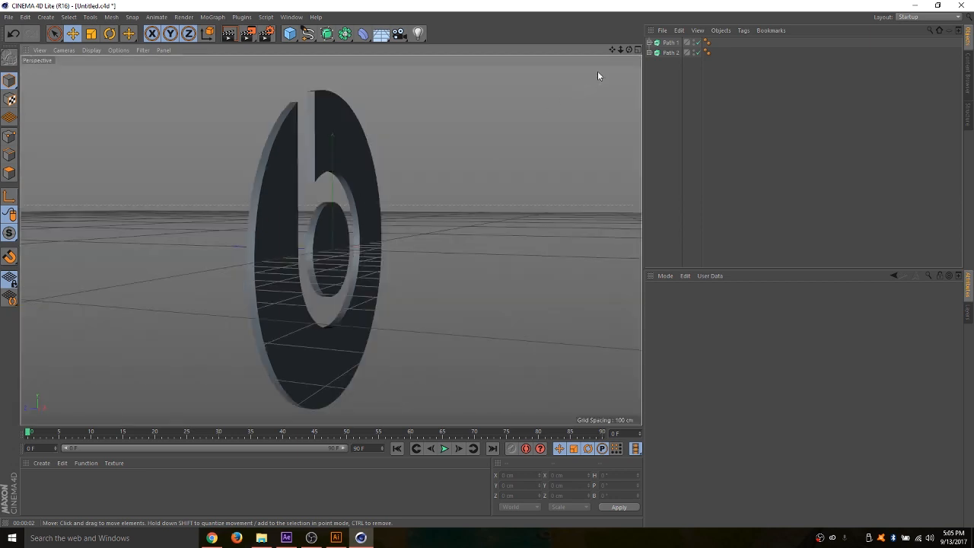
left_click_drag(629, 49, 512, 58)
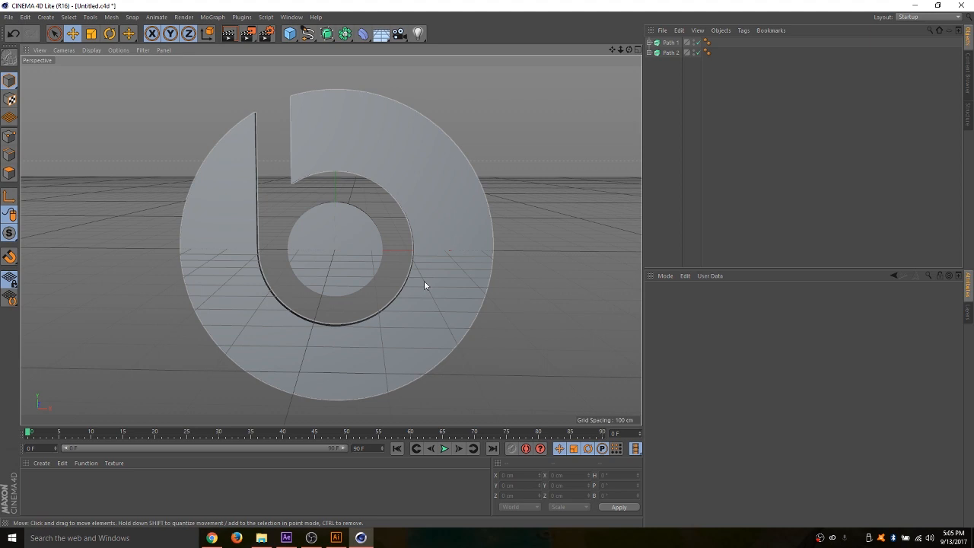
- Create a new project and merge nike logo.ai from the Desktop at scale 1 without connecting or grouping splines
left_click(9, 17)
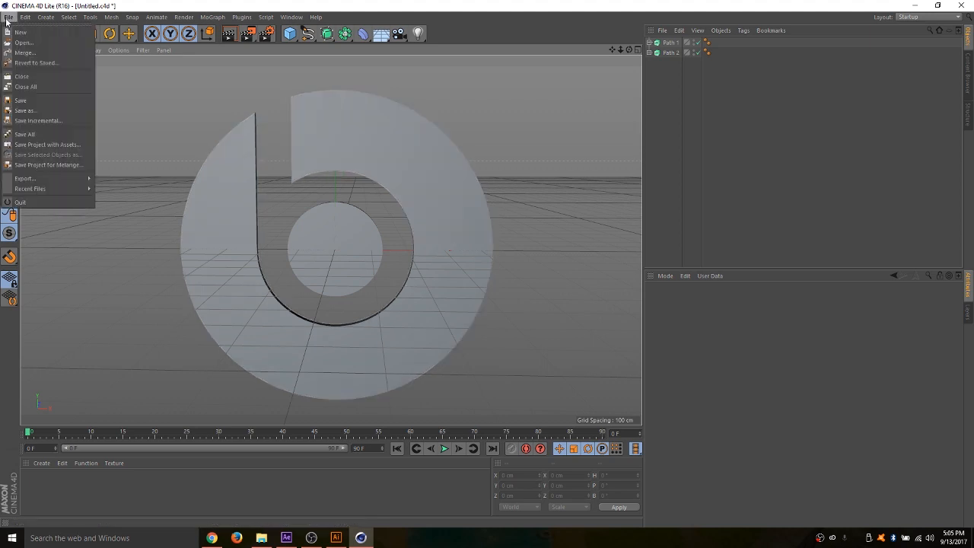
left_click(19, 23)
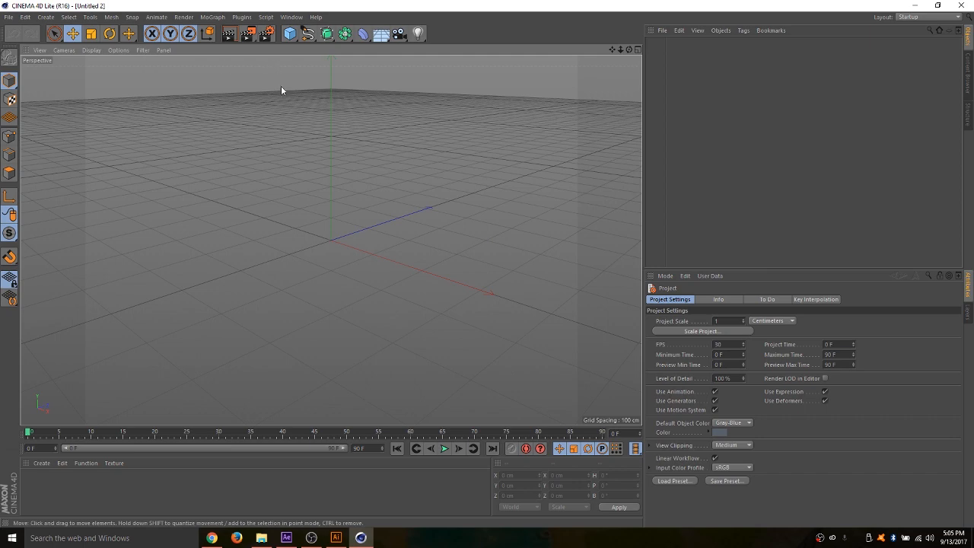
left_click(662, 30)
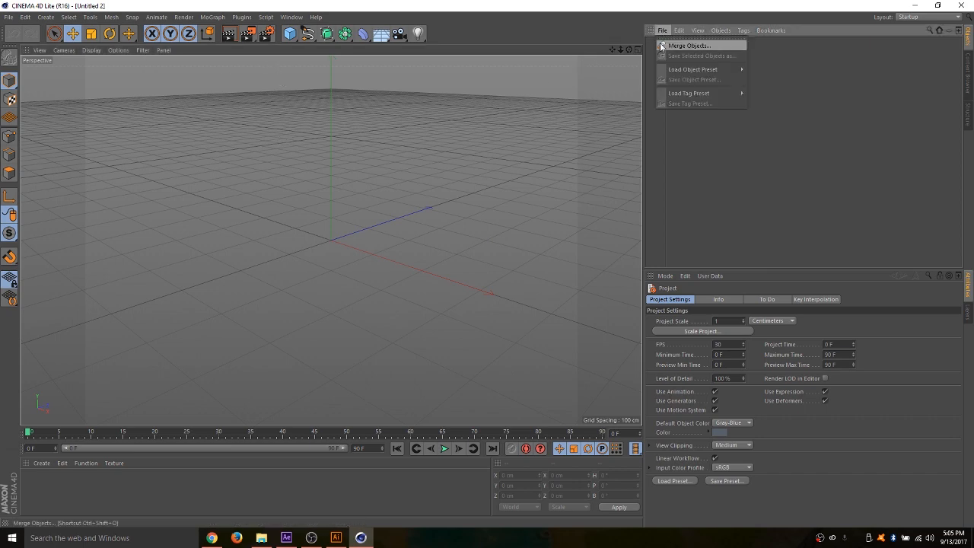
left_click(670, 42)
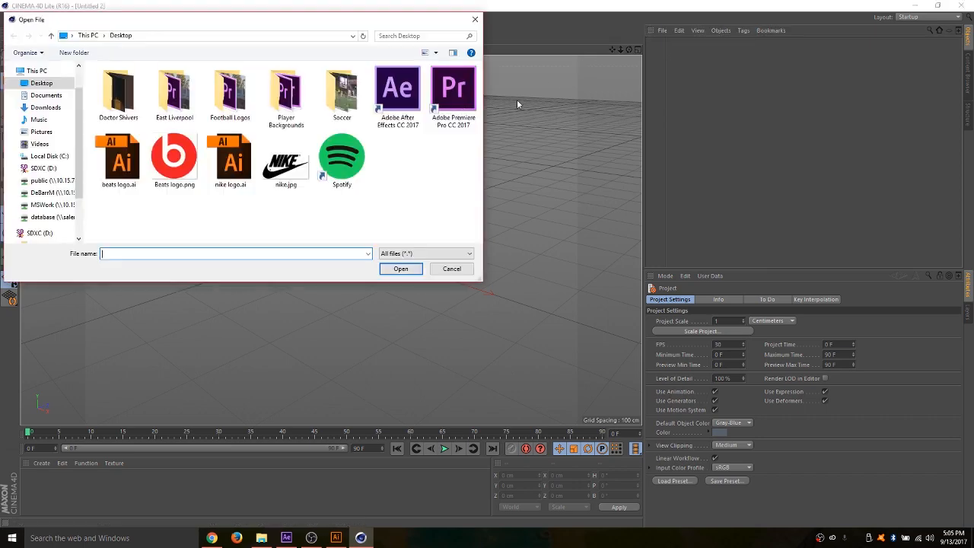
double_click(229, 160)
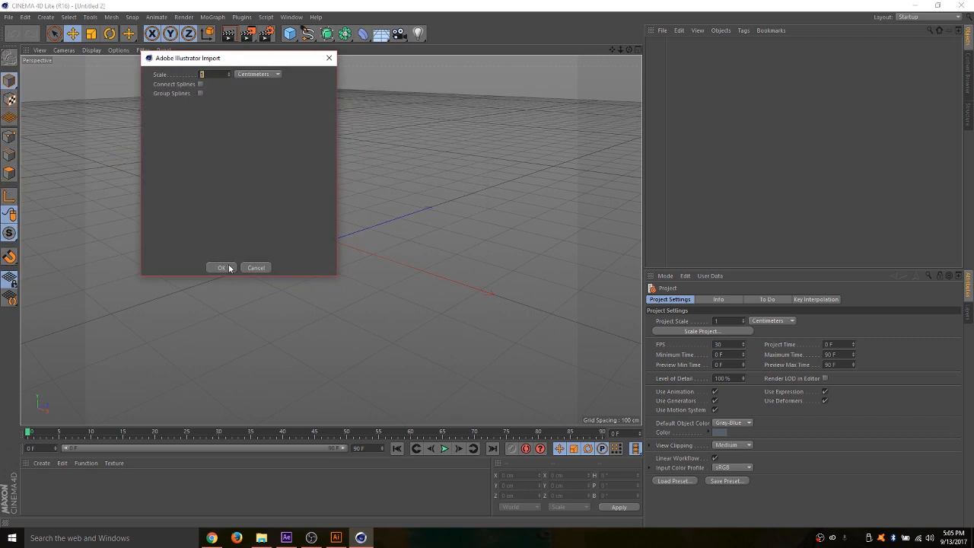
left_click(221, 268)
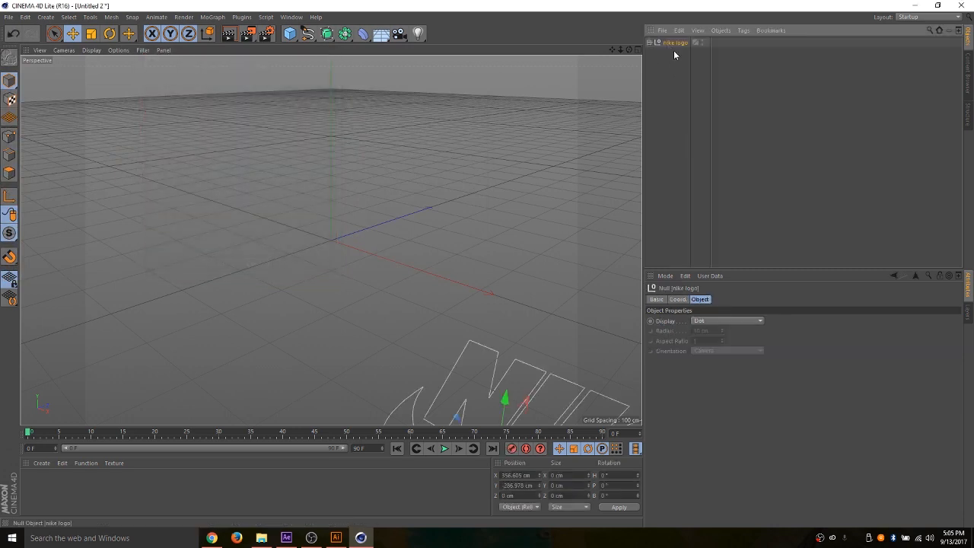
- Center the nike logo null by setting its X and Y position to 0 cm
left_click(677, 299)
double_click(683, 320)
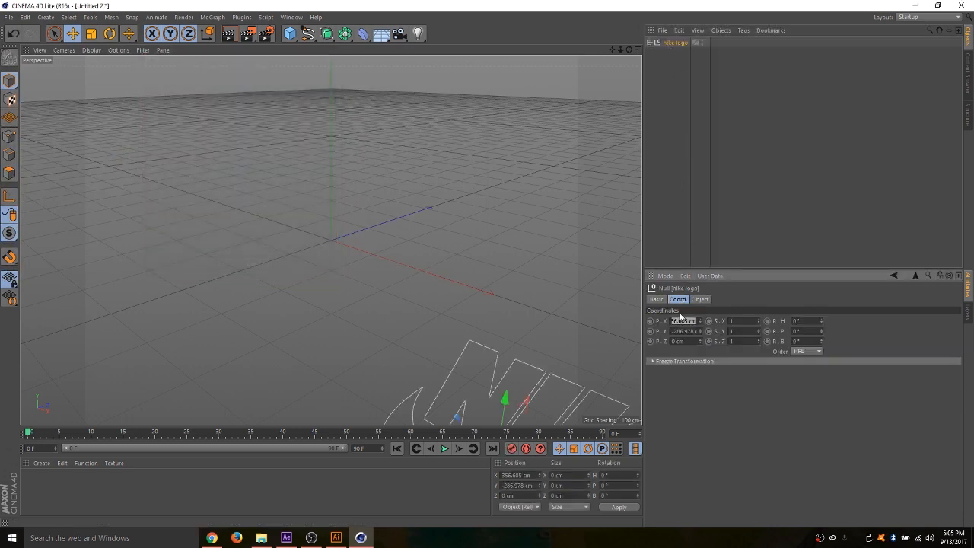
type("0")
key("Tab")
type("0")
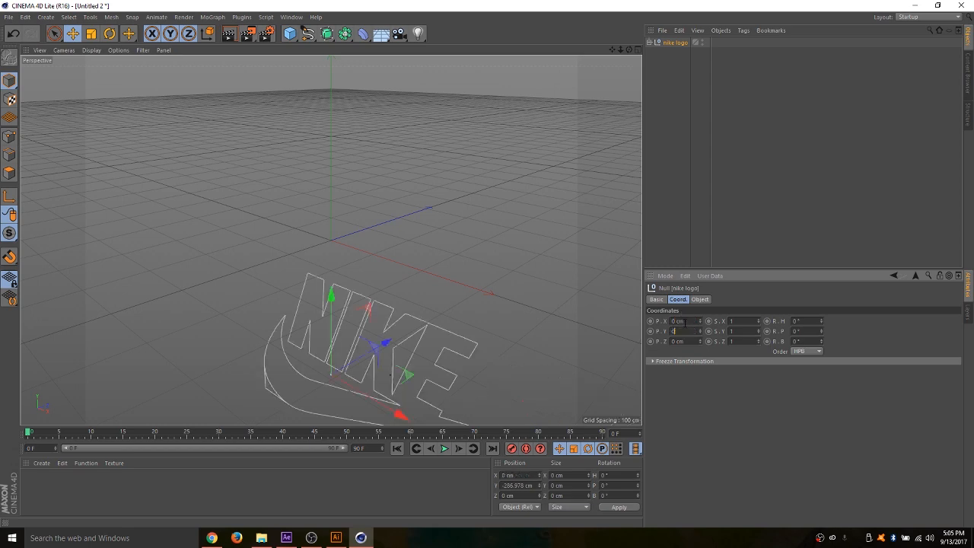
key("Return")
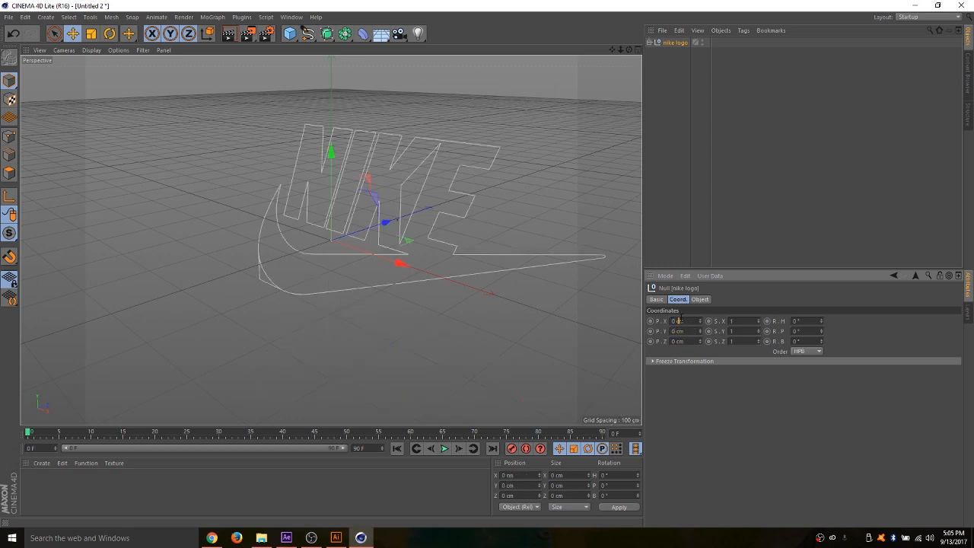
- Check the splines inside the nike logo hierarchy and delete Path 3, the stray outline at the swoosh's lower corner
left_click_drag(629, 49, 584, 66)
left_click(651, 42)
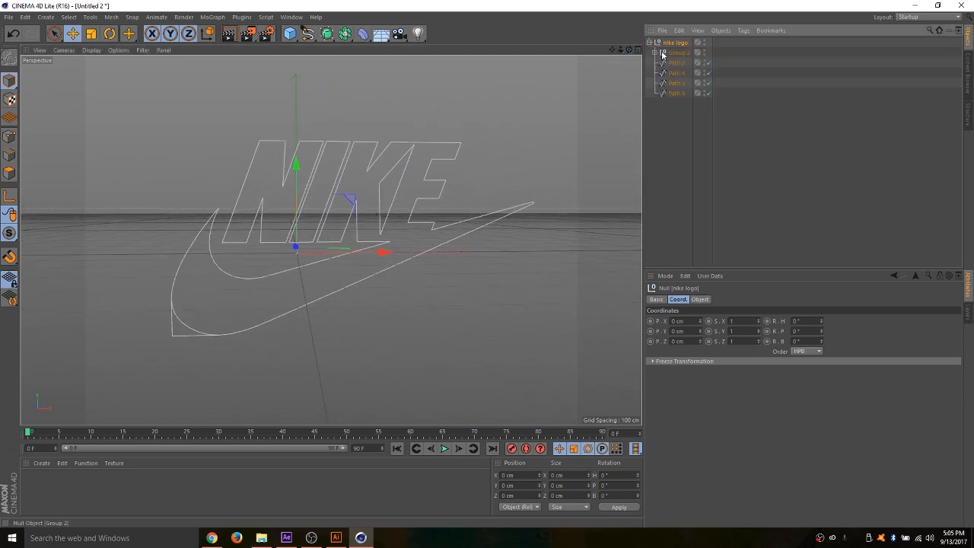
left_click(663, 52)
left_click(676, 63)
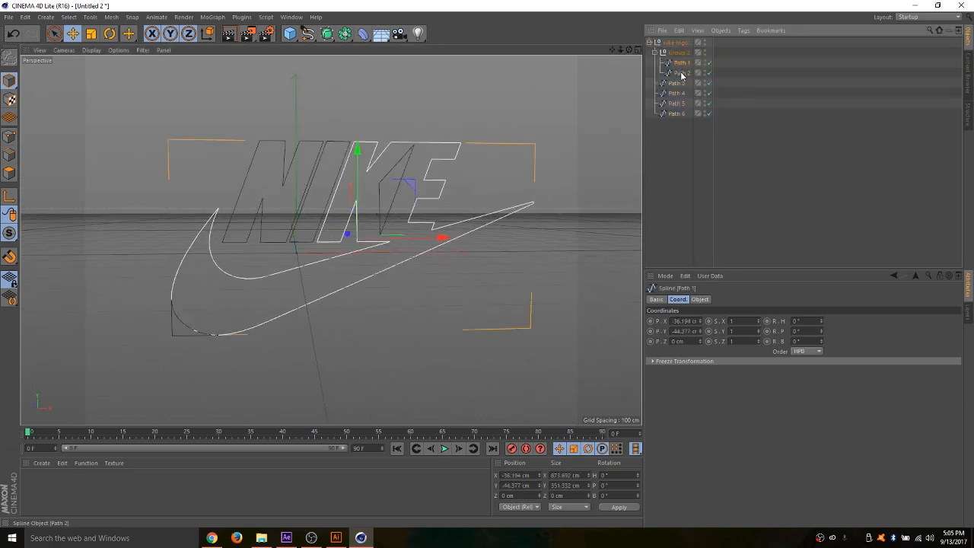
left_click(681, 73)
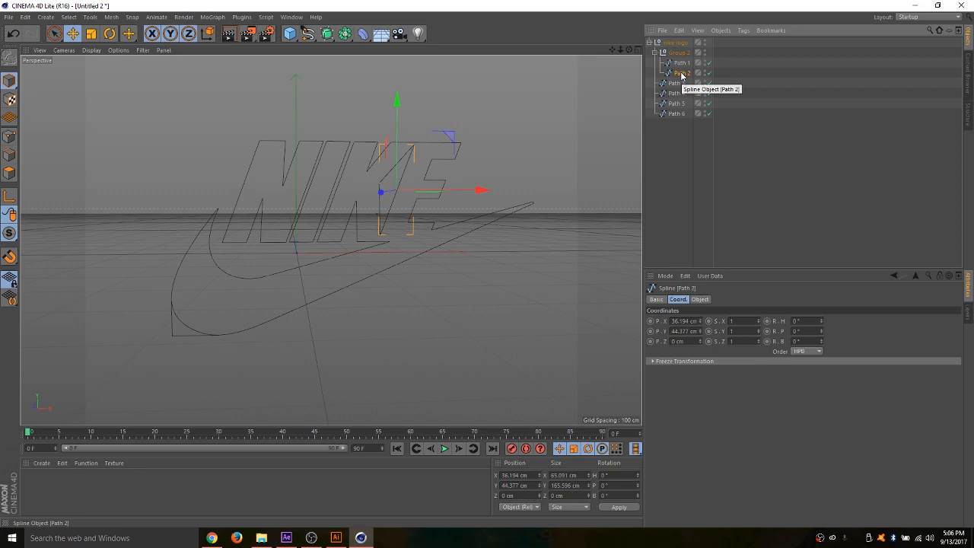
left_click(677, 83)
key("Delete")
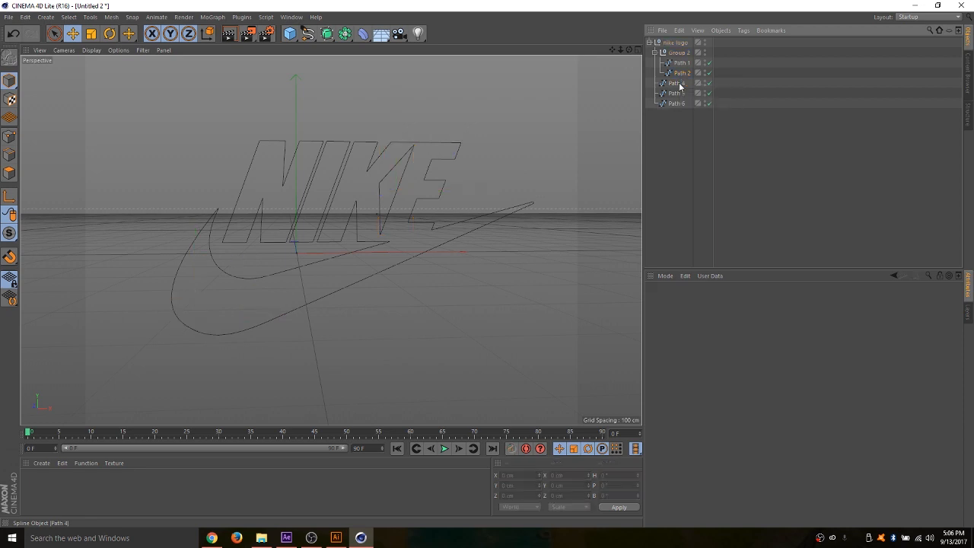
- Move Path 1, 2, 4, 5 and 6 out of their nulls and delete the empty Group 2 and nike logo nulls
left_click_drag(681, 124, 677, 70)
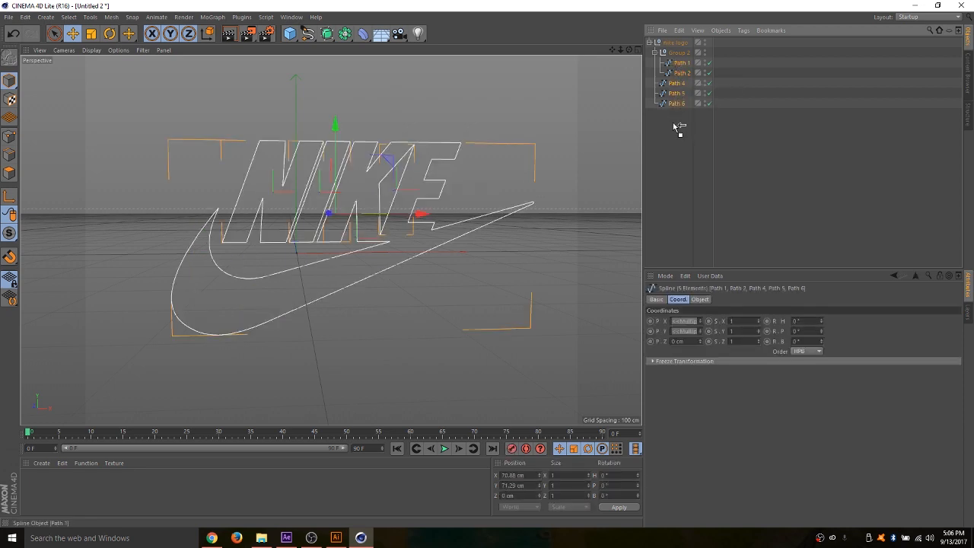
left_click_drag(673, 124, 675, 126)
left_click(683, 53)
key("Delete")
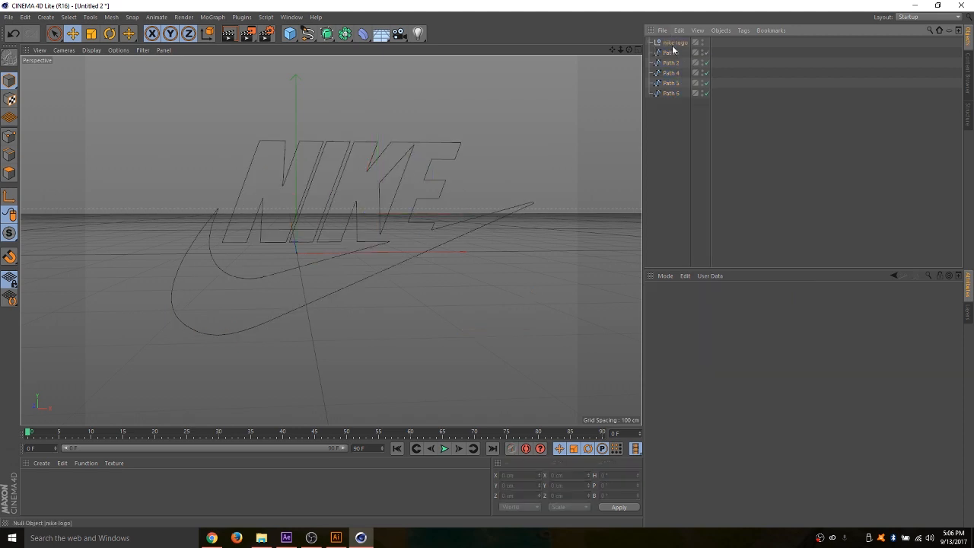
left_click(672, 45)
key("Delete")
- Add an Extrude object and make the five Nike path splines its children
left_click(327, 34)
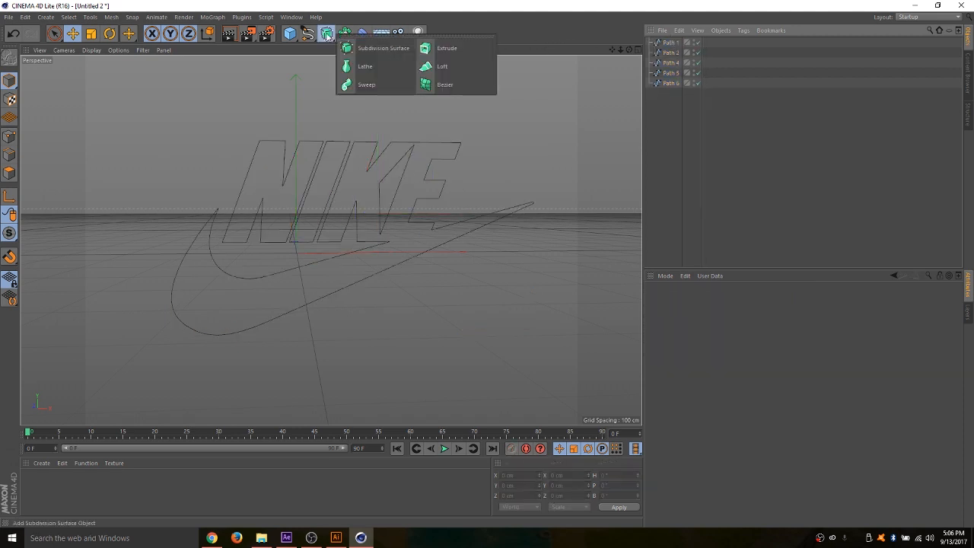
left_click(440, 48)
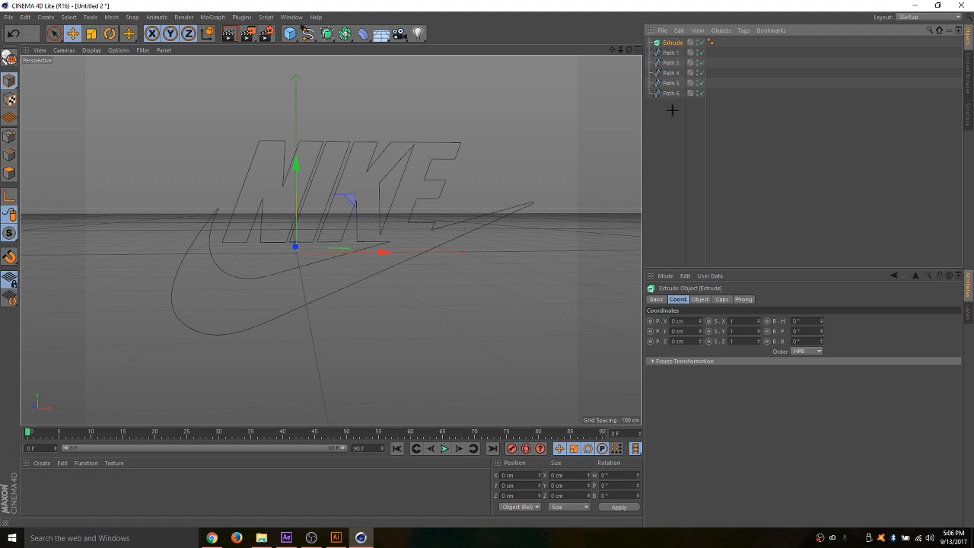
left_click_drag(672, 110, 667, 48)
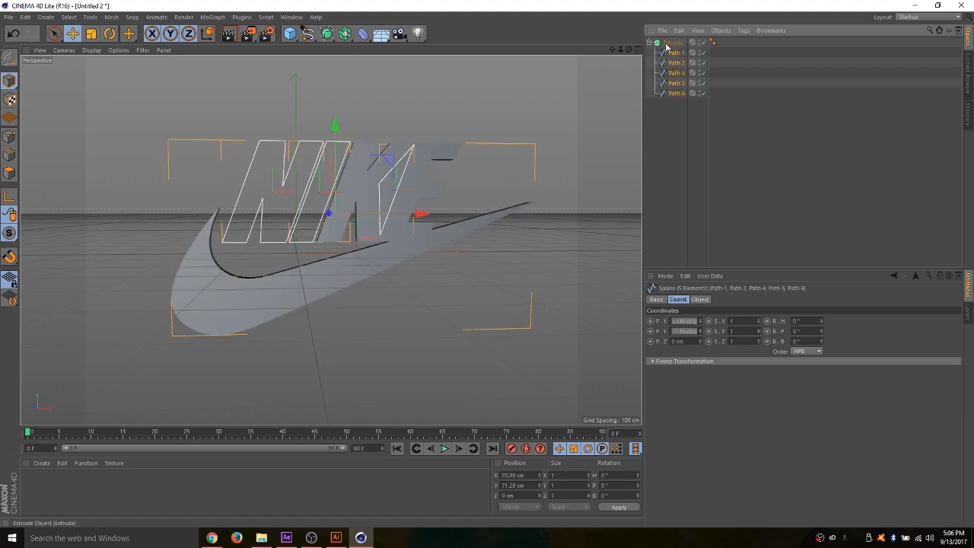
- Turn on Hierarchical for the Nike Extrude object and make it editable
left_click(673, 43)
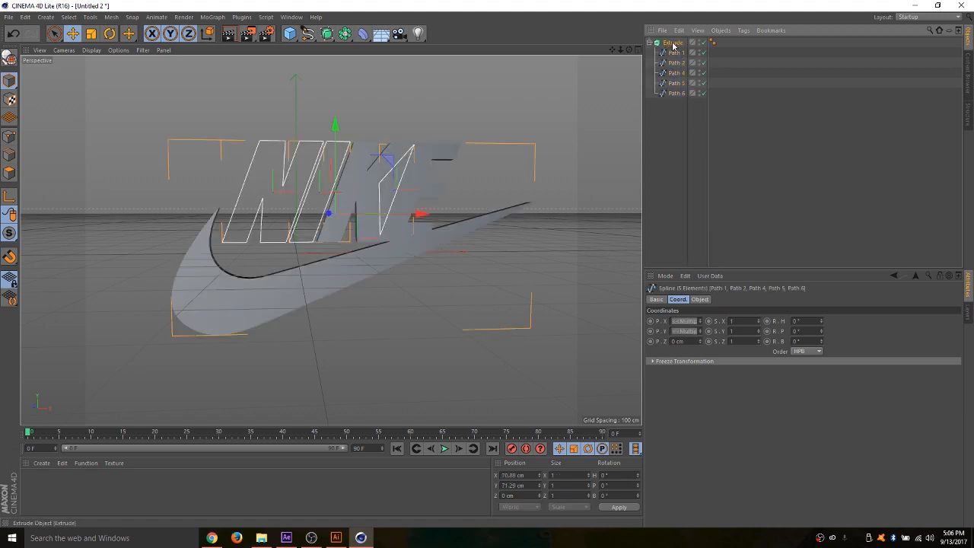
left_click(696, 300)
left_click(701, 361)
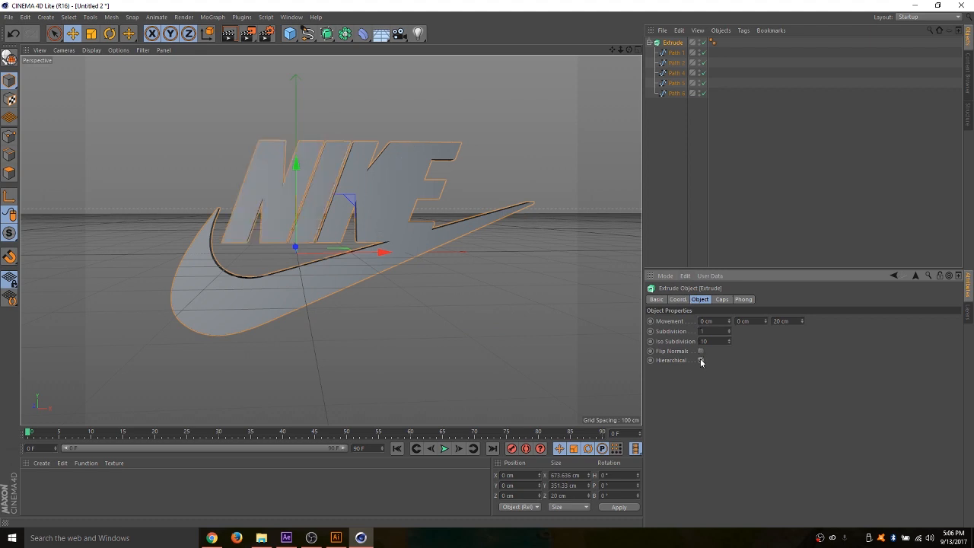
key("c")
- Move the five path extrusions out of the nested nulls and delete the leftover Extrude null
left_click(654, 53)
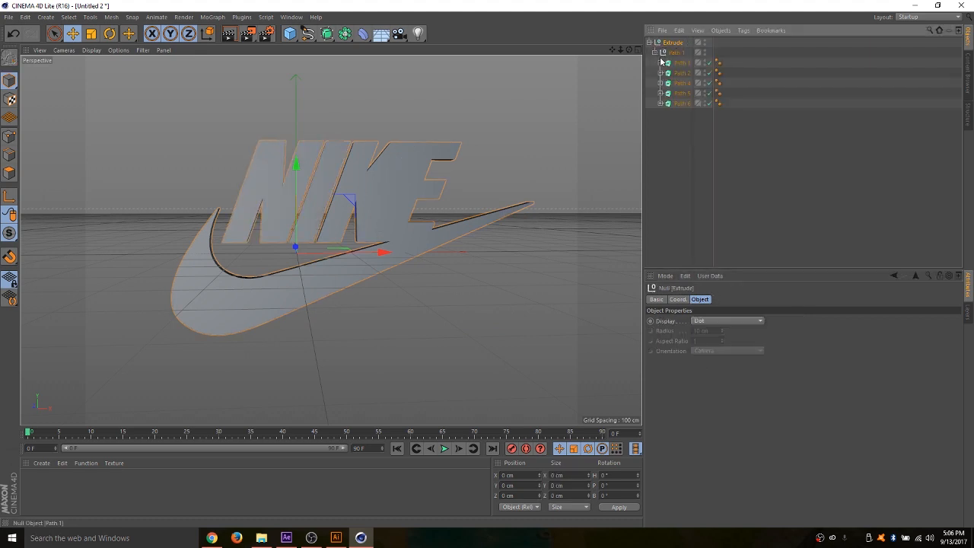
mouse_move(687, 134)
left_mouse_down()
mouse_move(673, 62)
mouse_move(682, 135)
left_mouse_up()
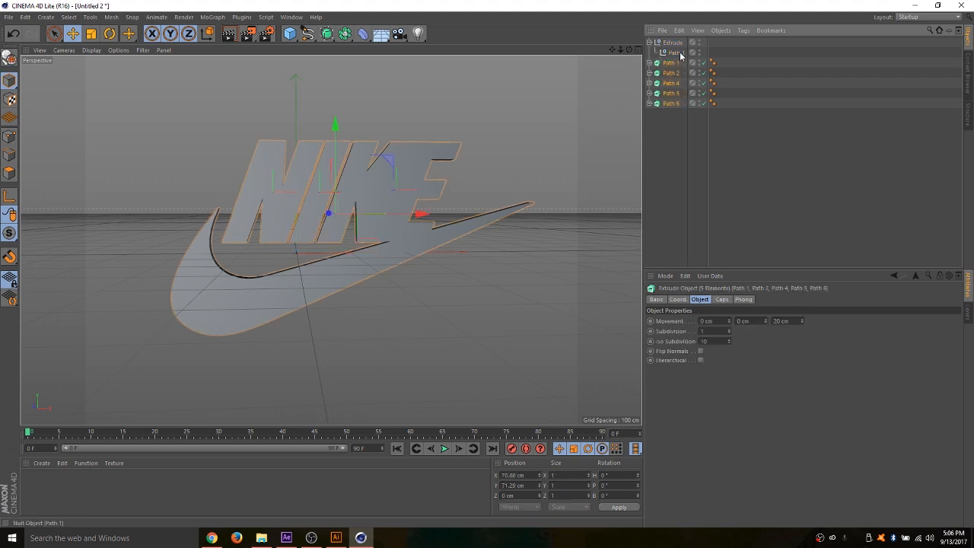
left_click(675, 43)
key("Delete")
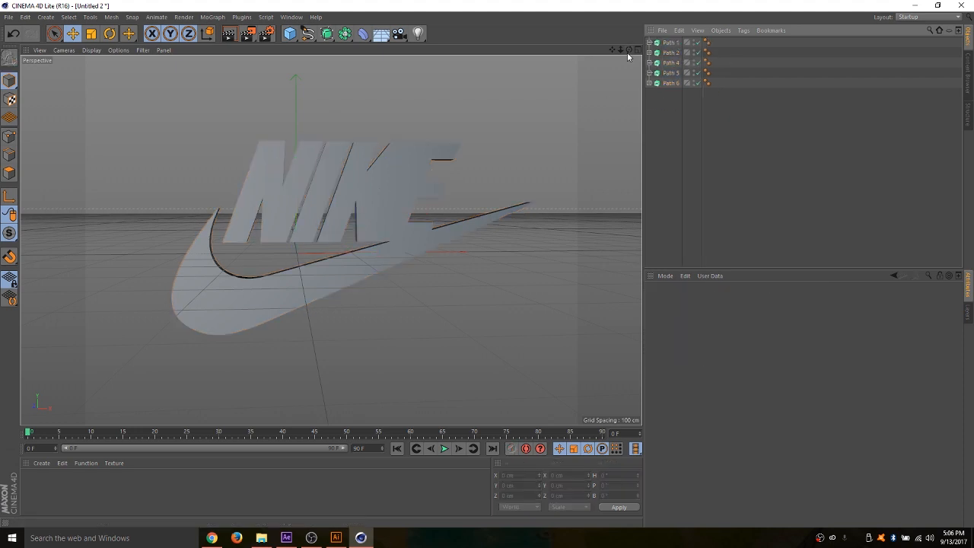
- Add a Boole object and make the Path 1 extrusion its child
left_click_drag(629, 50, 571, 103)
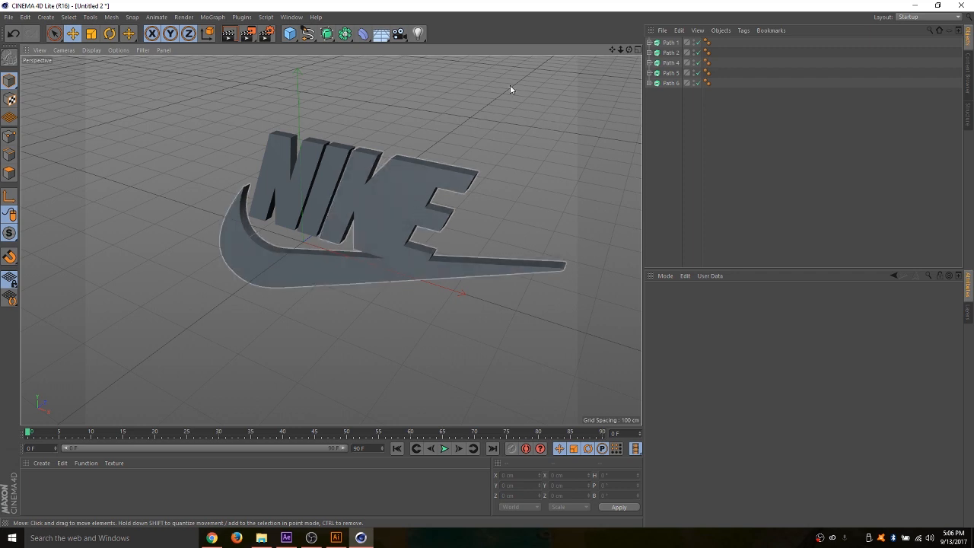
mouse_move(629, 50)
left_mouse_down()
mouse_move(583, 72)
mouse_move(647, 23)
mouse_move(594, 22)
mouse_move(624, 25)
mouse_move(609, 26)
mouse_move(601, 47)
mouse_move(635, 65)
mouse_move(643, 31)
mouse_move(628, 42)
mouse_move(640, 61)
left_mouse_up()
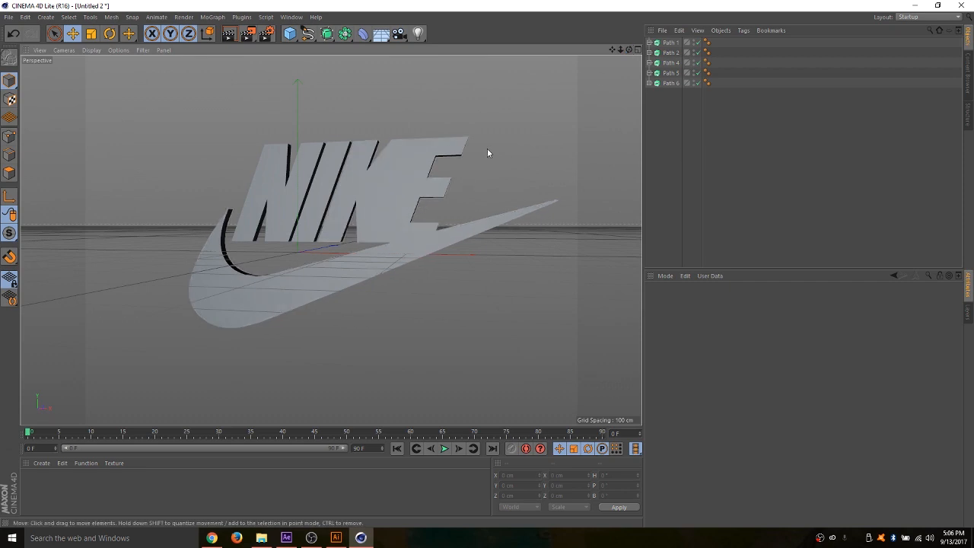
left_click(345, 35)
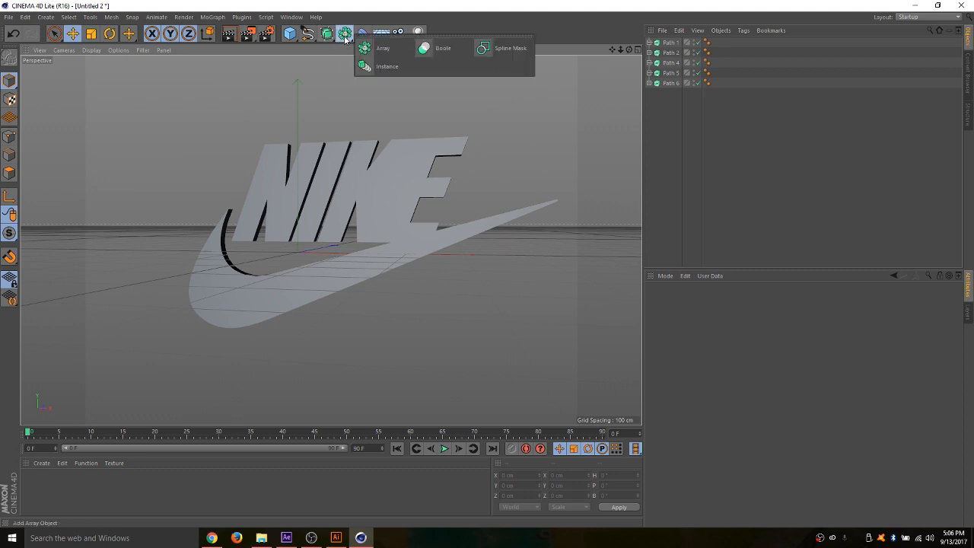
left_click(443, 48)
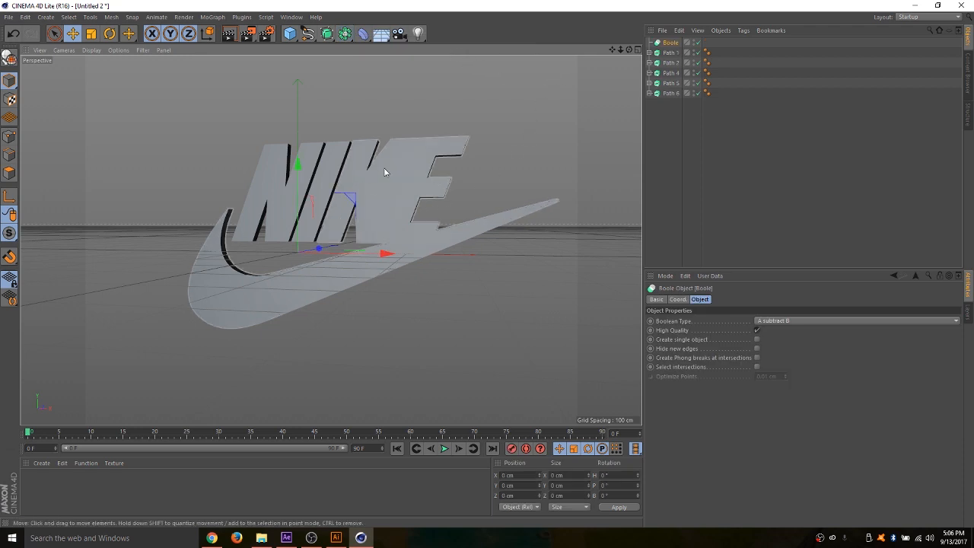
left_click(671, 53)
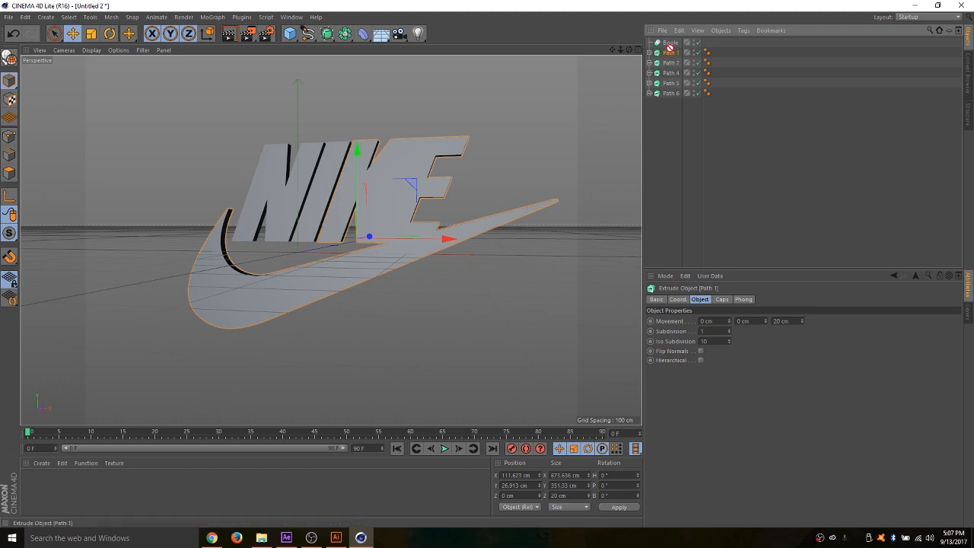
left_click_drag(669, 48, 673, 45)
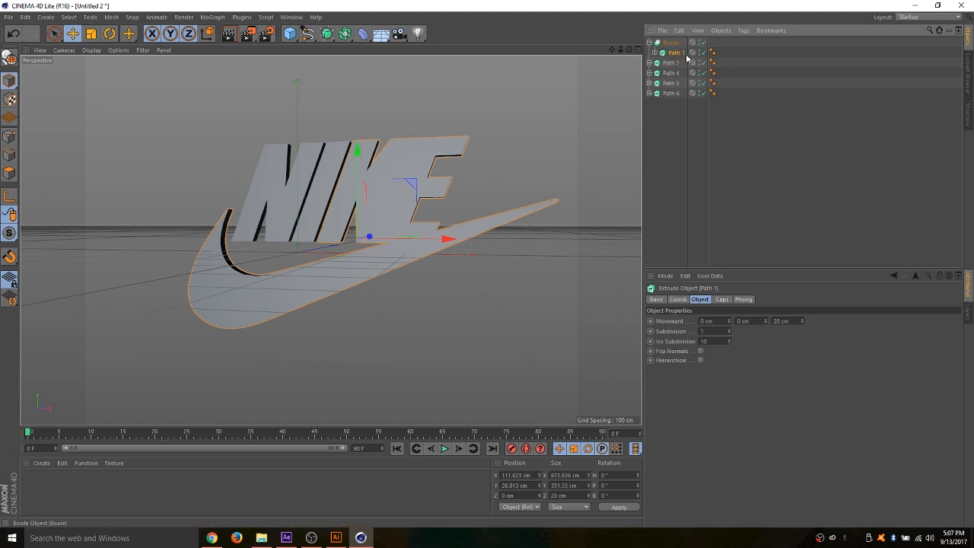
- Place the Path 6 extrusion below Path 1 inside the Boole and set its extrusion depth to 51 cm
left_click(671, 93)
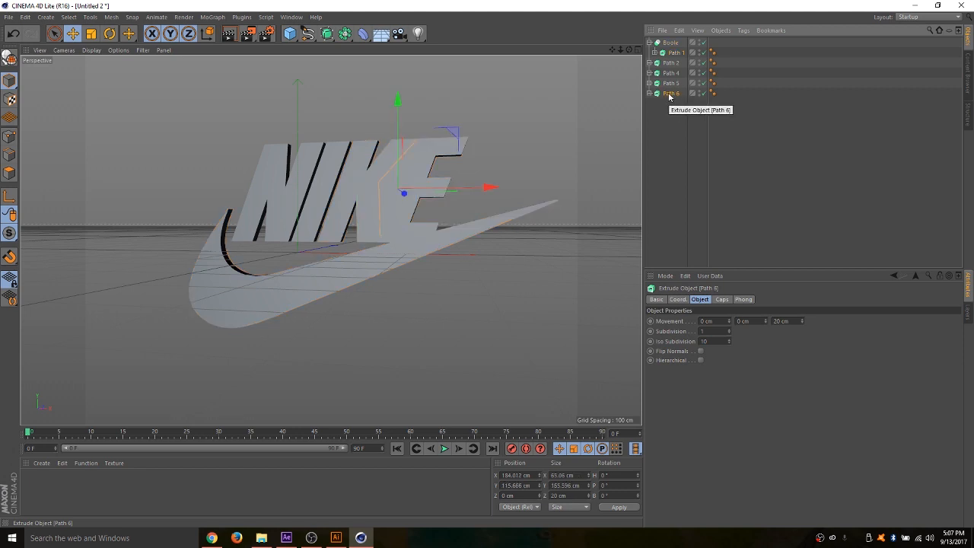
left_click_drag(670, 94, 674, 59)
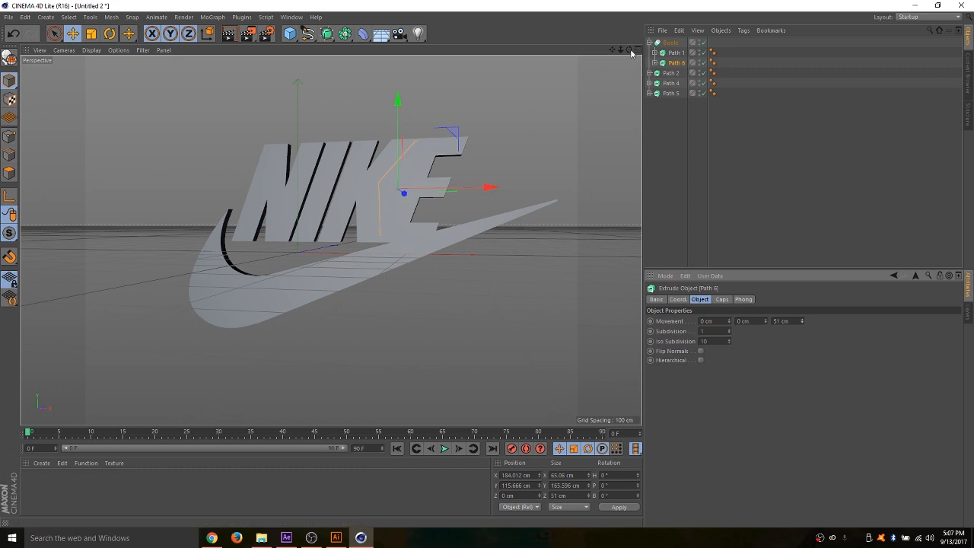
- Try to cut through the logo by setting the Path 6 extrusion depth to 100 cm and shifting it to about -19.6 cm in Z
left_click_drag(628, 50, 471, 170)
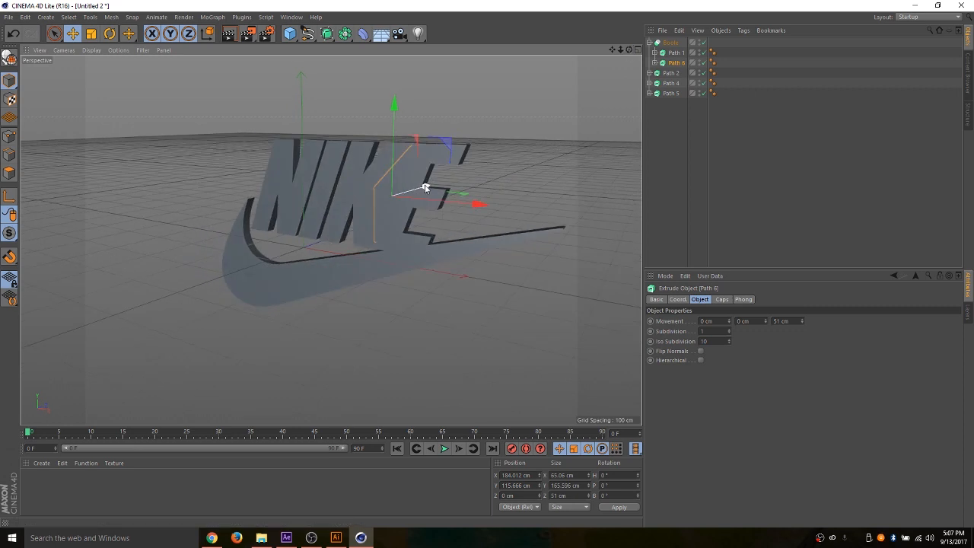
mouse_move(425, 188)
left_mouse_down()
mouse_move(407, 191)
mouse_move(423, 192)
left_mouse_up()
left_click_drag(802, 322, 802, 283)
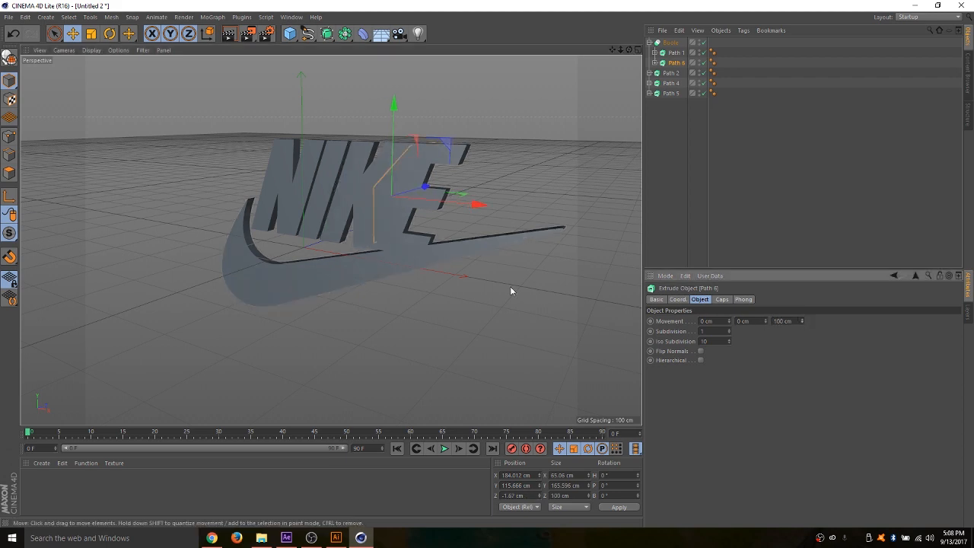
left_click_drag(424, 187, 418, 190)
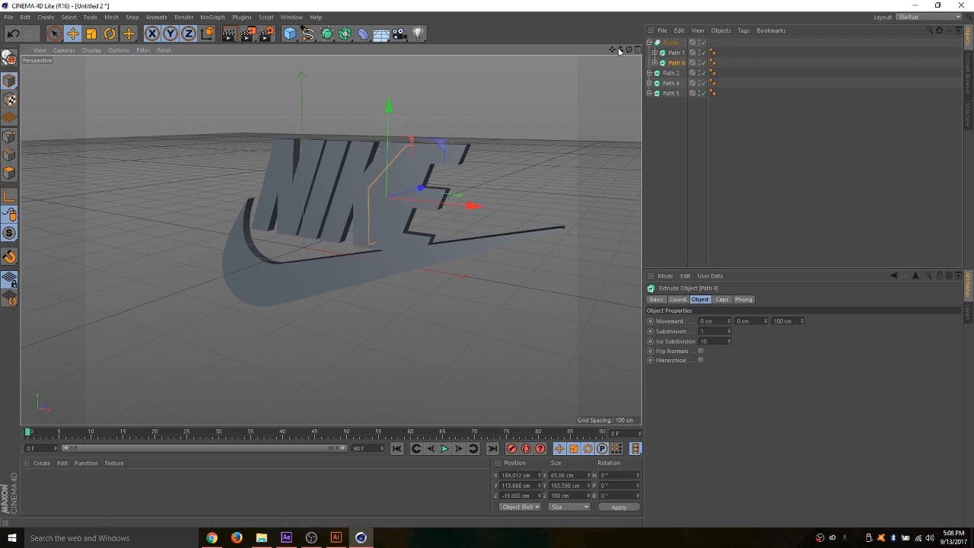
left_click_drag(628, 50, 366, 226)
scroll(366, 226, "up", 6)
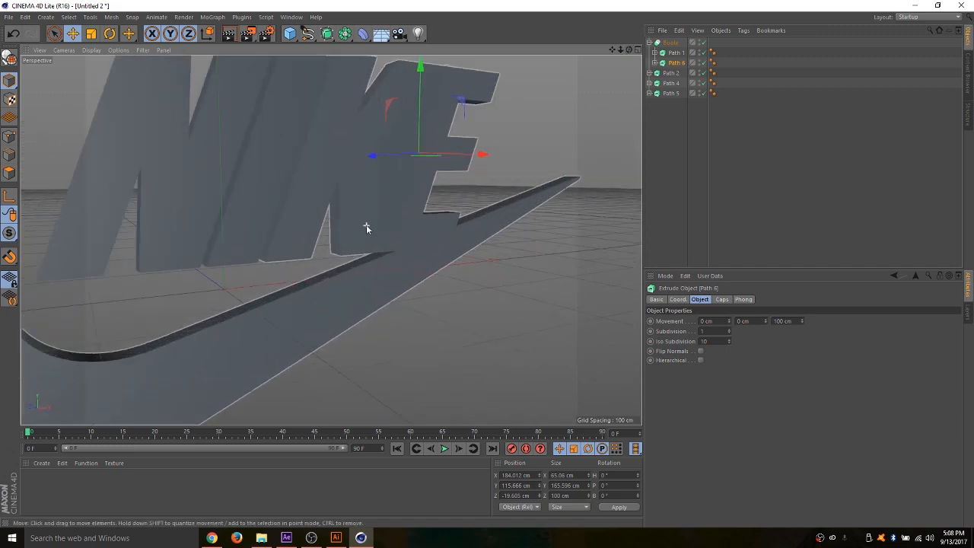
left_click_drag(612, 49, 330, 238)
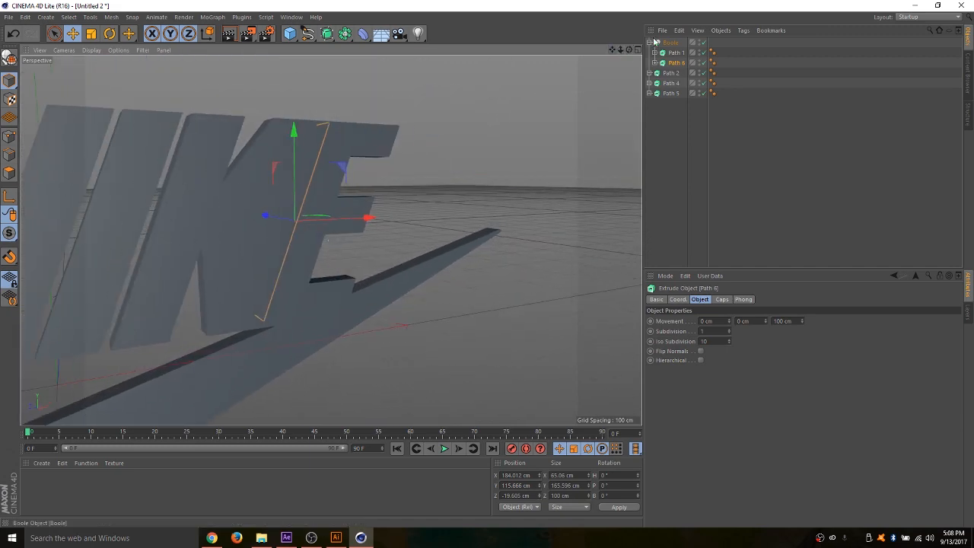
left_click_drag(631, 50, 331, 239)
- Delete the Path 6 extrusion from the Boole
left_click(674, 53)
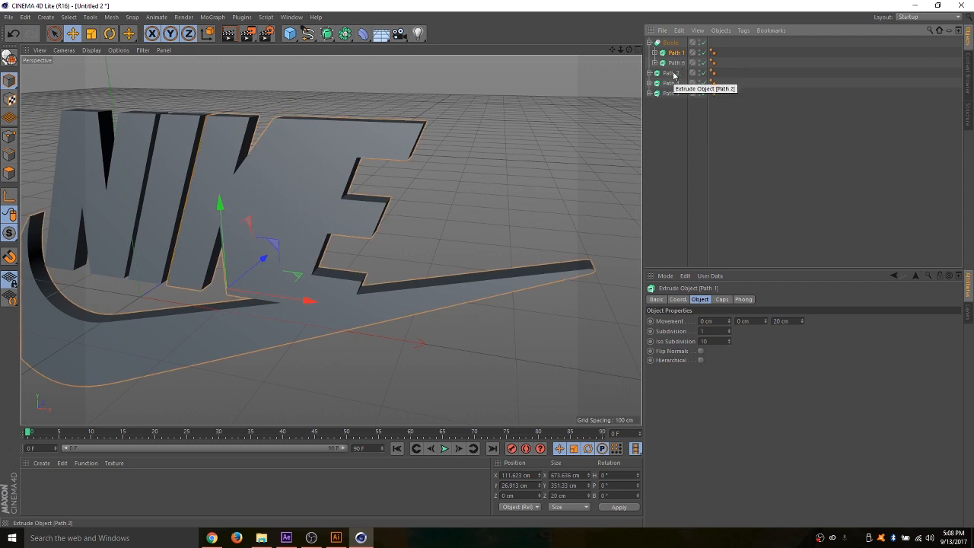
left_click(673, 74)
left_click(675, 54)
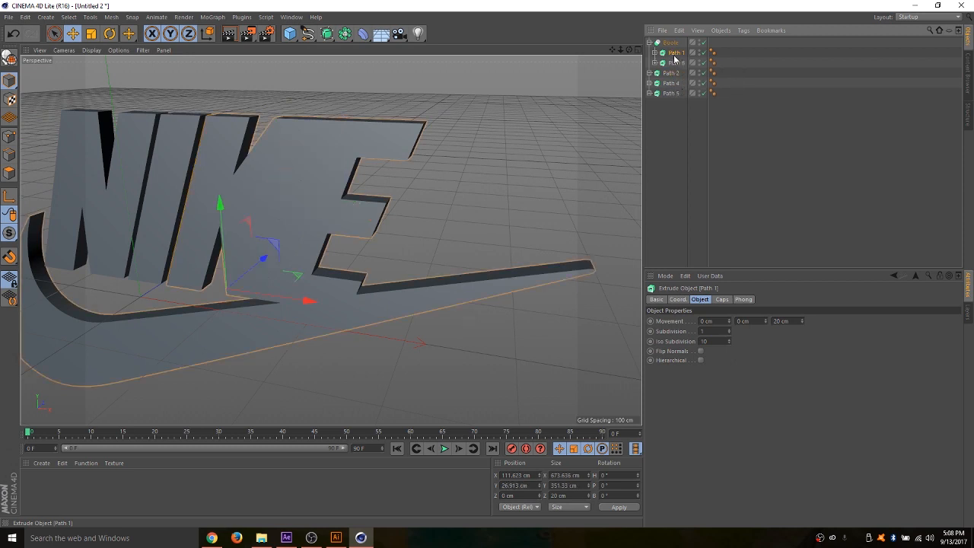
left_click(676, 64)
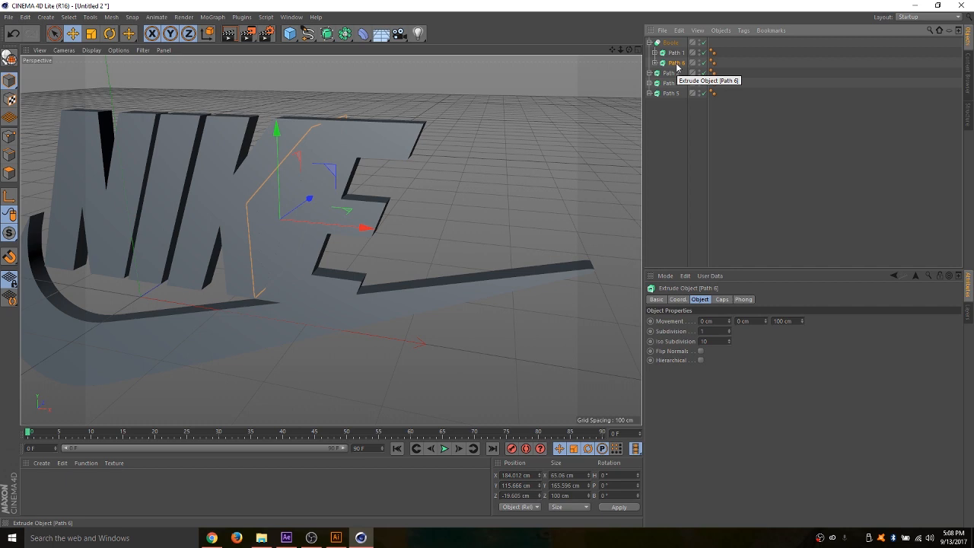
key("Delete")
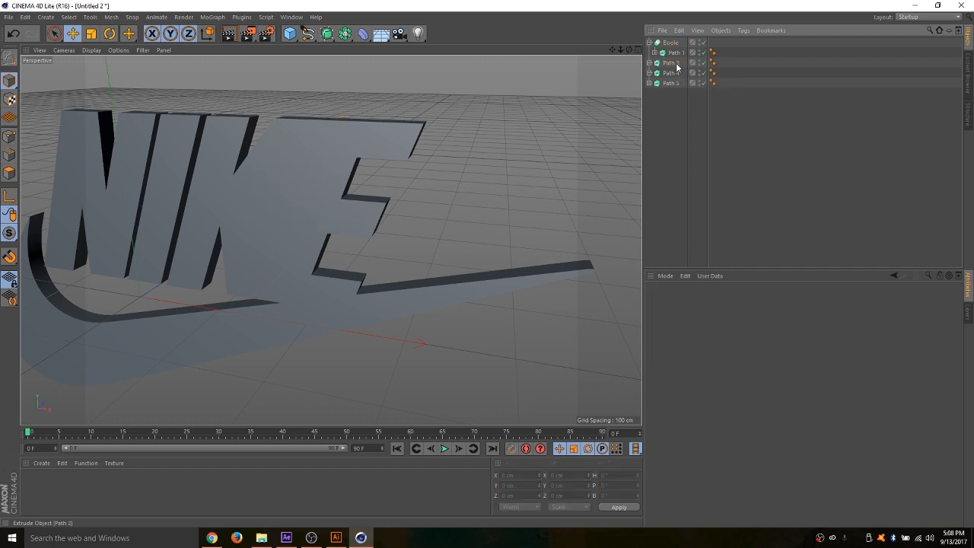
- Place the Path 2 extrusion below Path 1 inside the Boole
left_click(672, 84)
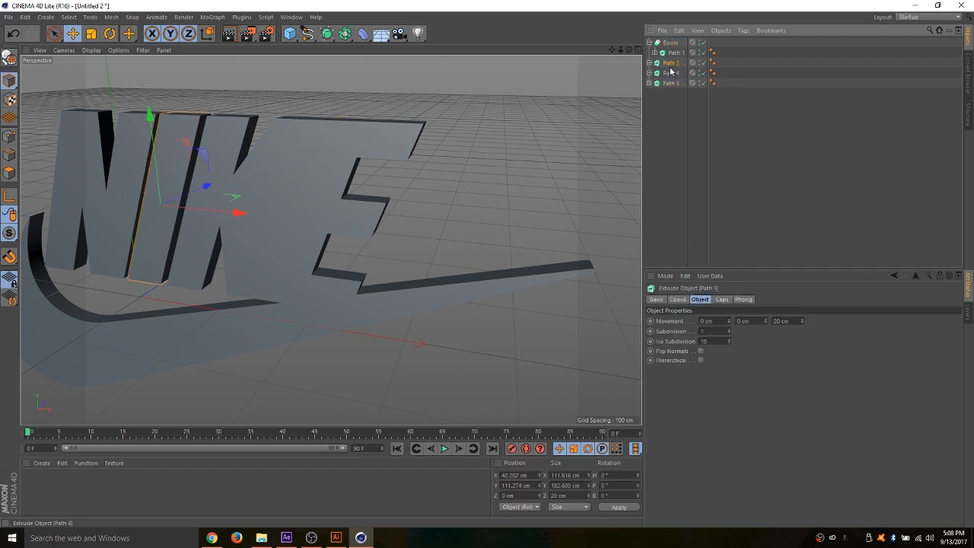
left_click(671, 72)
mouse_move(669, 67)
left_mouse_down()
mouse_move(691, 61)
mouse_move(681, 59)
left_mouse_up()
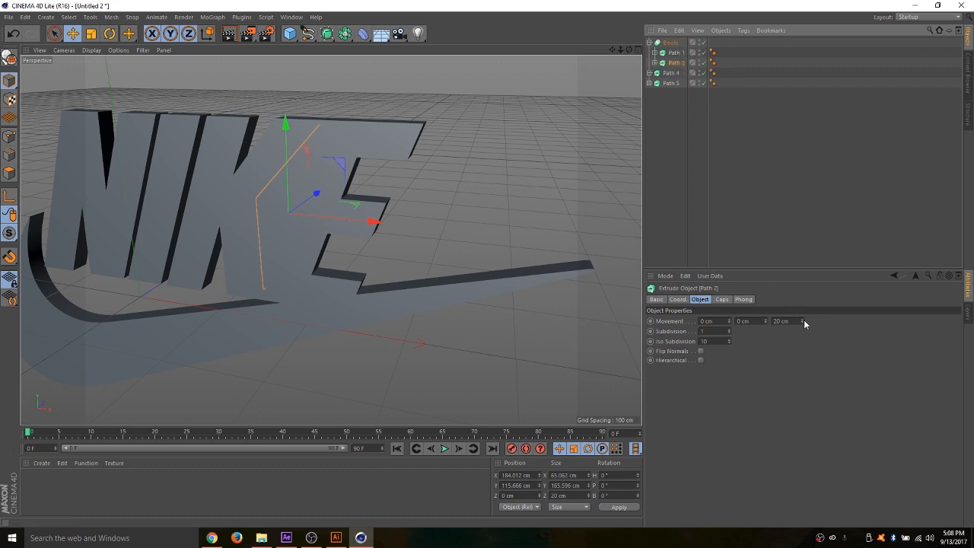
- Set the Path 2 extrusion depth to 50 cm and shift it to about -18.5 cm in Z through the logo
left_click_drag(804, 320, 804, 308)
mouse_move(318, 194)
left_mouse_down()
mouse_move(306, 195)
mouse_move(337, 196)
mouse_move(264, 208)
mouse_move(323, 210)
mouse_move(261, 224)
mouse_move(298, 215)
mouse_move(282, 223)
mouse_move(335, 199)
mouse_move(266, 237)
mouse_move(344, 186)
mouse_move(308, 213)
mouse_move(331, 206)
mouse_move(322, 209)
left_mouse_up()
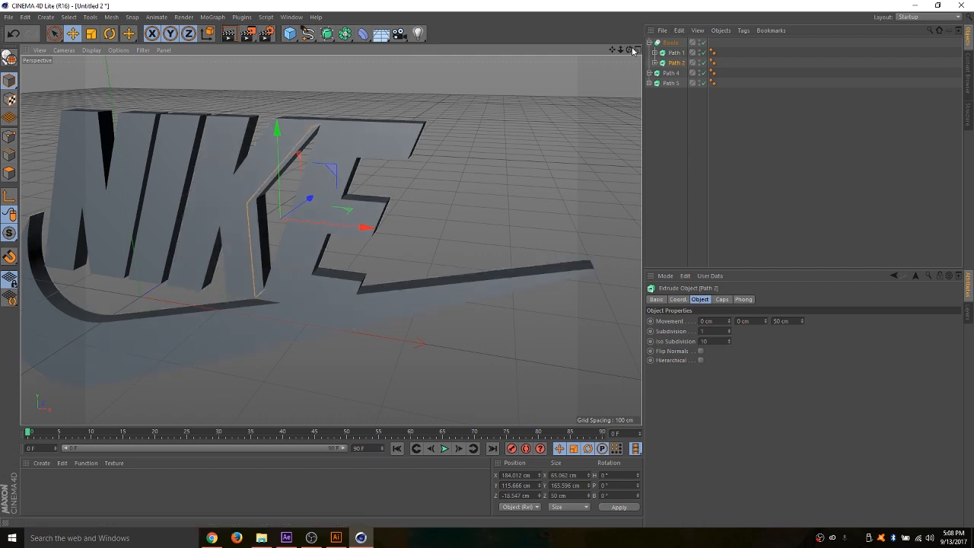
- Render the active view of the Nike logo and inspect the Boole cut between the K and the E
left_click_drag(630, 50, 330, 239)
left_click_drag(621, 50, 330, 239)
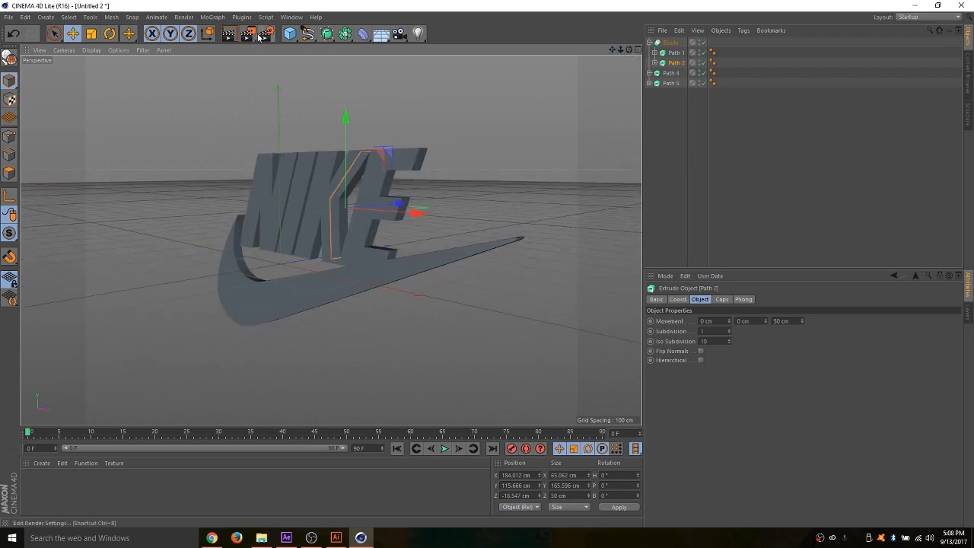
left_click(231, 33)
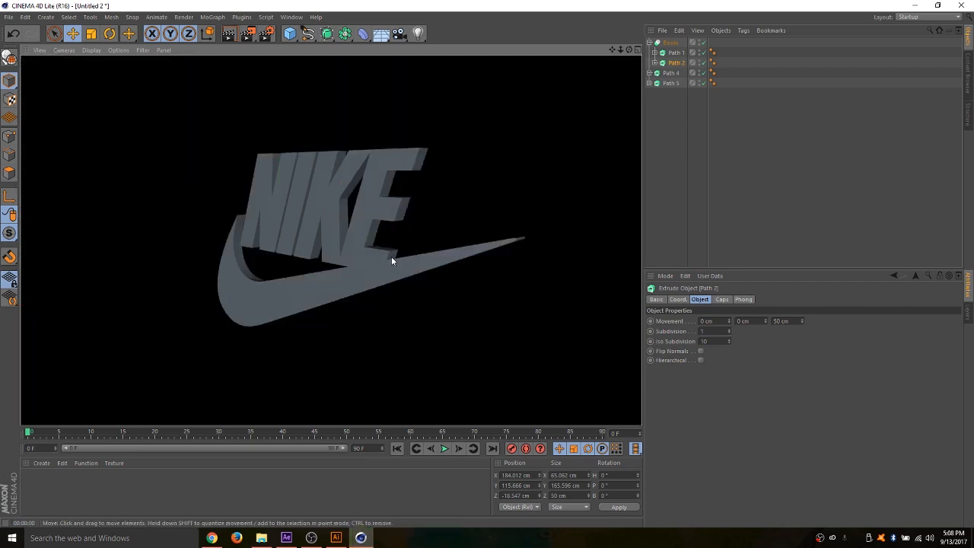
left_click_drag(630, 50, 331, 240)
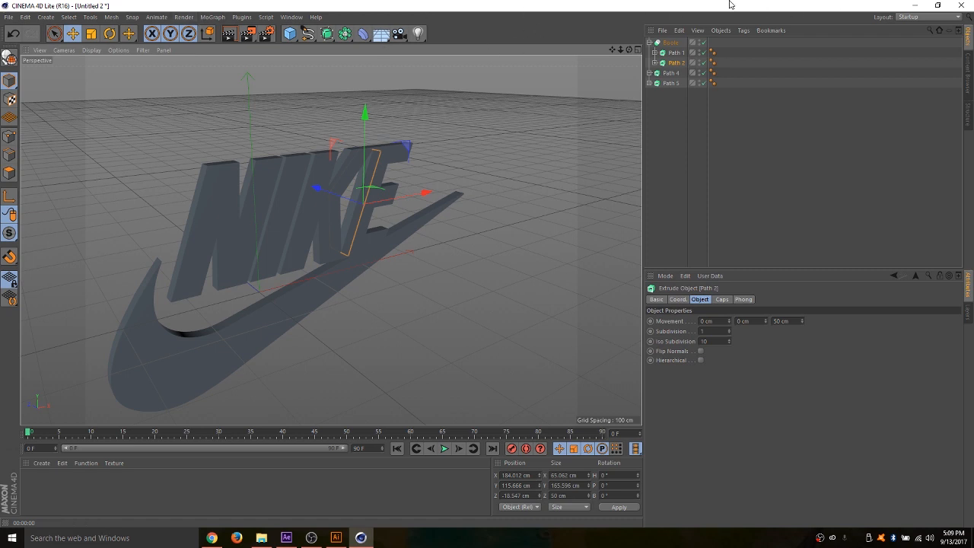
- Close the Nike project without saving it, and cancel quitting to keep the Beats project open
left_click(960, 5)
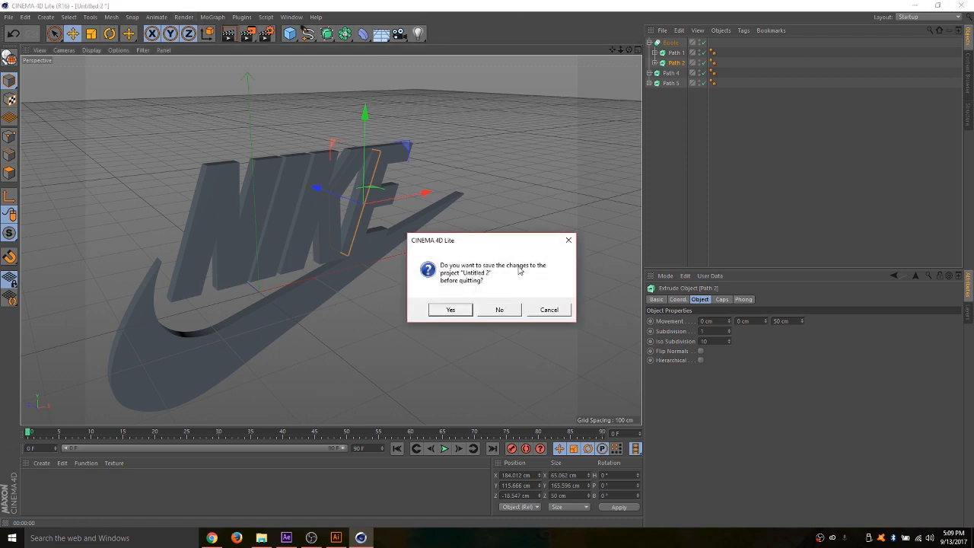
left_click(502, 310)
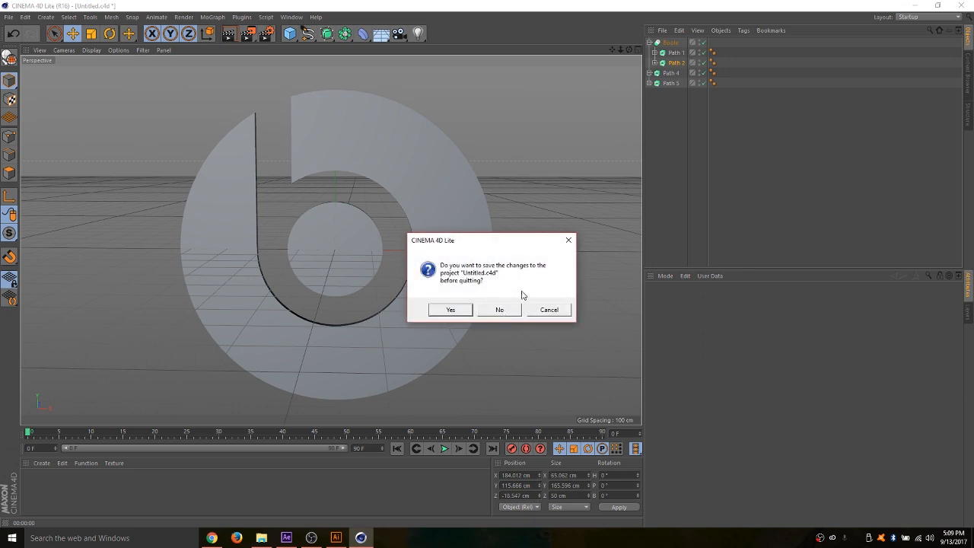
left_click(549, 310)
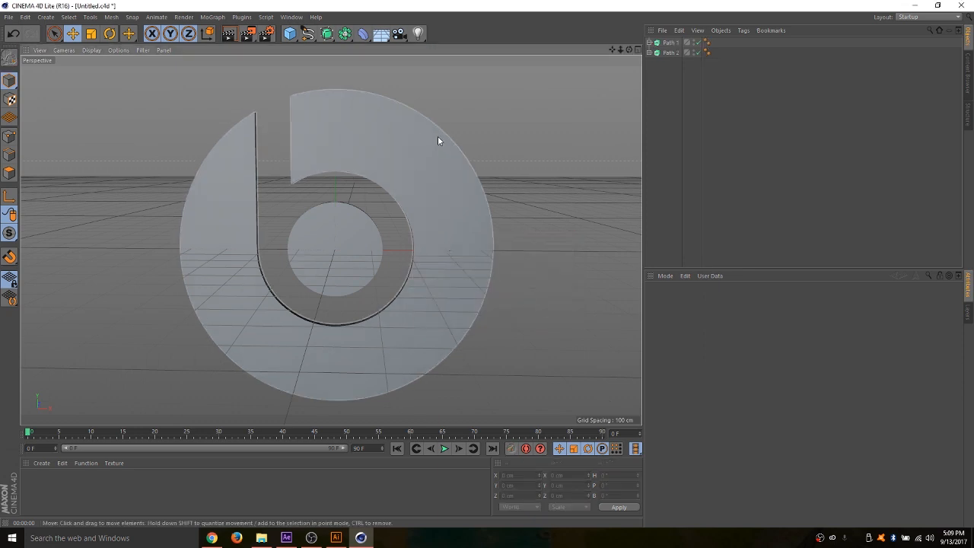
- Set the extrusion depth of both Beats logo paths to 85 cm
mouse_move(629, 49)
left_mouse_down()
mouse_move(331, 240)
mouse_move(621, 51)
left_mouse_up()
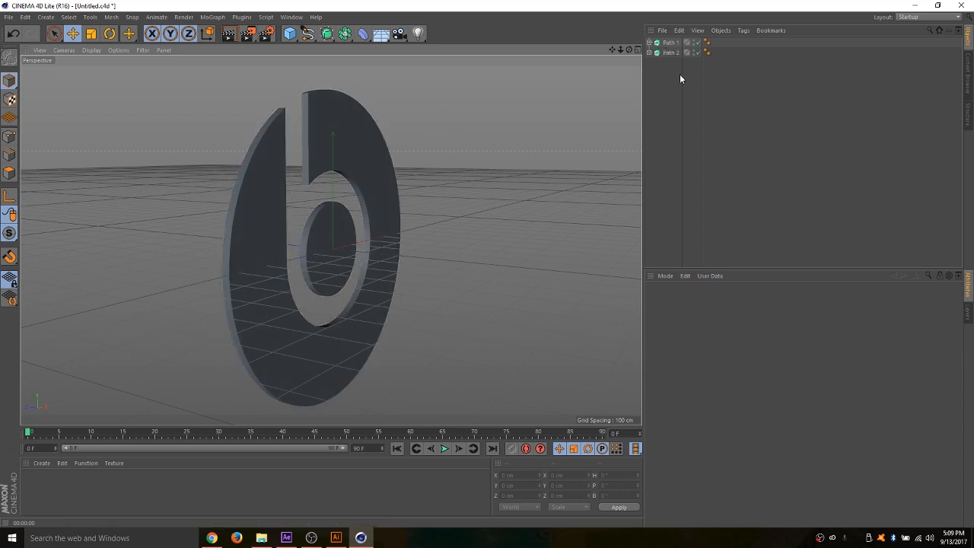
left_click_drag(678, 74, 660, 39)
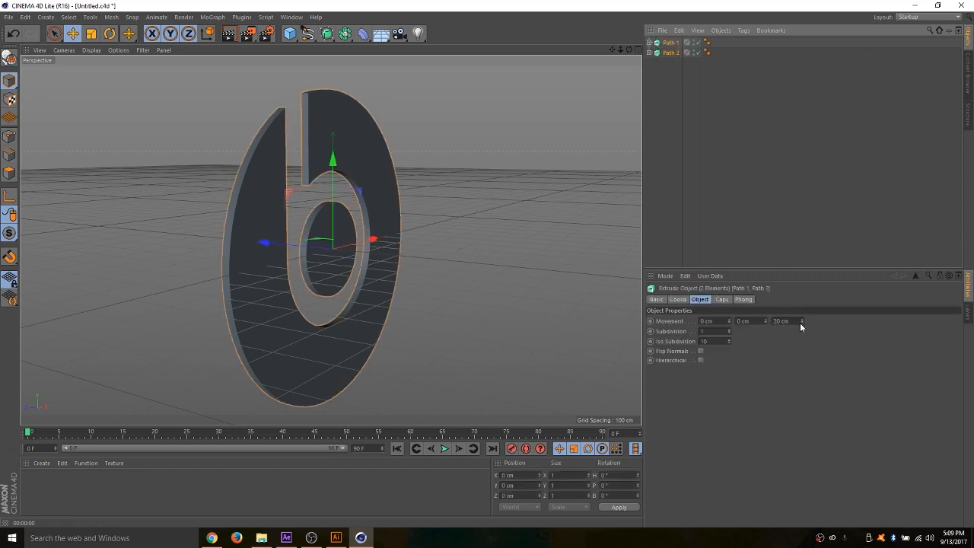
left_click_drag(801, 320, 801, 320)
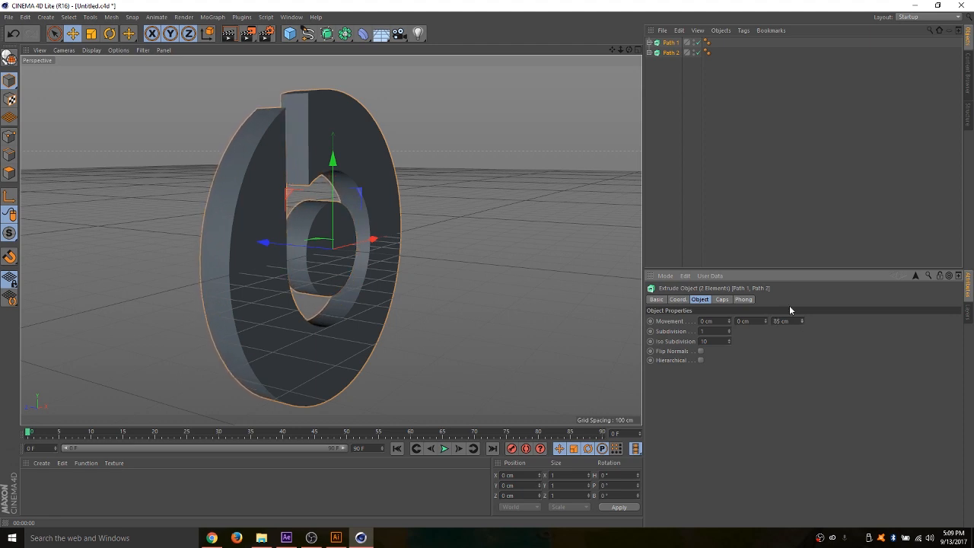
- Set the start of both Beats extrusions to Fillet Cap with 2 steps and a 3 cm radius
left_click_drag(630, 51, 630, 51)
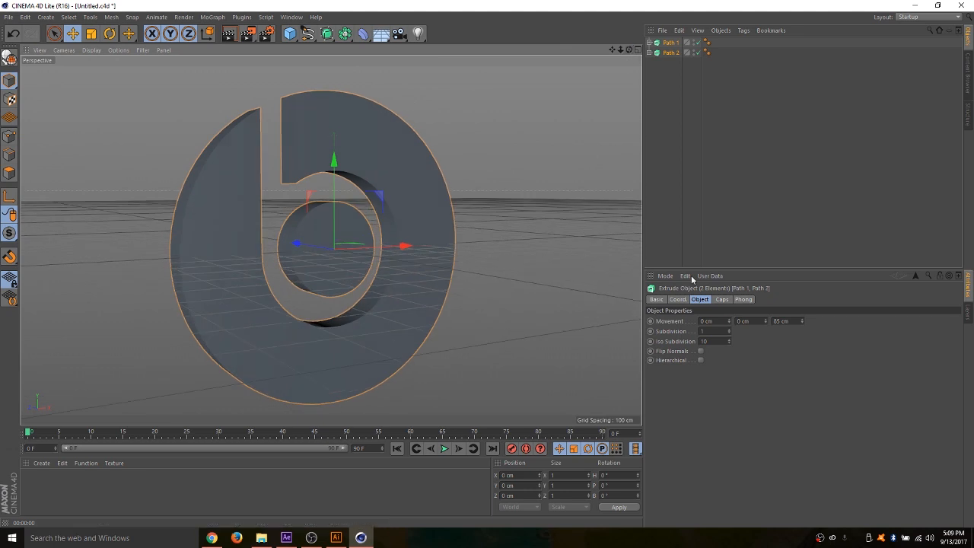
left_click(723, 299)
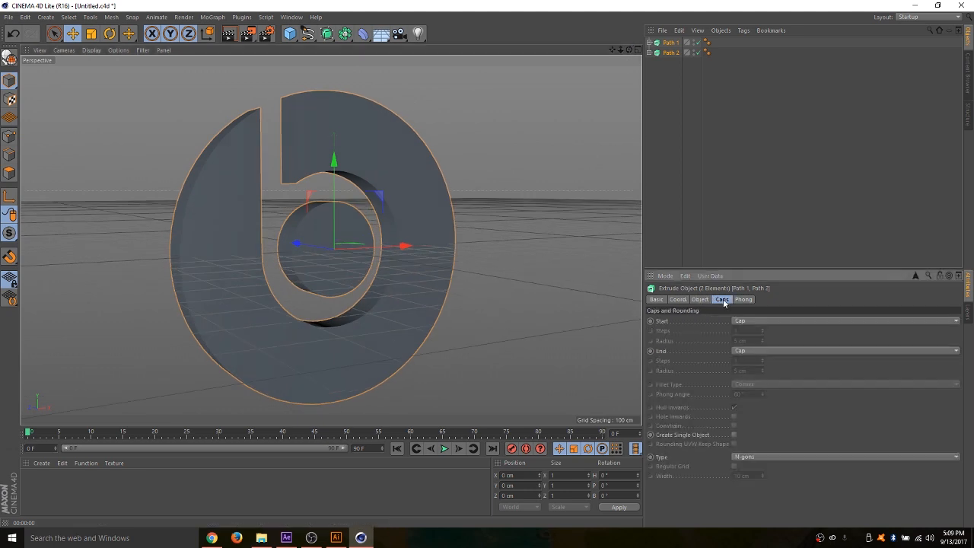
left_click(758, 321)
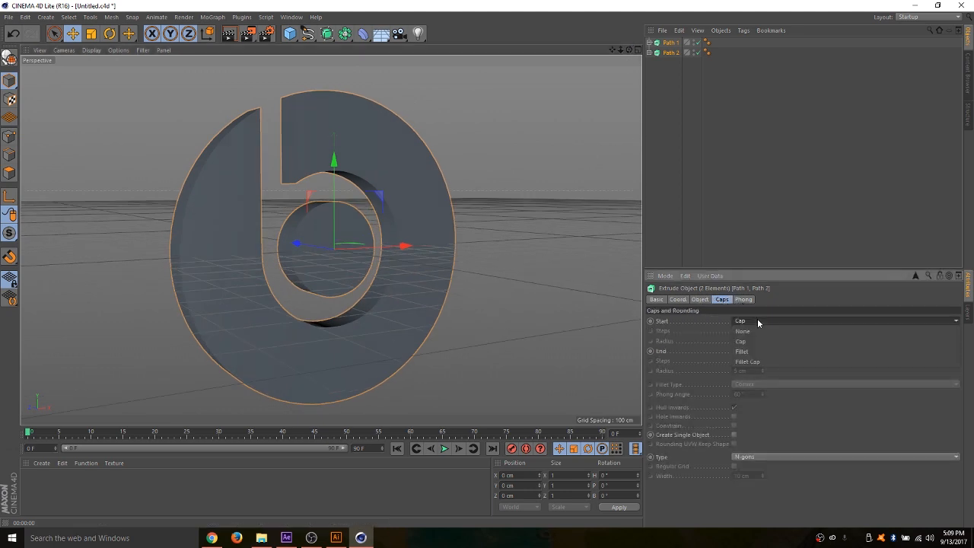
left_click(744, 362)
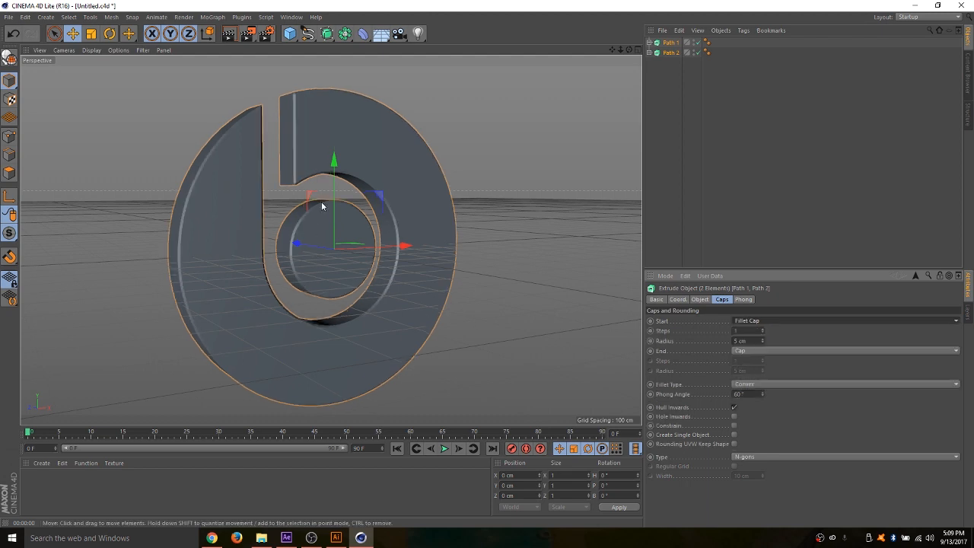
left_click(761, 329)
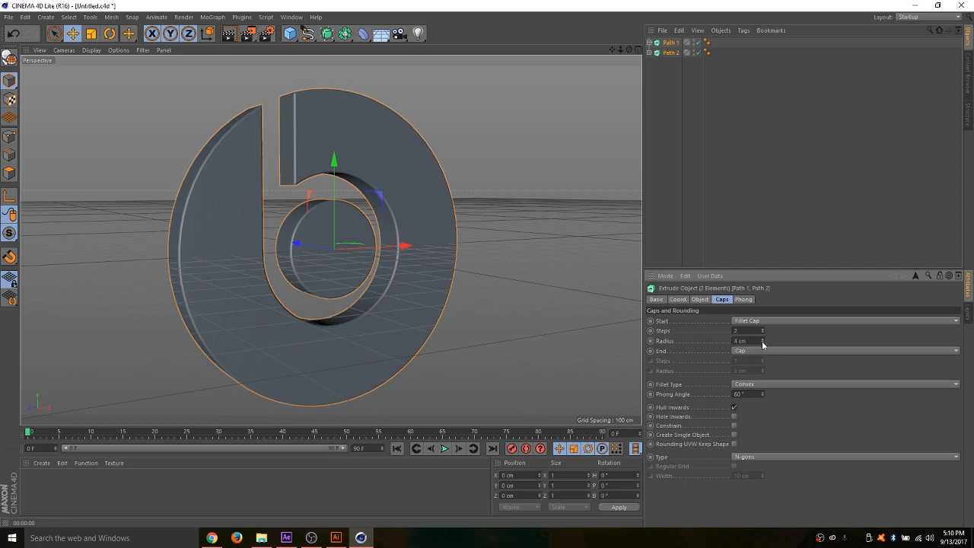
left_click(763, 343)
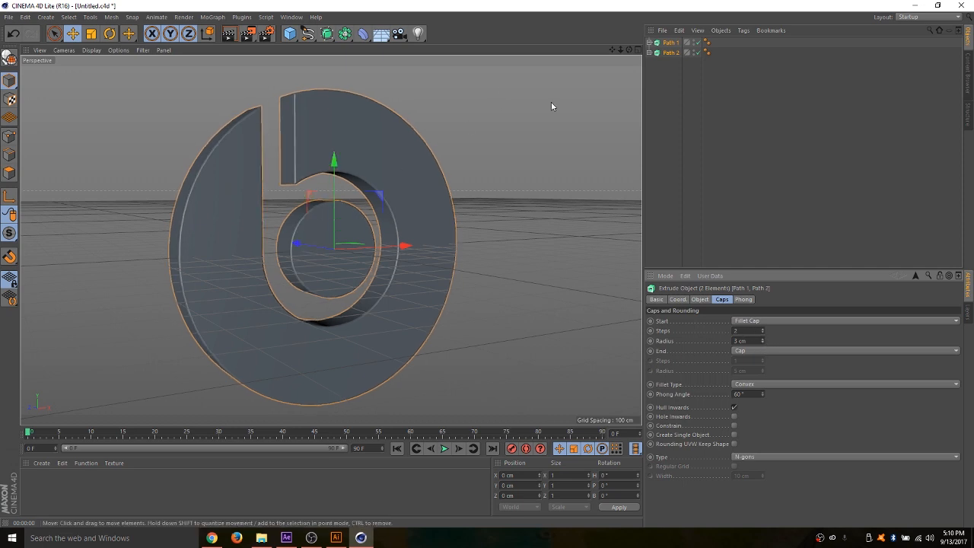
- Compare smaller start fillet radii down to 1 cm on the Beats extrusions, and set the radius to 4 cm
left_click_drag(621, 50, 663, 50)
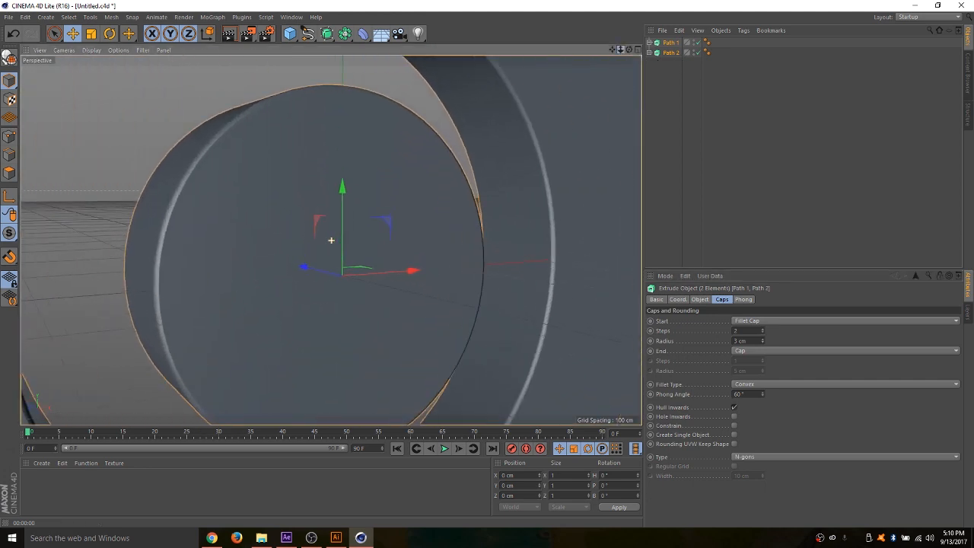
left_click(758, 341)
left_click(763, 344)
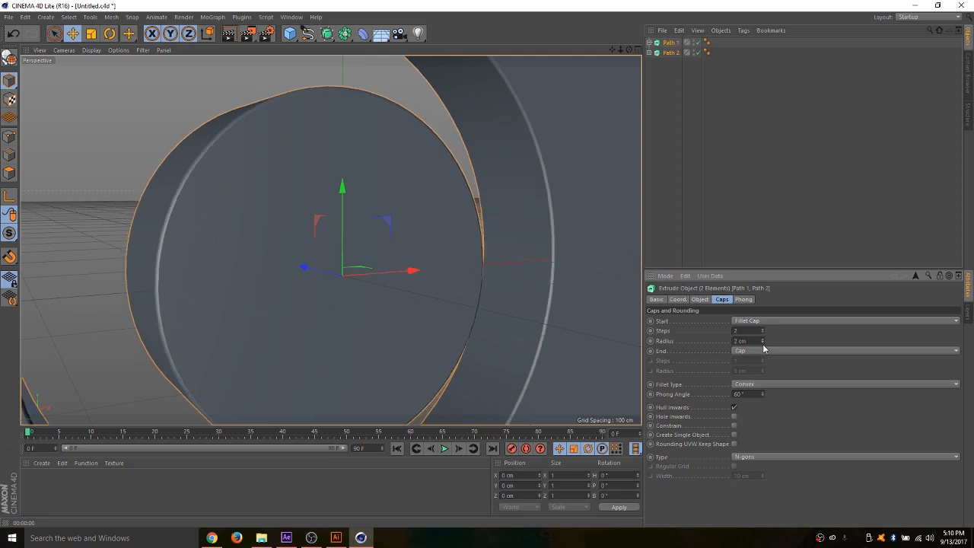
left_click(763, 345)
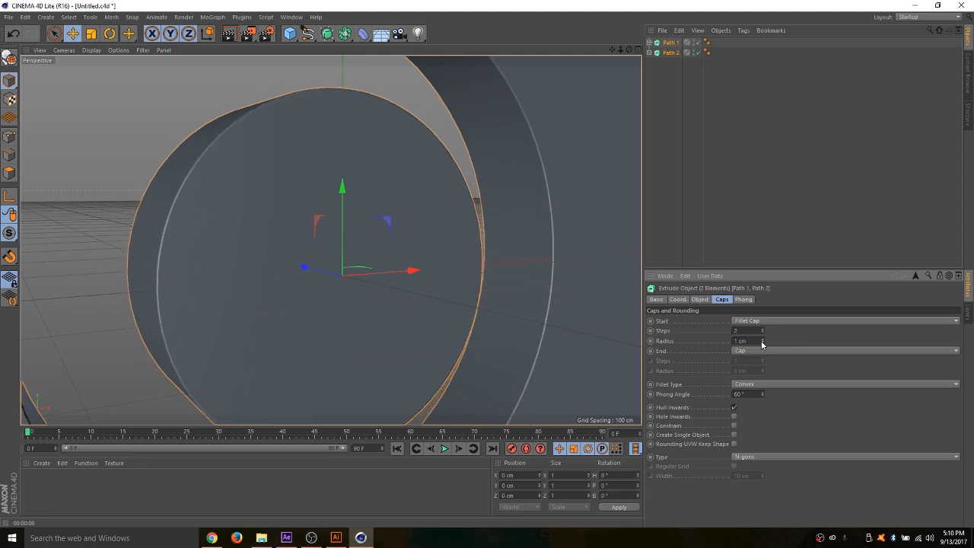
left_click(763, 342)
left_click(764, 342)
left_click(763, 341)
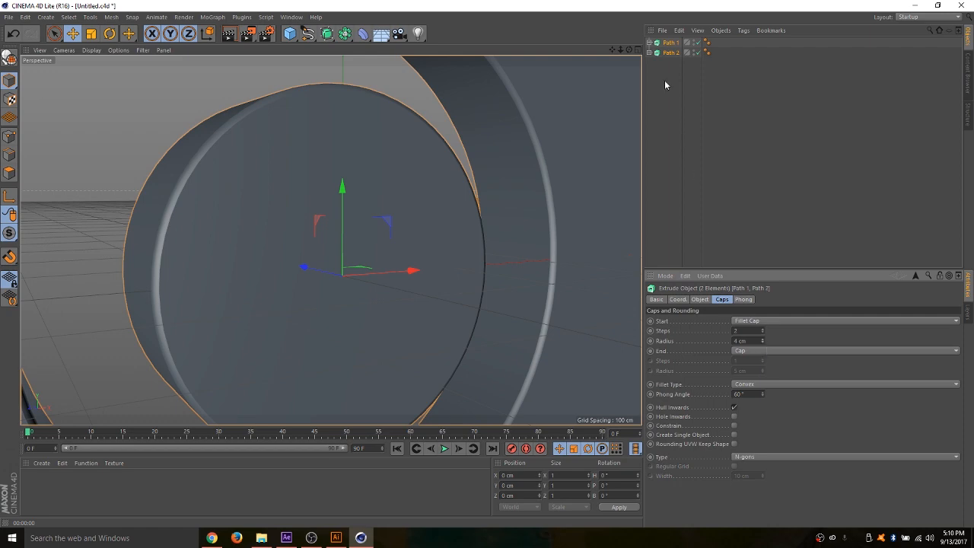
- Set the end of both Beats extrusions to Fillet Cap
left_click_drag(620, 50, 495, 50)
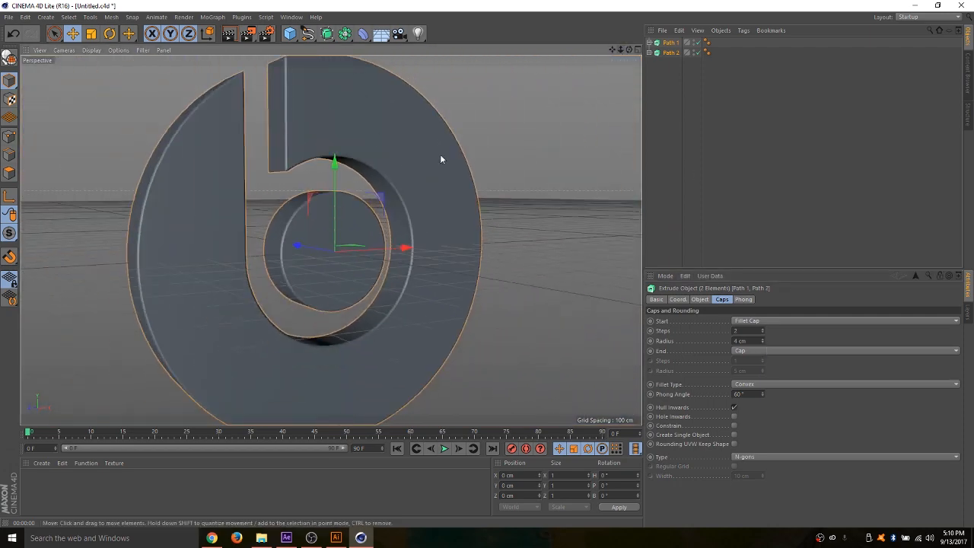
left_click_drag(629, 50, 629, 53)
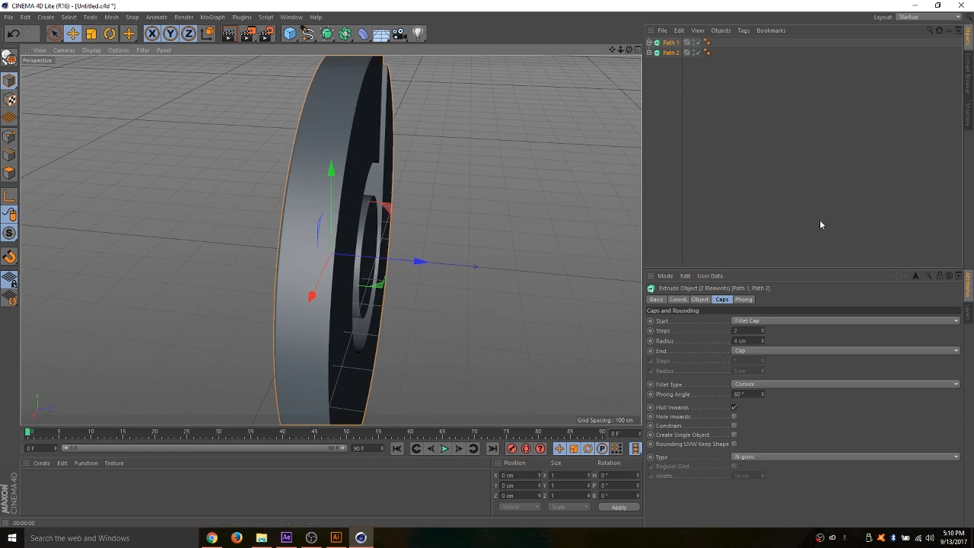
left_click(773, 351)
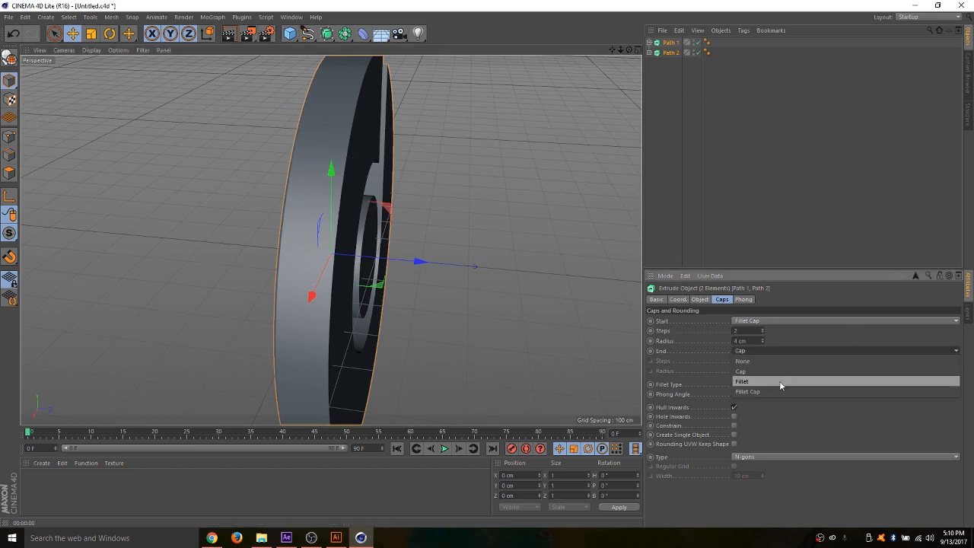
left_click(783, 392)
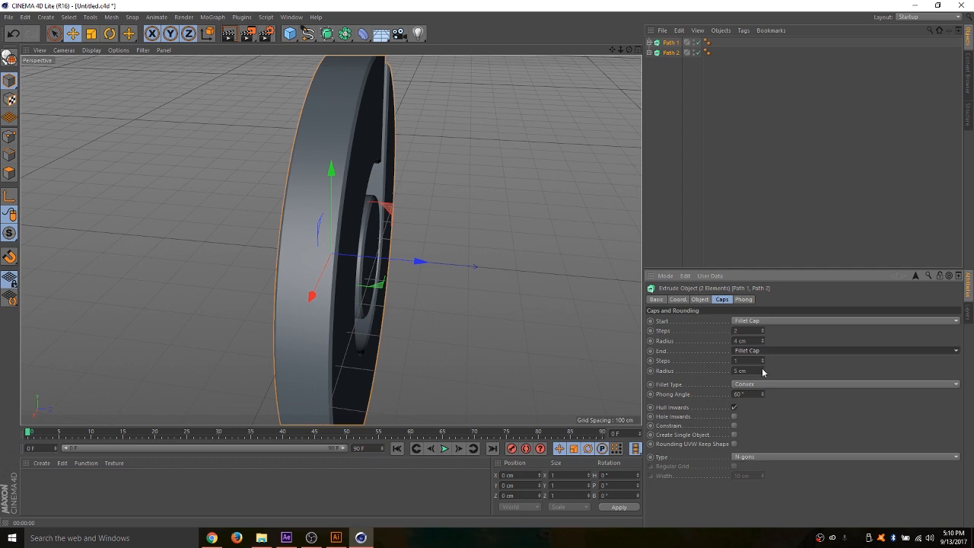
- Set the end fillet of both Beats extrusions to 2 steps and a 6 cm radius
left_click(762, 360)
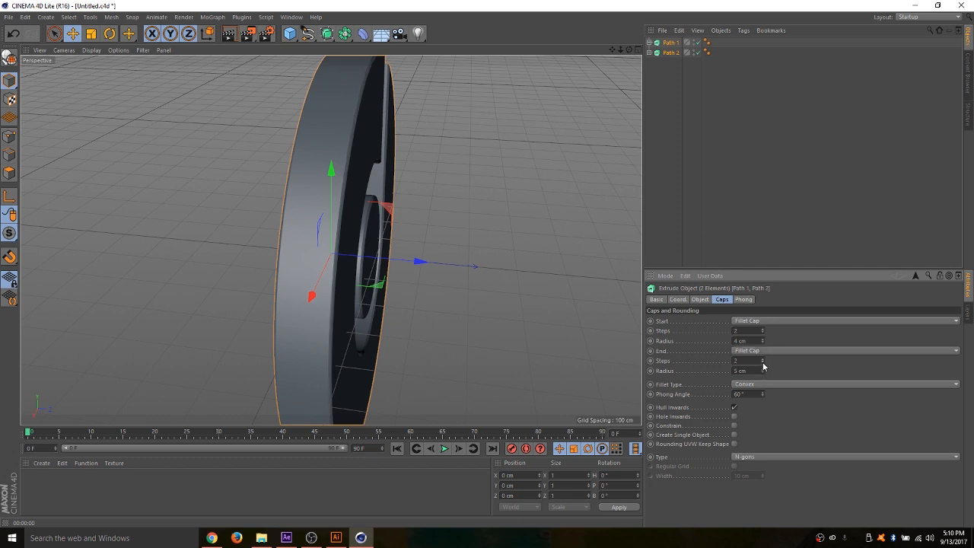
left_click(763, 369)
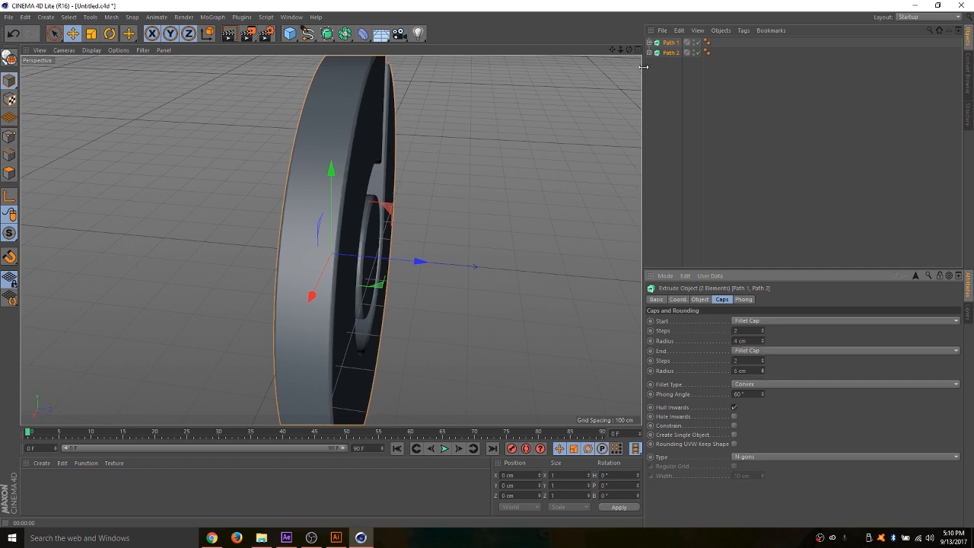
- Frame the whole Beats logo from a near-front angle, render the active view, and deselect both extrusions
left_click_drag(629, 51, 679, 20)
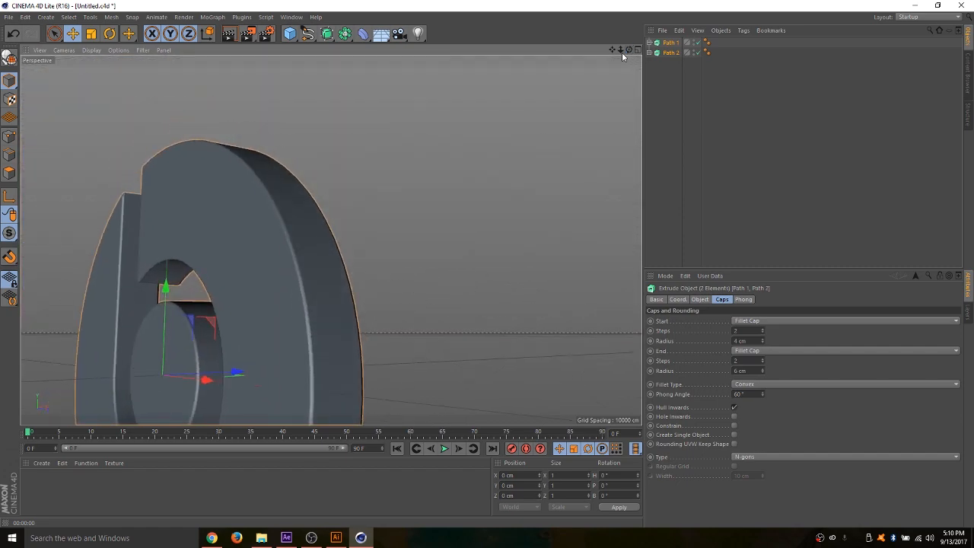
left_click_drag(621, 51, 746, 9)
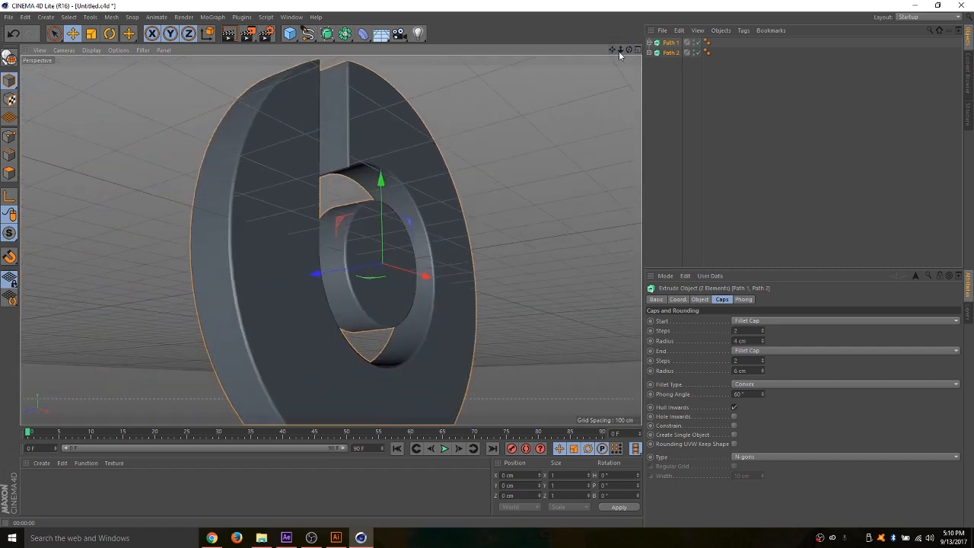
left_click_drag(620, 51, 525, 70)
scroll(486, 133, "up", 3)
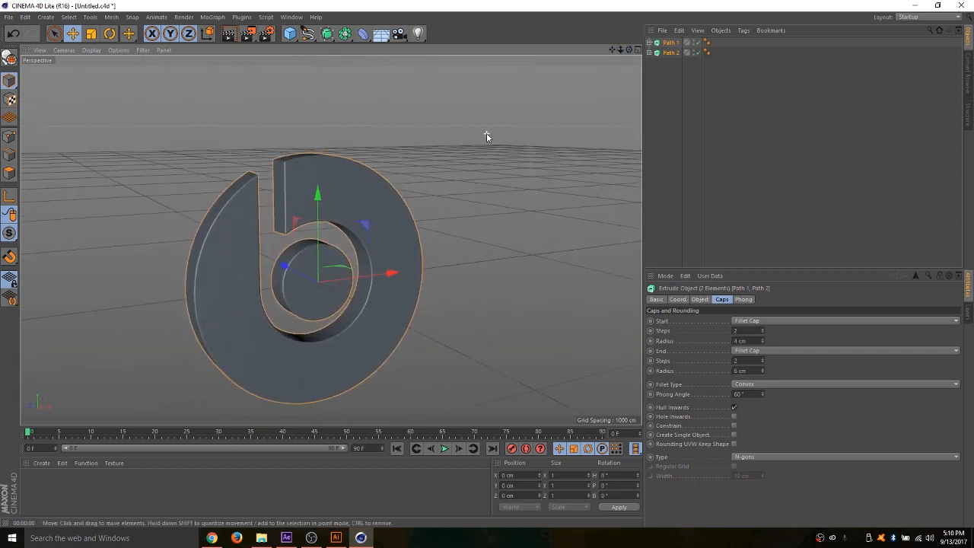
mouse_move(612, 50)
left_mouse_down()
mouse_move(613, 30)
mouse_move(649, 44)
mouse_move(611, 60)
mouse_move(573, 41)
mouse_move(642, 56)
mouse_move(624, 39)
left_mouse_up()
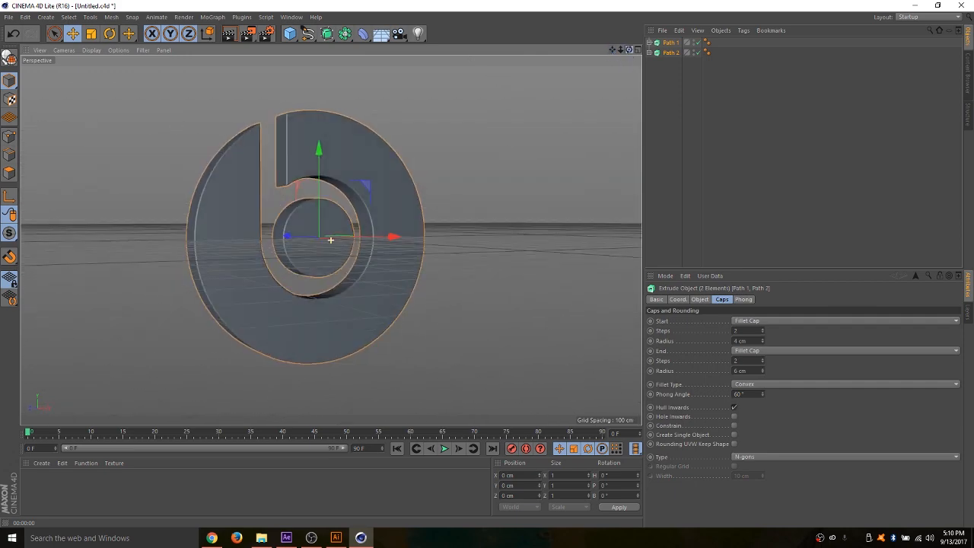
left_click(227, 35)
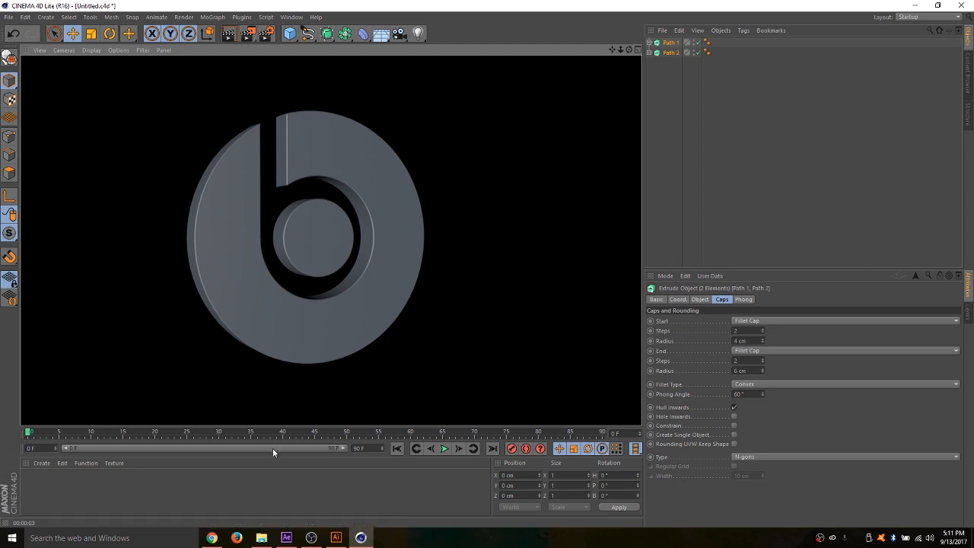
left_click(521, 271)
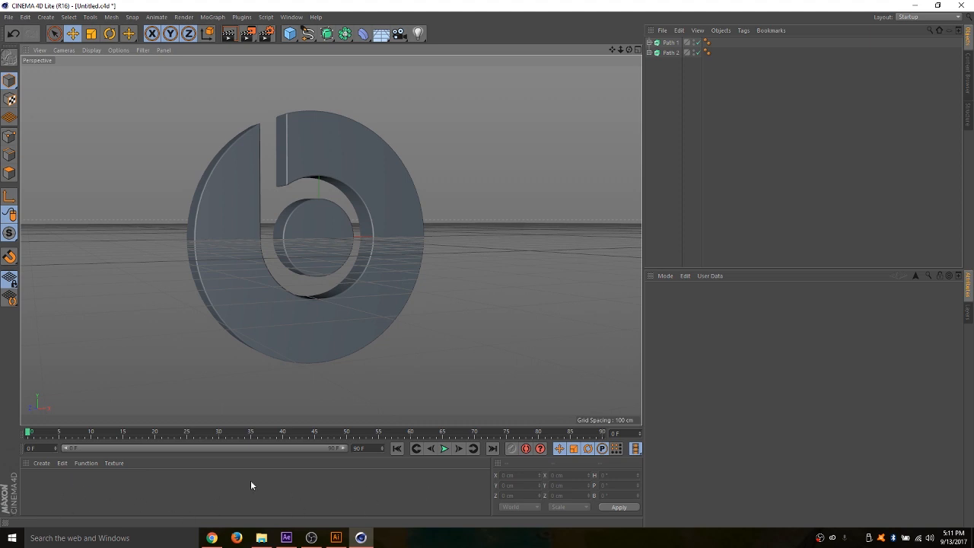
- Create a new material for the Beats logo
double_click(47, 481)
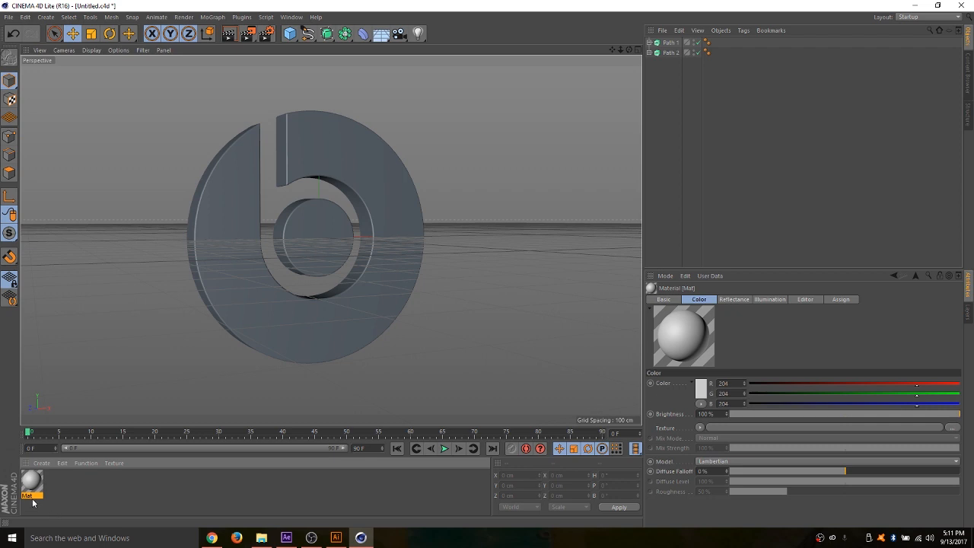
left_click(54, 511)
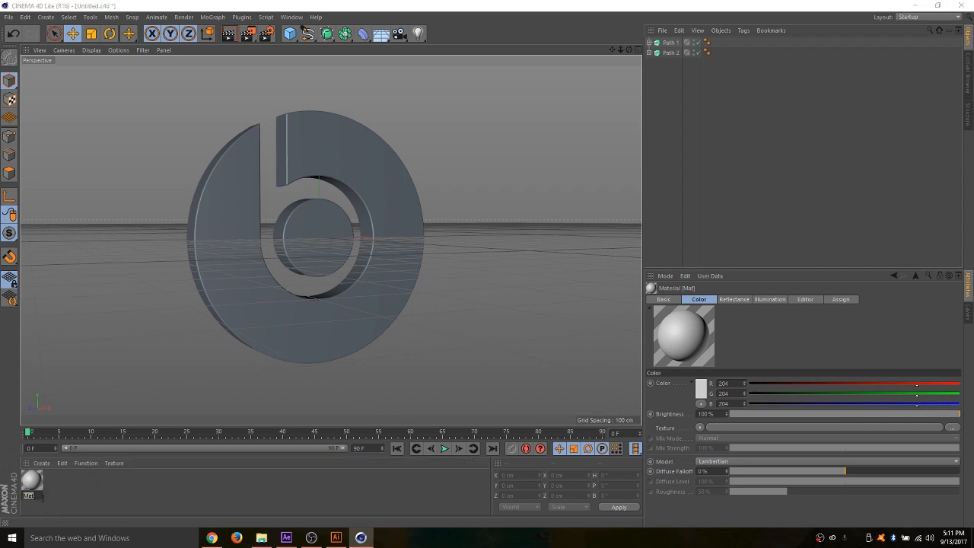
left_click(59, 495)
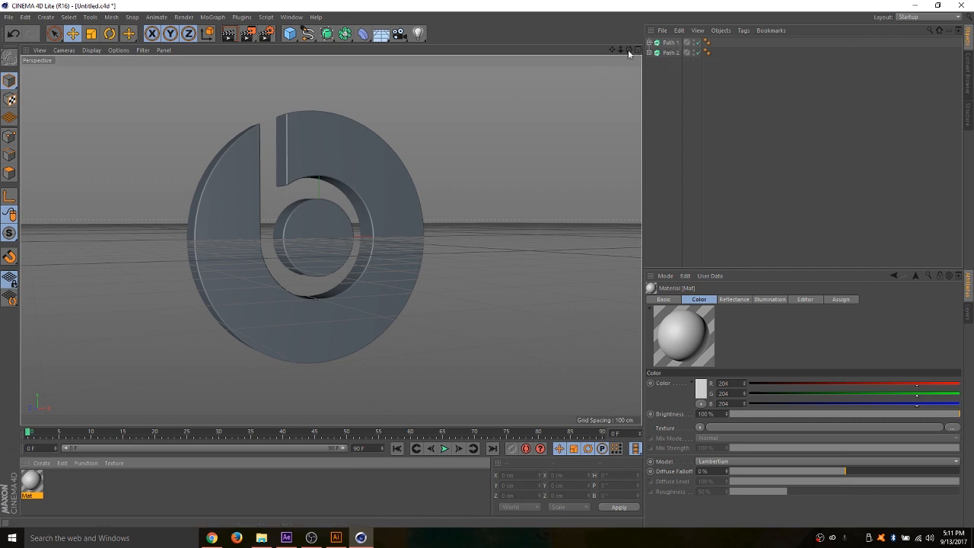
mouse_move(629, 50)
left_mouse_down()
mouse_move(586, 87)
mouse_move(632, 55)
left_mouse_up()
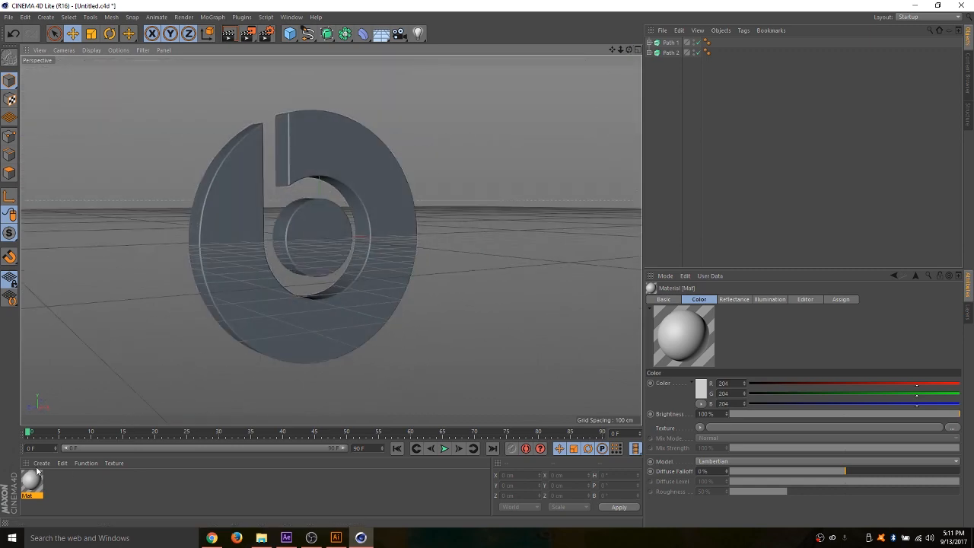
left_click_drag(45, 488, 232, 237)
- Set the new material's colour to bright green with R 55, G 255 and B 0
double_click(32, 481)
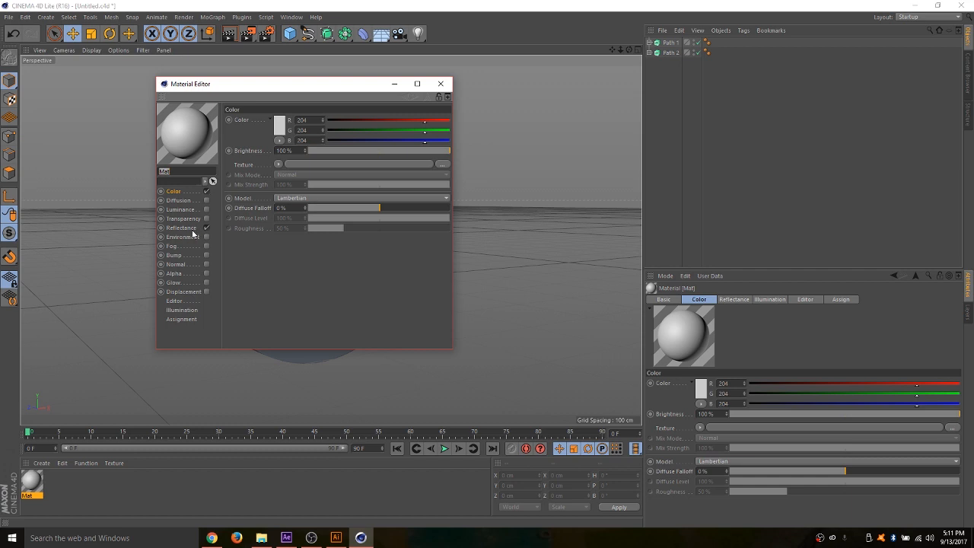
left_click(279, 125)
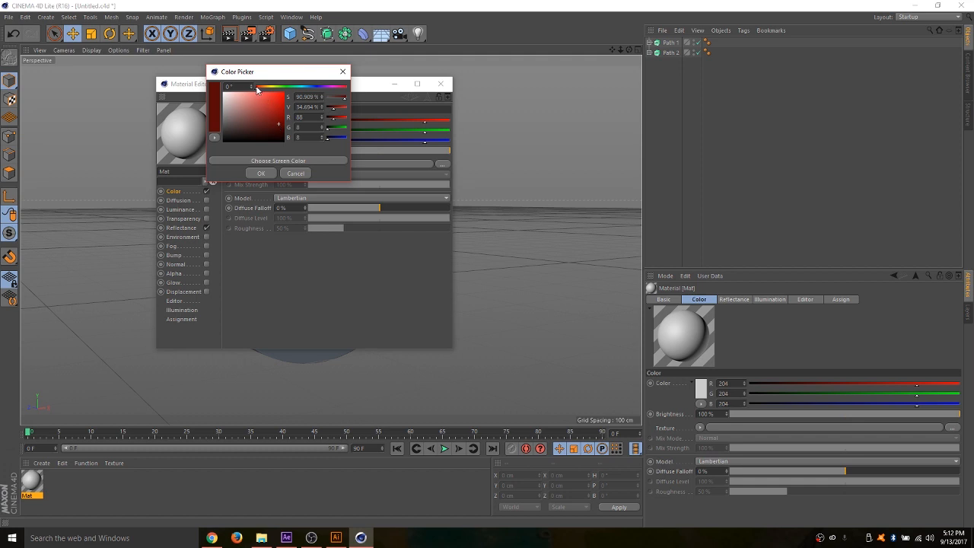
mouse_move(256, 90)
left_mouse_down()
mouse_move(314, 89)
mouse_move(273, 87)
mouse_move(293, 87)
left_mouse_up()
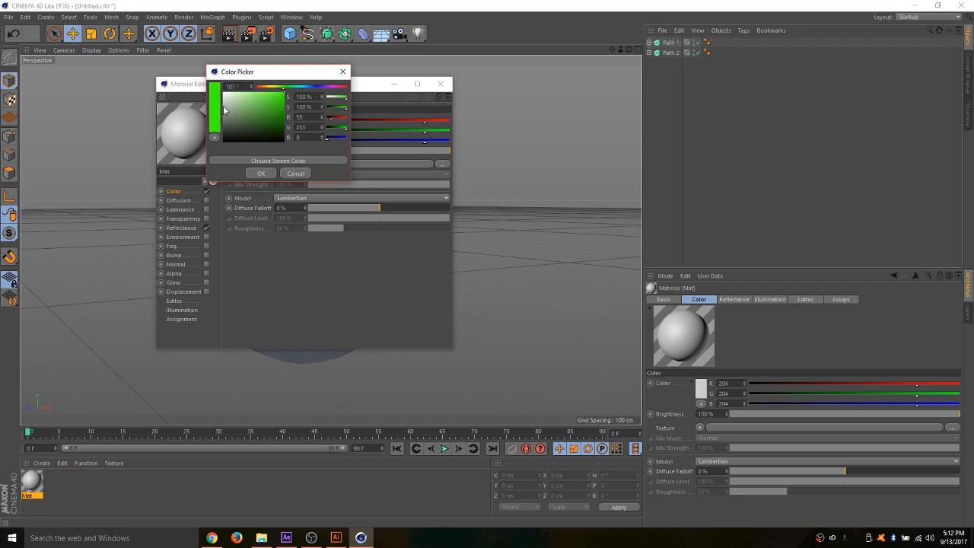
left_click(258, 173)
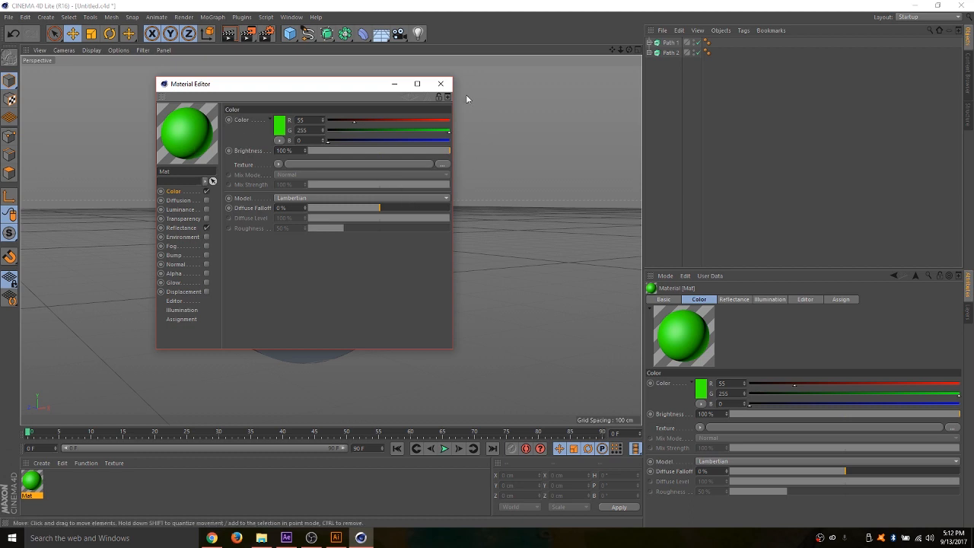
left_click(441, 83)
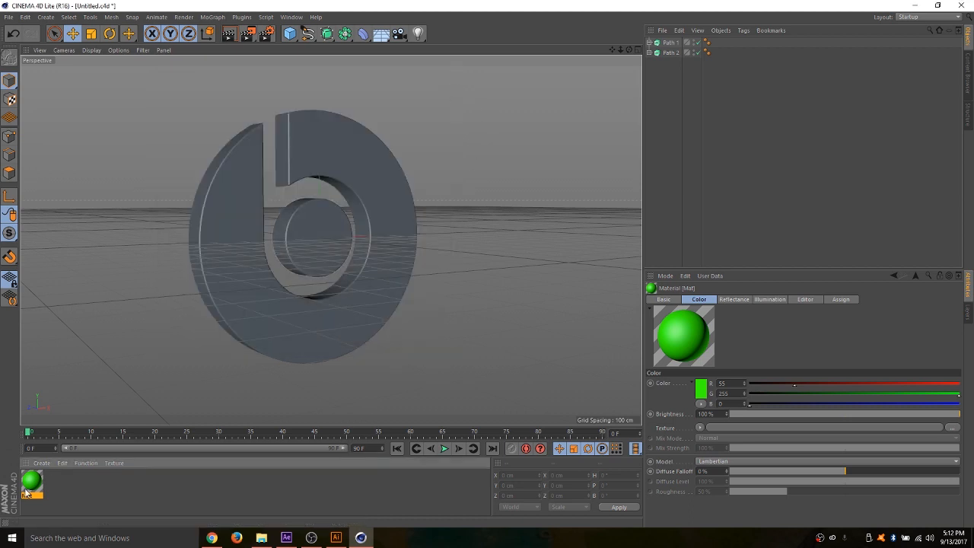
- Apply the green material to the outer ring and the inner disc of the Beats logo, and render the view
left_click_drag(34, 484, 274, 301)
mouse_move(33, 487)
left_mouse_down()
mouse_move(225, 297)
mouse_move(330, 245)
mouse_move(230, 275)
mouse_move(23, 463)
mouse_move(29, 489)
left_mouse_up()
left_click_drag(37, 484, 207, 274)
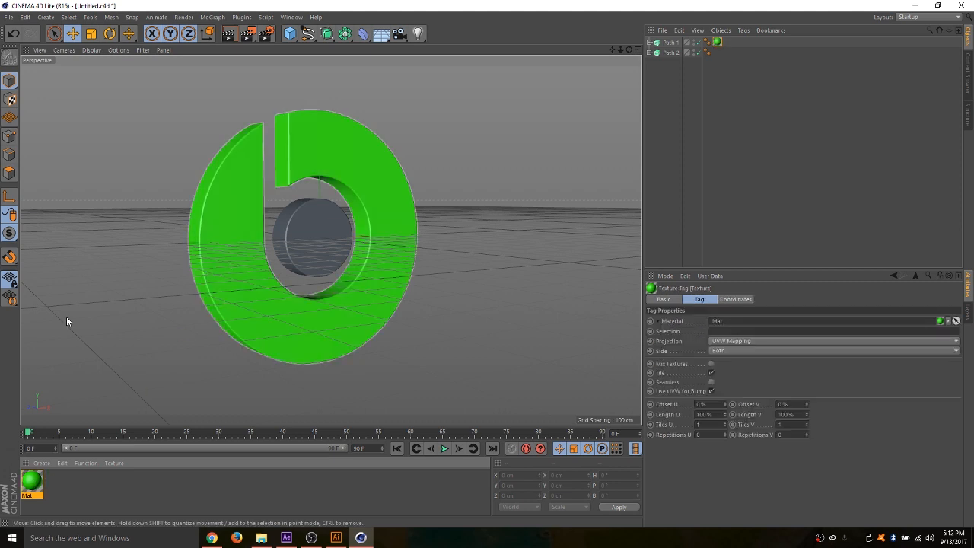
left_click_drag(29, 484, 302, 238)
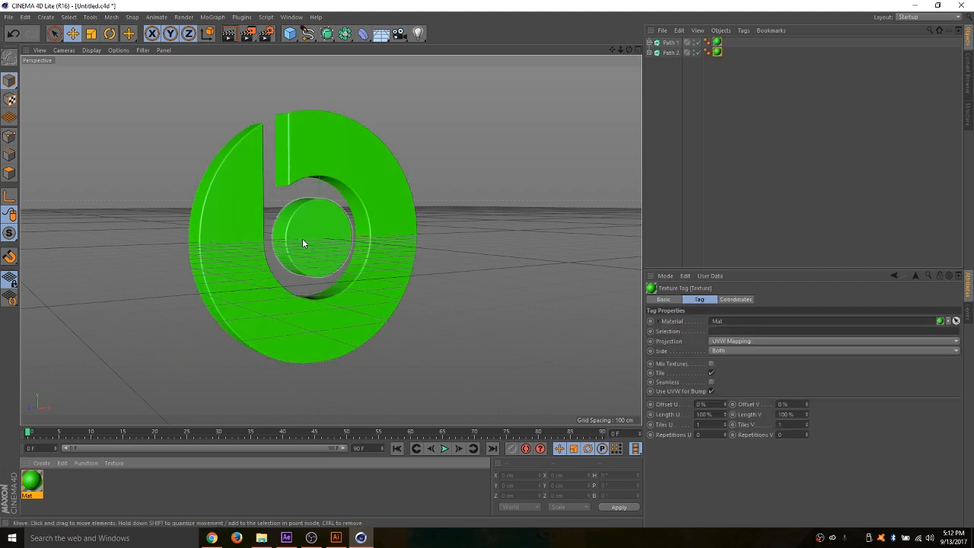
left_click(230, 34)
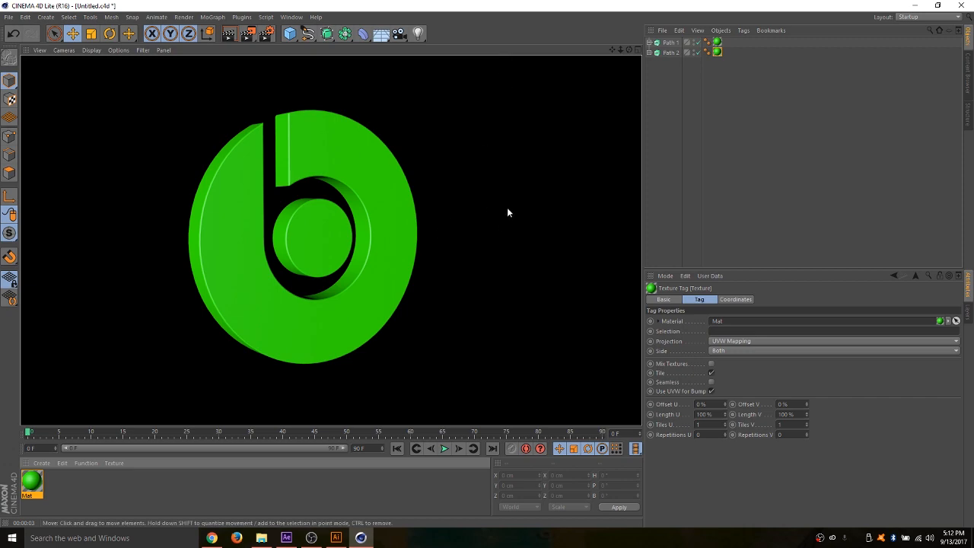
- Create a second material with the default grey colour
left_click_drag(629, 51, 539, 200)
double_click(96, 494)
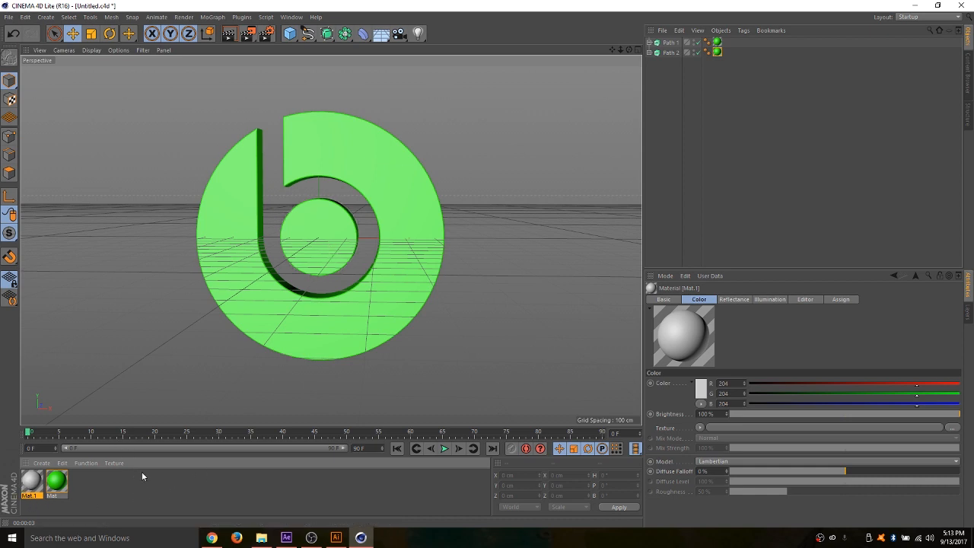
left_click_drag(629, 51, 671, 105)
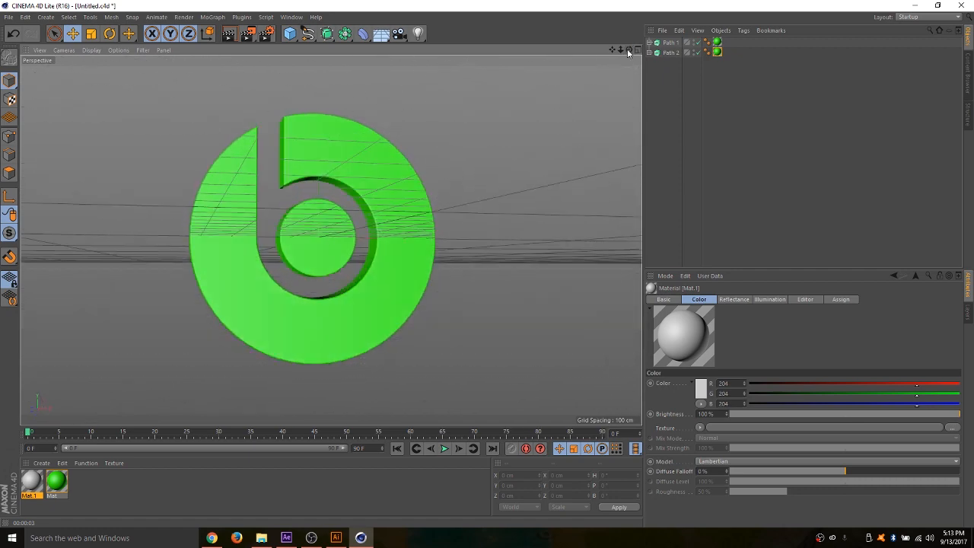
mouse_move(629, 49)
left_mouse_down()
mouse_move(659, 53)
mouse_move(636, 52)
mouse_move(670, 73)
mouse_move(639, 55)
mouse_move(656, 76)
mouse_move(686, 61)
mouse_move(641, 50)
left_mouse_up()
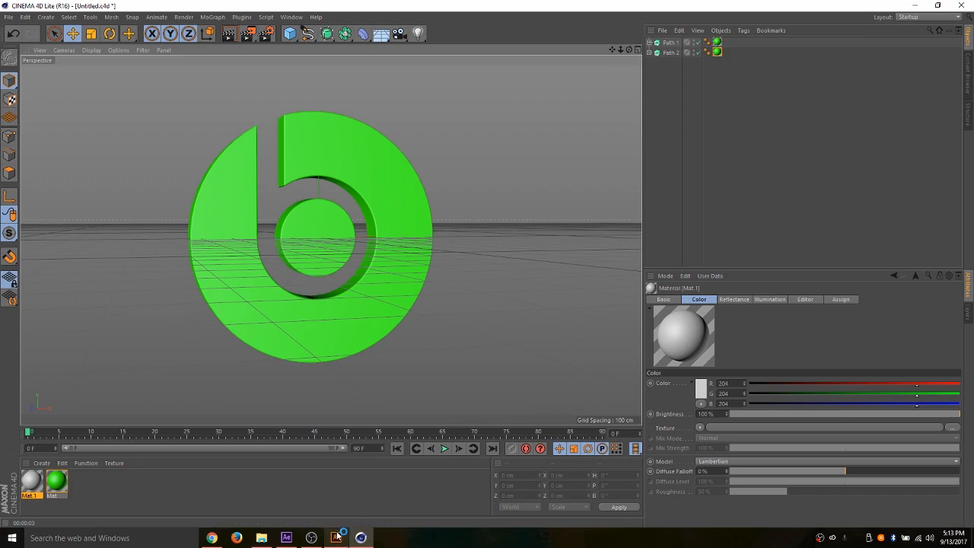
- Render the active view of the green Beats logo from an angle that shows its extruded sides
mouse_move(336, 537)
mouse_move(340, 503)
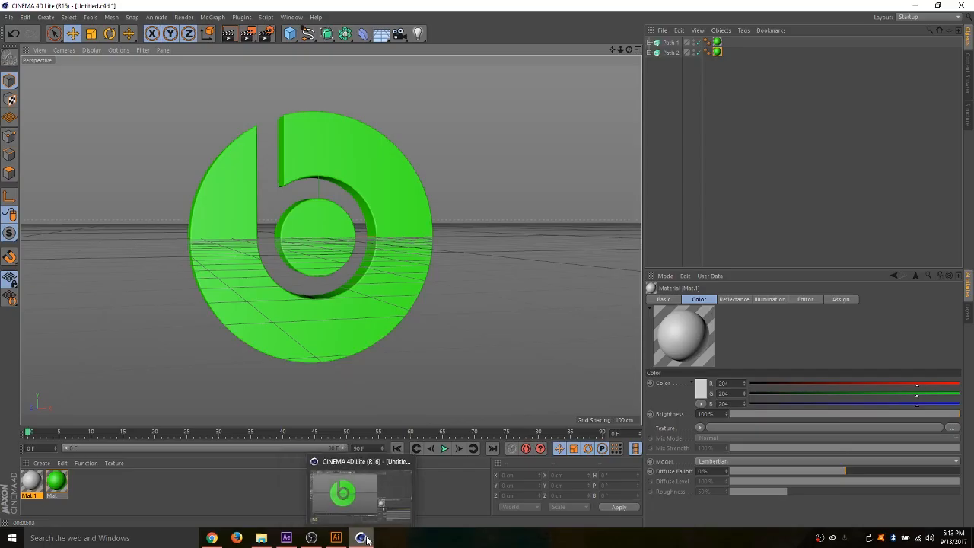
mouse_move(630, 50)
left_mouse_down()
mouse_move(704, 70)
mouse_move(662, 76)
mouse_move(618, 52)
mouse_move(730, 38)
mouse_move(647, 92)
mouse_move(669, 83)
mouse_move(630, 50)
left_mouse_up()
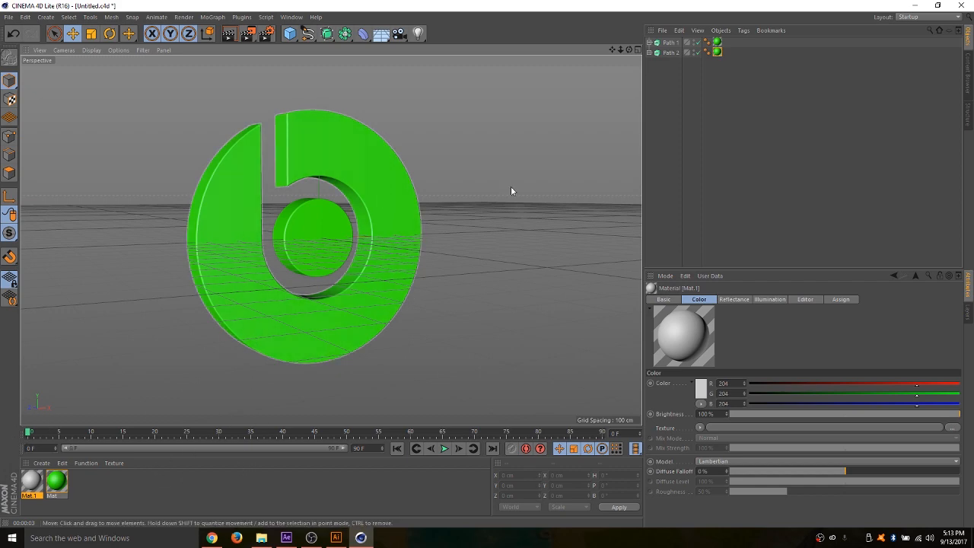
left_click_drag(629, 49, 562, 44)
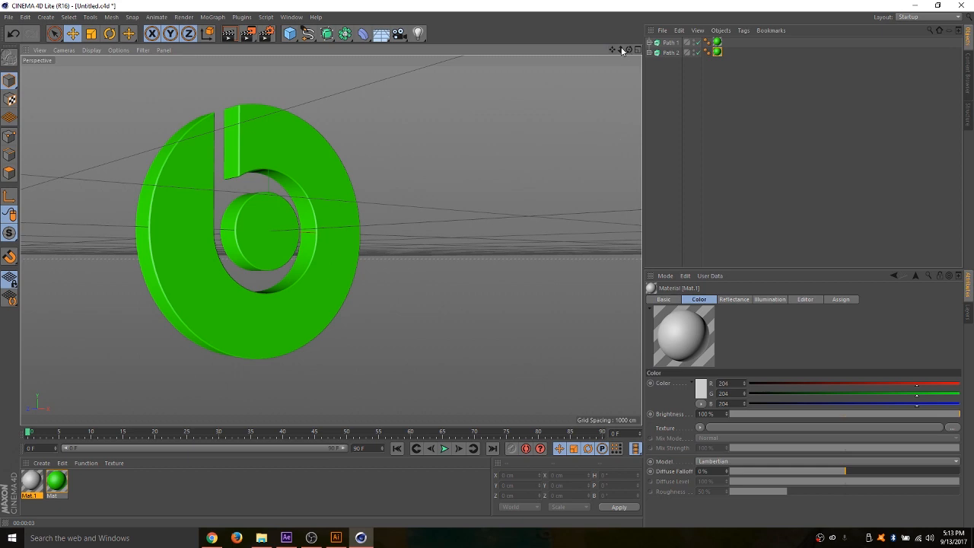
left_click_drag(622, 50, 607, 67)
left_click(236, 36)
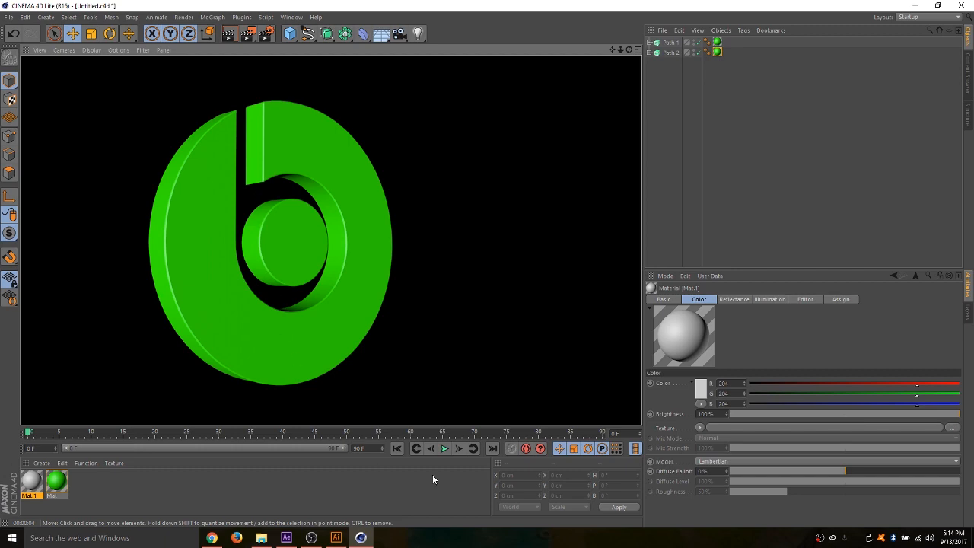
left_click(311, 538)
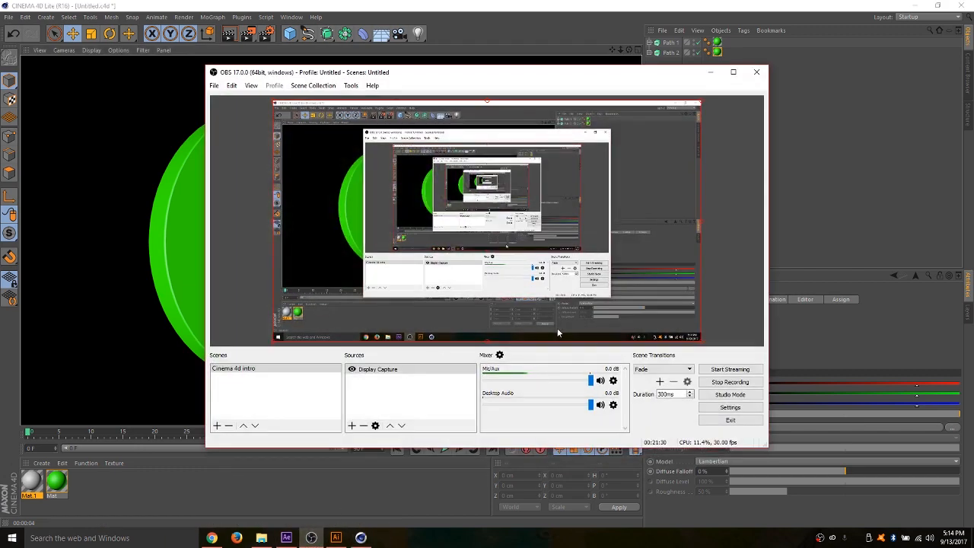